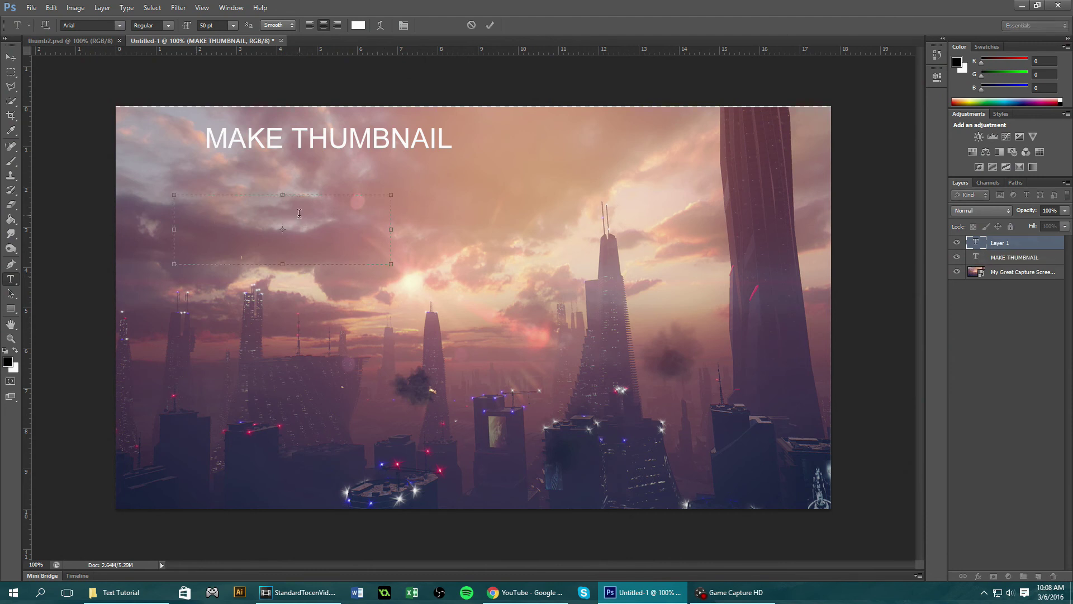
- Enter "TEXT LIKE THIS" in the empty text box below "MAKE THUMBNAIL" and commit it
{"action": "type", "text": "TEXT L"}
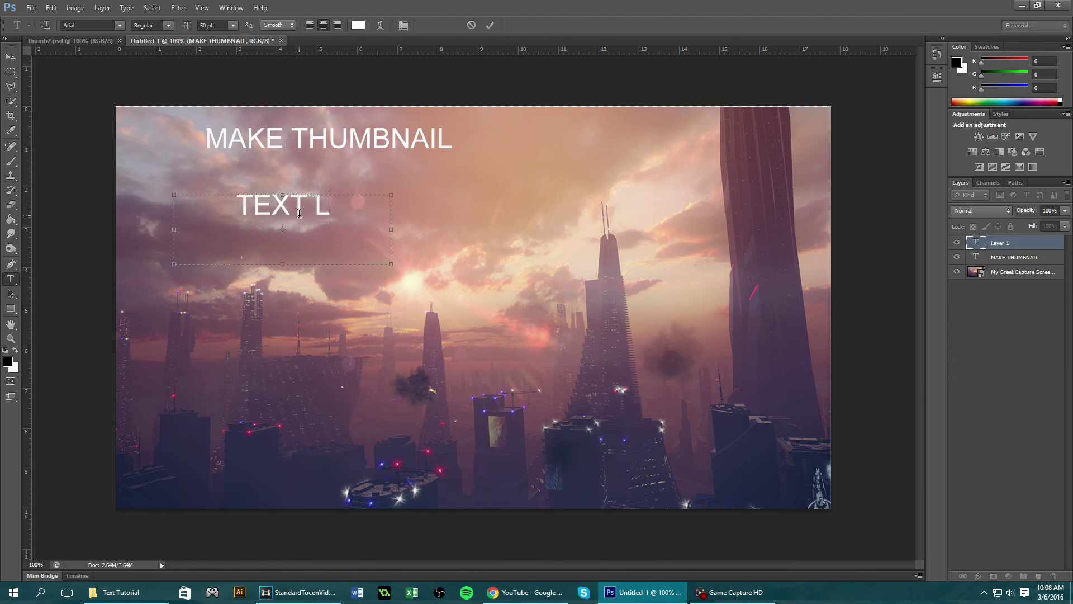
{"action": "type", "text": "IKE THIS"}
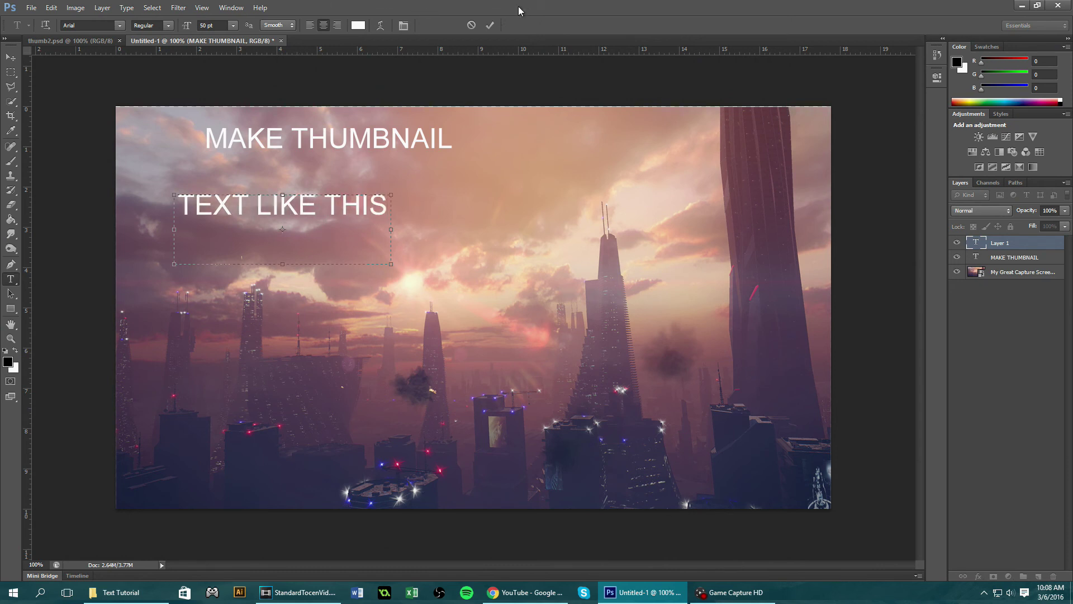
{"action": "left_click", "coordinate": [490, 26]}
- Add a third text box below "TEXT LIKE THIS" containing "[TUTORIAL]" and commit it
{"action": "left_click_drag", "start_coordinate": [239, 293], "coordinate": [452, 368]}
{"action": "type", "text": "TUT"}
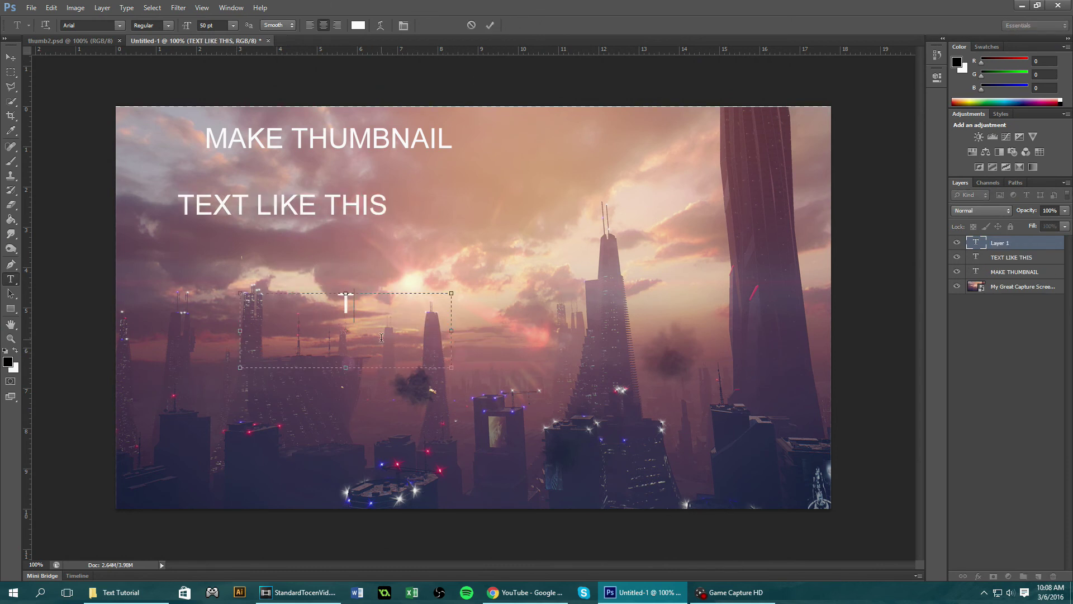
{"action": "key", "text": "BackSpace"}
{"action": "key", "text": "BackSpace"}
{"action": "key", "text": "BackSpace"}
{"action": "type", "text": "[TUT"}
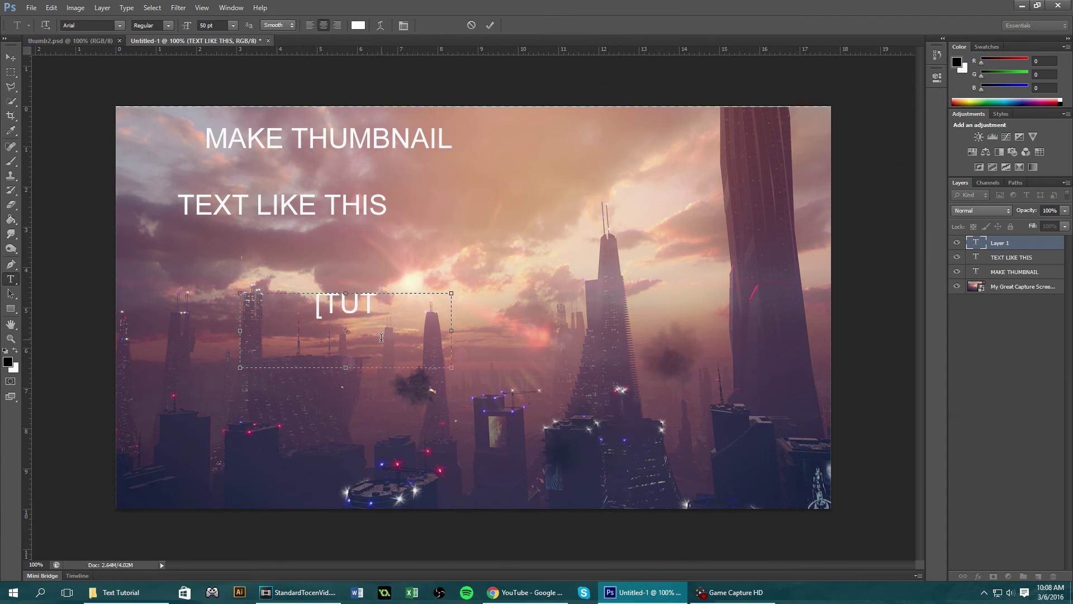
{"action": "type", "text": "ORIAL}"}
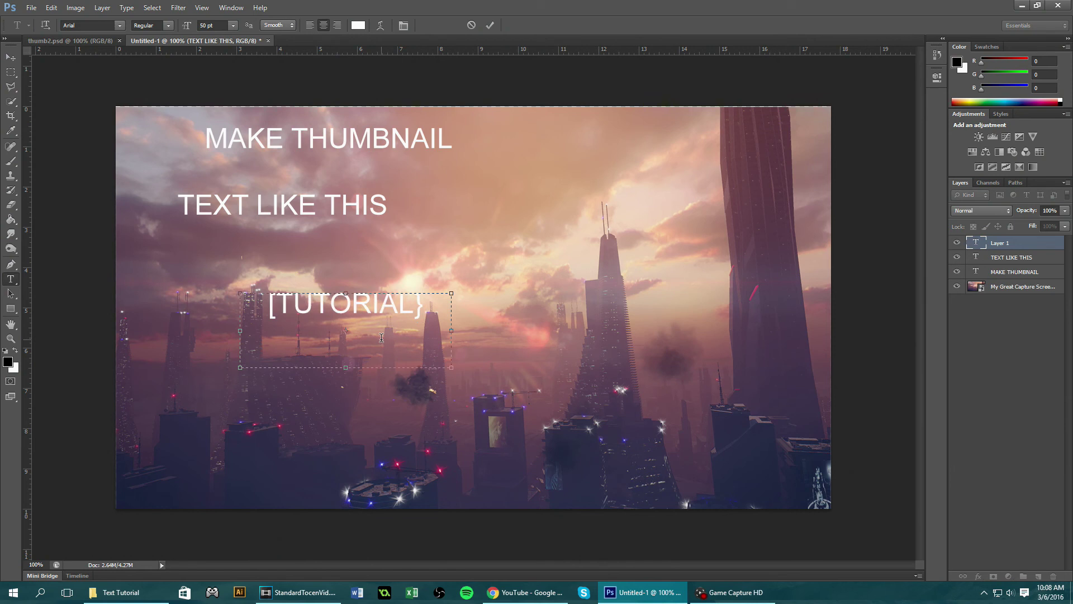
{"action": "key", "text": "BackSpace"}
{"action": "type", "text": "]"}
{"action": "left_click", "coordinate": [489, 25]}
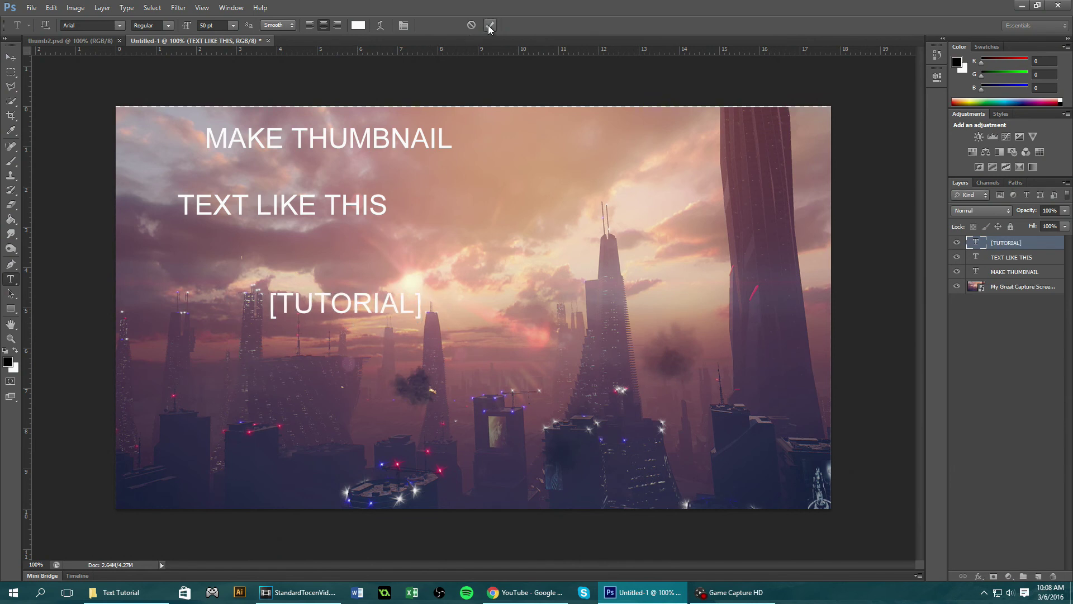
- Increase the font size of the whole "MAKE THUMBNAIL" text to 137 pt
{"action": "left_click", "coordinate": [271, 133]}
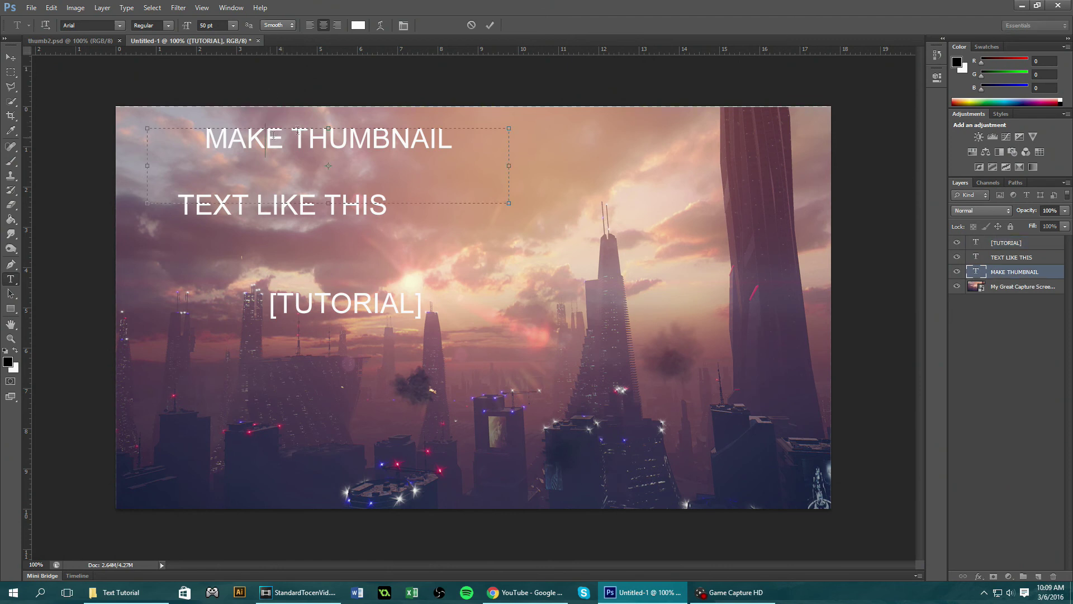
{"action": "key", "text": "ctrl+a"}
{"action": "left_click", "coordinate": [224, 24]}
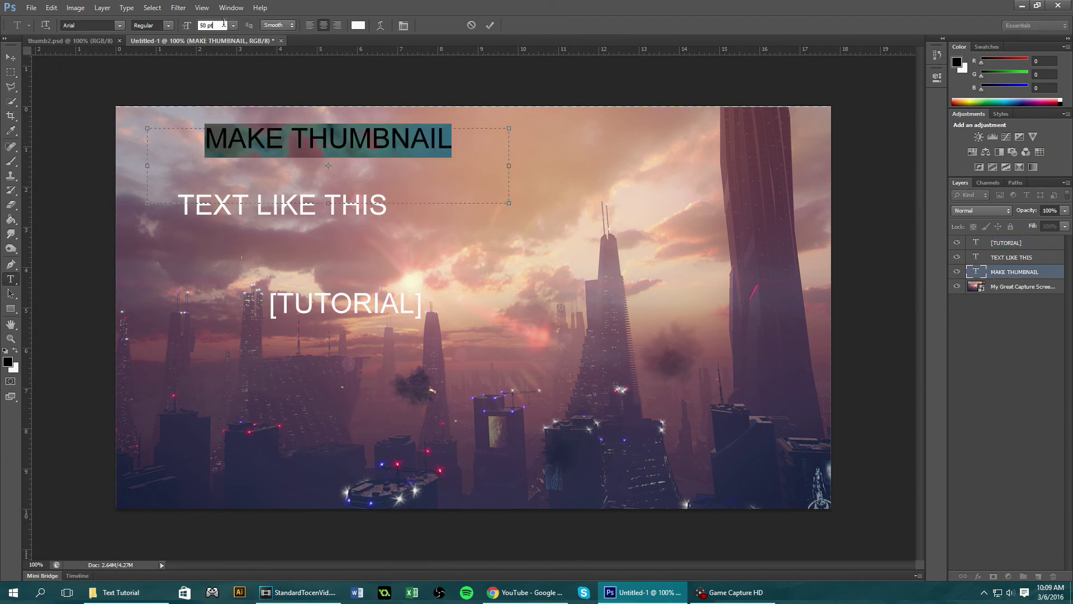
{"action": "key", "text": "Up"}
{"action": "key", "text": "Up"}
{"action": "key", "text": "Up"}
{"action": "key", "text": "Up"}
{"action": "key", "text": "Up"}
{"action": "key", "text": "Up"}
{"action": "key", "text": "Up"}
{"action": "key", "text": "Up"}
{"action": "key", "text": "Up"}
{"action": "key", "text": "Up"}
{"action": "key", "text": "Up"}
{"action": "key", "text": "Up"}
{"action": "key", "text": "Up"}
{"action": "key", "text": "Up"}
{"action": "key", "text": "Up"}
{"action": "key", "text": "Up"}
{"action": "key", "text": "Up"}
{"action": "key", "text": "Up"}
{"action": "key", "text": "Up"}
{"action": "key", "text": "Up"}
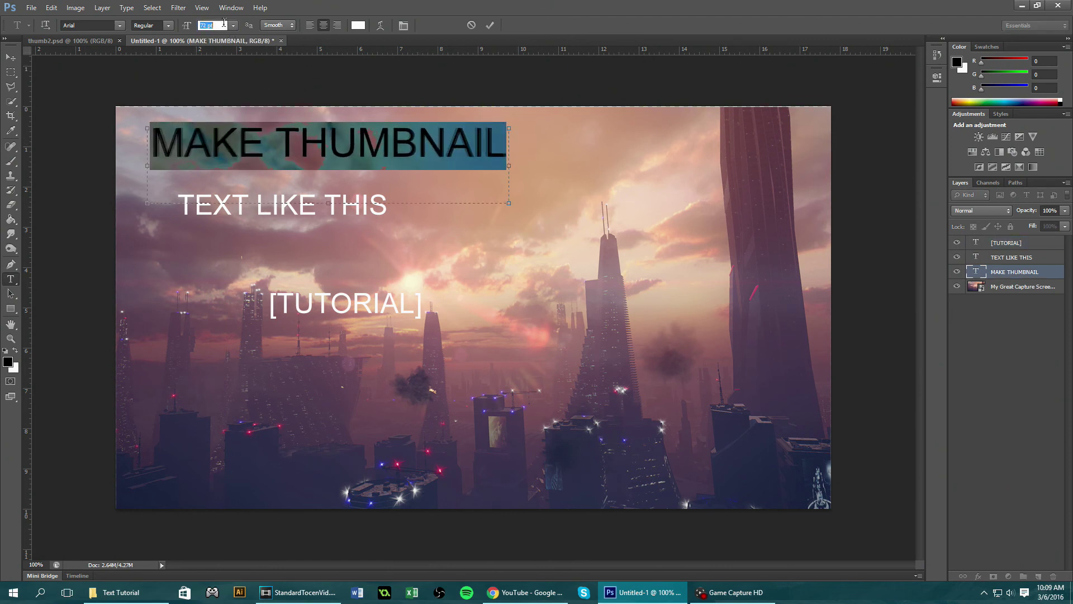
{"action": "key", "text": "Up"}
{"action": "key", "text": "Up"}
{"action": "key", "text": "Up"}
{"action": "key", "text": "Up"}
{"action": "key", "text": "Up"}
{"action": "key", "text": "Up"}
{"action": "key", "text": "Up"}
{"action": "key", "text": "Up"}
{"action": "key", "text": "Up"}
{"action": "key", "text": "Up"}
{"action": "key", "text": "Up"}
{"action": "key", "text": "Up"}
{"action": "key", "text": "Up"}
{"action": "key", "text": "Up"}
{"action": "key", "text": "Up"}
{"action": "key", "text": "Up"}
{"action": "key", "text": "Up"}
{"action": "key", "text": "Up"}
{"action": "key", "text": "Up"}
{"action": "key", "text": "Up"}
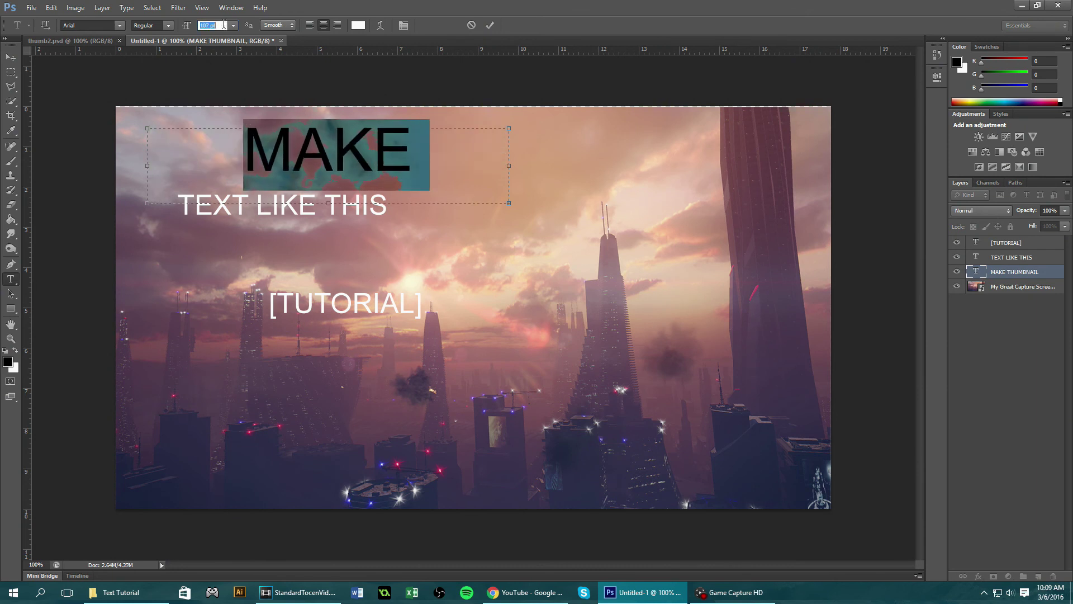
{"action": "key", "text": "Up"}
{"action": "key", "text": "Up"}
{"action": "key", "text": "Up"}
{"action": "key", "text": "Up"}
{"action": "key", "text": "Up"}
{"action": "key", "text": "Up"}
{"action": "key", "text": "Up"}
{"action": "key", "text": "Up"}
{"action": "key", "text": "Up"}
{"action": "key", "text": "Up"}
{"action": "key", "text": "Up"}
{"action": "key", "text": "Up"}
{"action": "key", "text": "Up"}
{"action": "key", "text": "Up"}
{"action": "key", "text": "Up"}
{"action": "key", "text": "Up"}
{"action": "key", "text": "Up"}
{"action": "key", "text": "Up"}
{"action": "key", "text": "Up"}
{"action": "key", "text": "Up"}
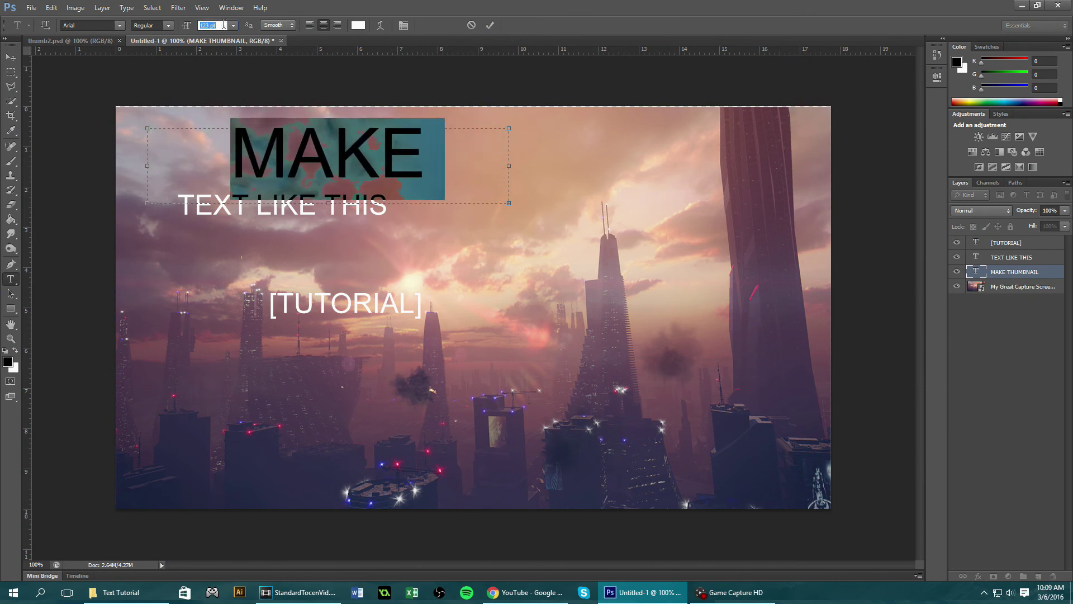
{"action": "key", "text": "Up"}
{"action": "key", "text": "Up"}
{"action": "key", "text": "Up"}
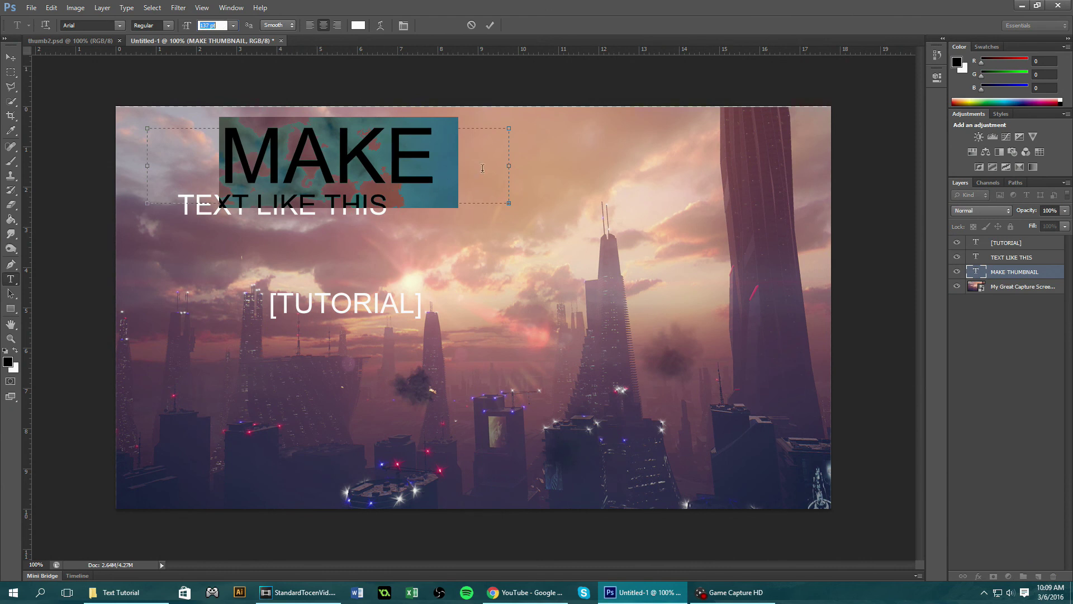
- Widen the "MAKE THUMBNAIL" text box to span the full width of the image and commit the text
{"action": "left_click_drag", "start_coordinate": [511, 166], "coordinate": [831, 166]}
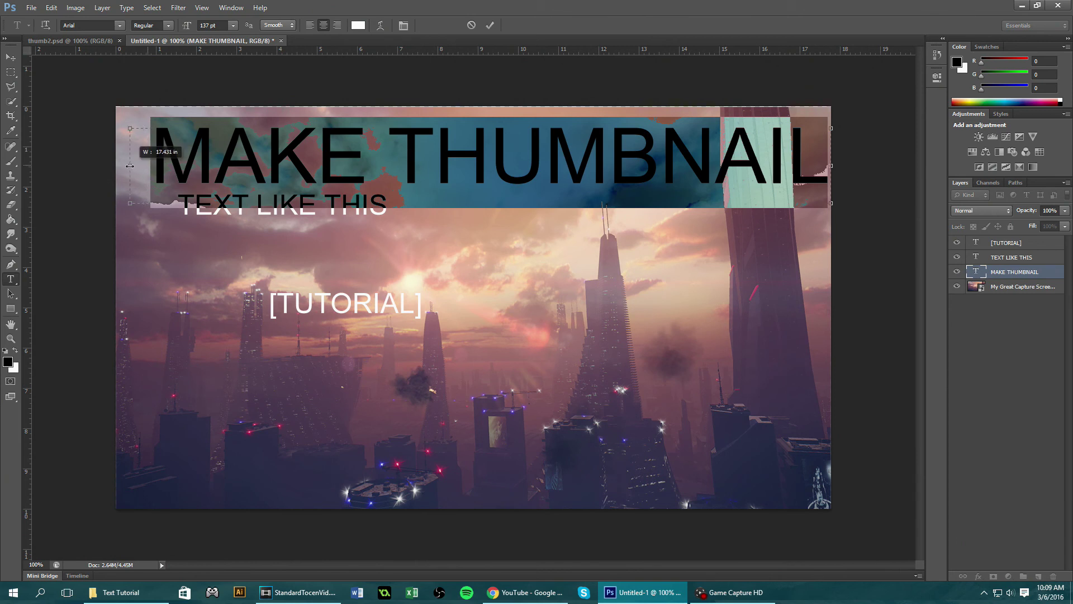
{"action": "left_click_drag", "start_coordinate": [148, 166], "coordinate": [116, 165]}
{"action": "left_click", "coordinate": [498, 25]}
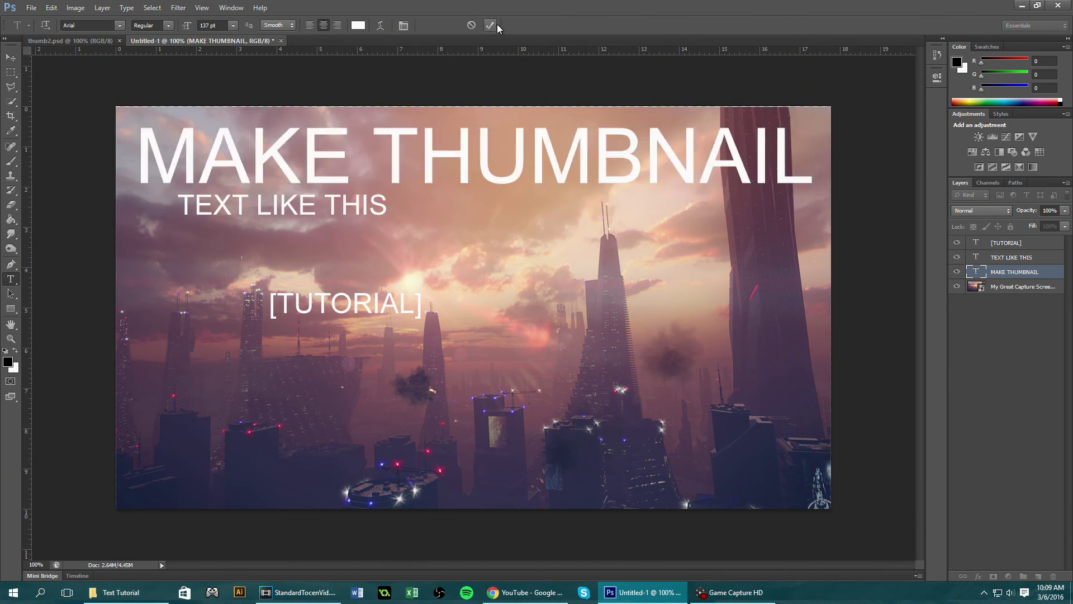
- Set the "TEXT LIKE THIS" font size to 138 pt and widen its text box to the image's right edge
{"action": "left_click", "coordinate": [305, 207]}
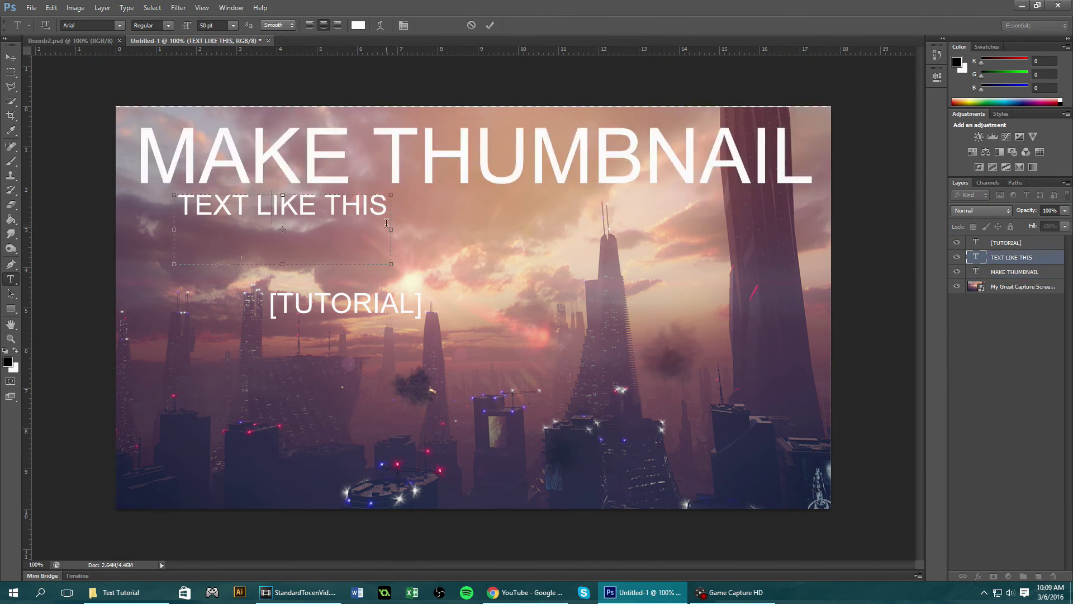
{"action": "left_click_drag", "start_coordinate": [385, 209], "coordinate": [204, 115]}
{"action": "left_click", "coordinate": [223, 26]}
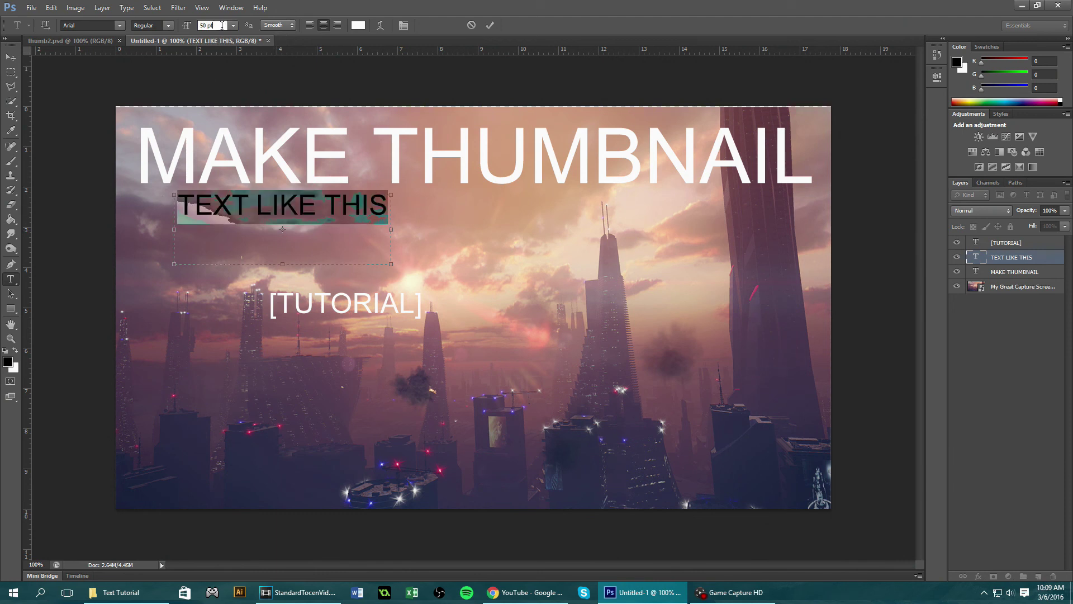
{"action": "type", "text": "138"}
{"action": "key", "text": "Return"}
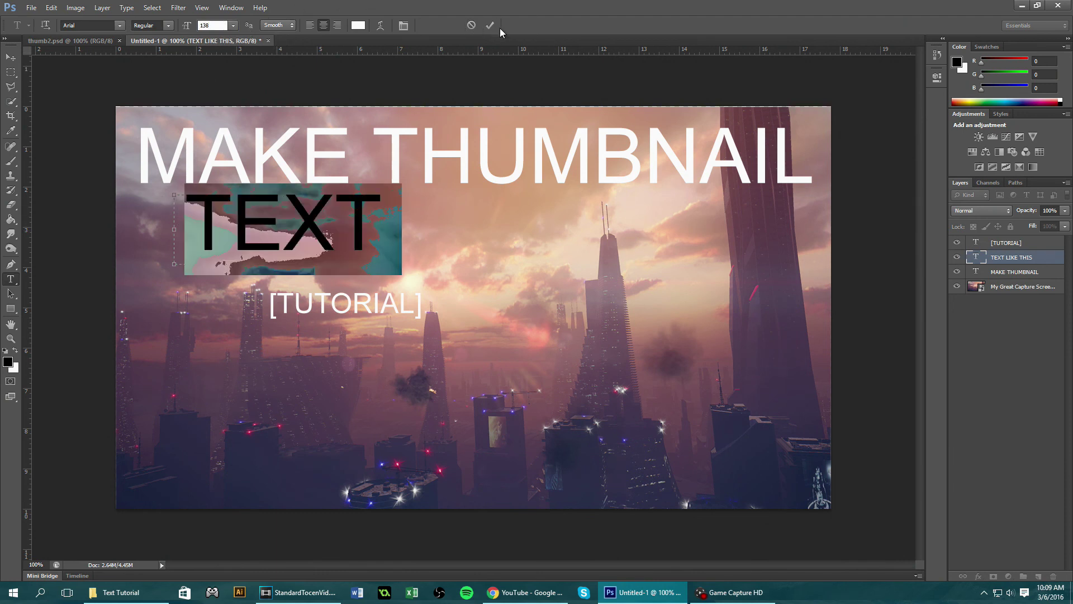
{"action": "left_click", "coordinate": [490, 25]}
{"action": "left_click", "coordinate": [321, 220]}
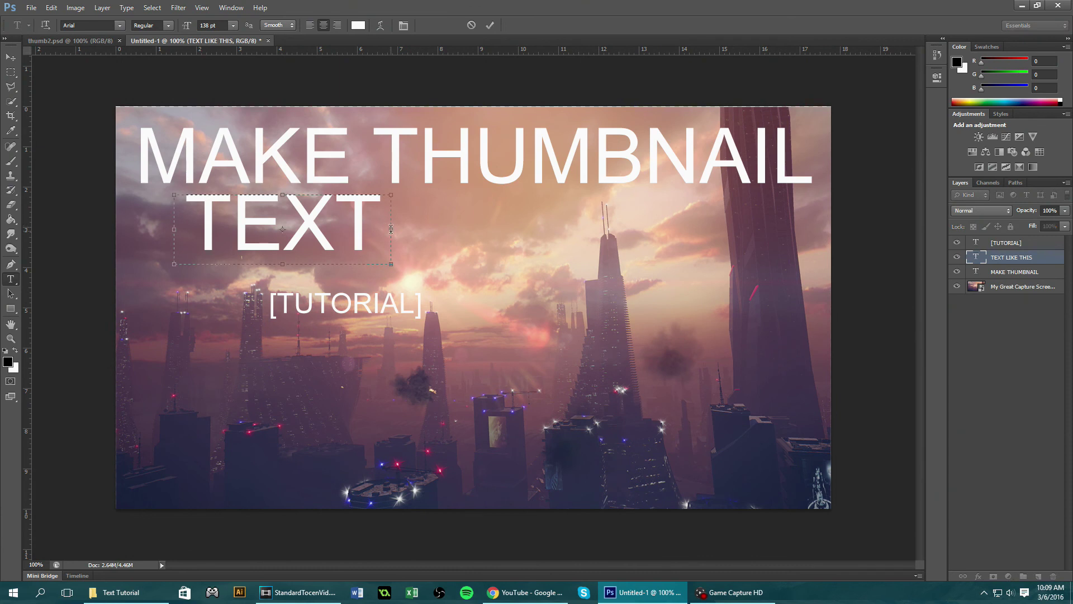
{"action": "left_click_drag", "start_coordinate": [391, 228], "coordinate": [831, 273]}
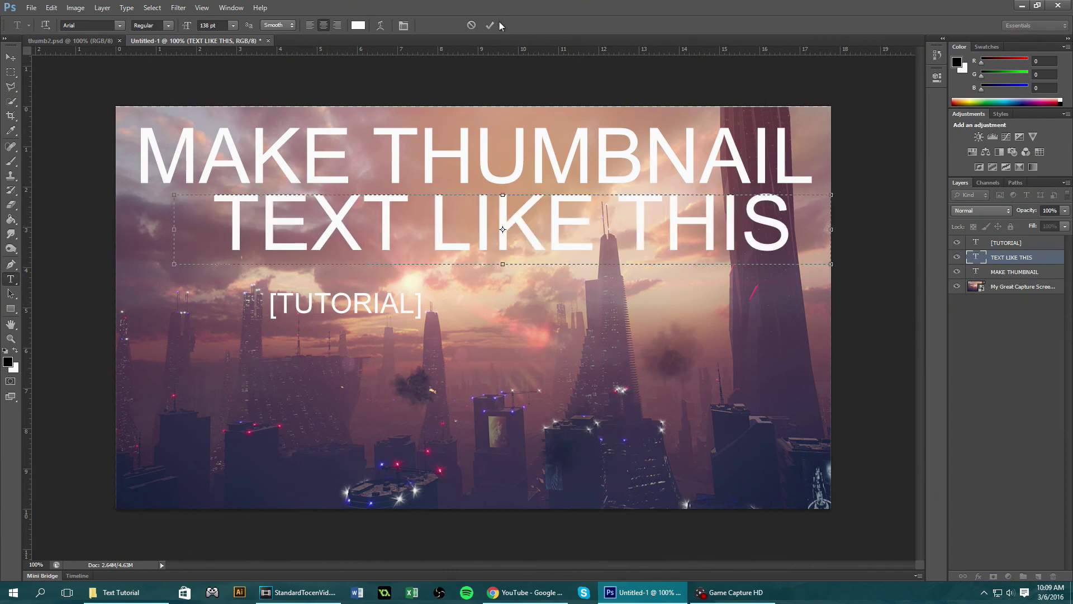
- Set the "[TUTORIAL]" font size to 138 pt and widen its text box so the word fits on one line
{"action": "left_click", "coordinate": [353, 305]}
{"action": "key", "text": "ctrl+a"}
{"action": "left_click", "coordinate": [213, 26]}
{"action": "type", "text": "138"}
{"action": "key", "text": "Return"}
{"action": "key", "text": "ctrl+h"}
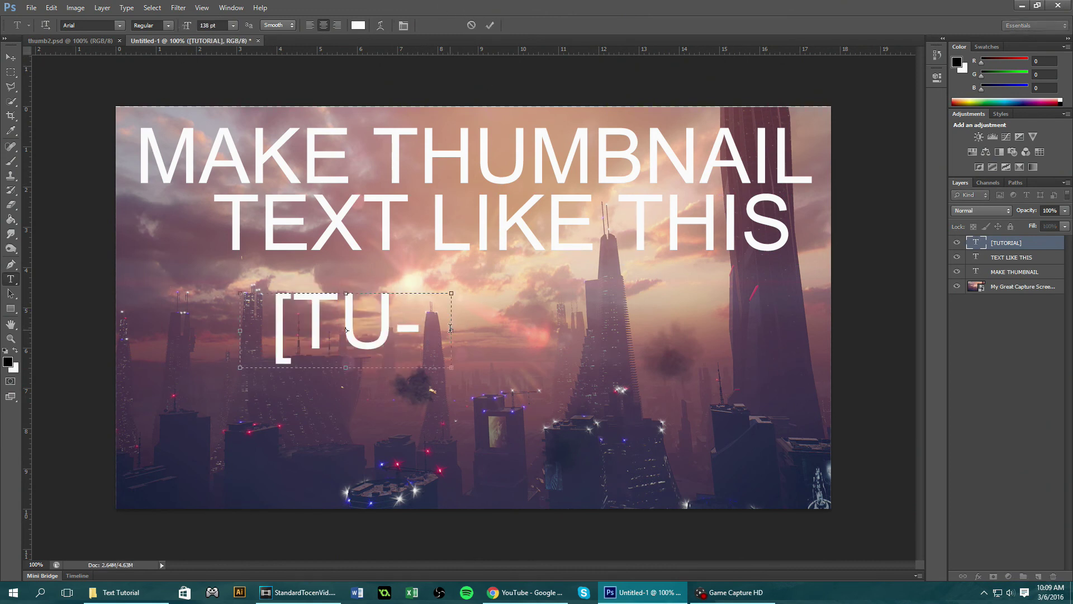
{"action": "left_click_drag", "start_coordinate": [450, 328], "coordinate": [751, 328]}
{"action": "left_click", "coordinate": [494, 25]}
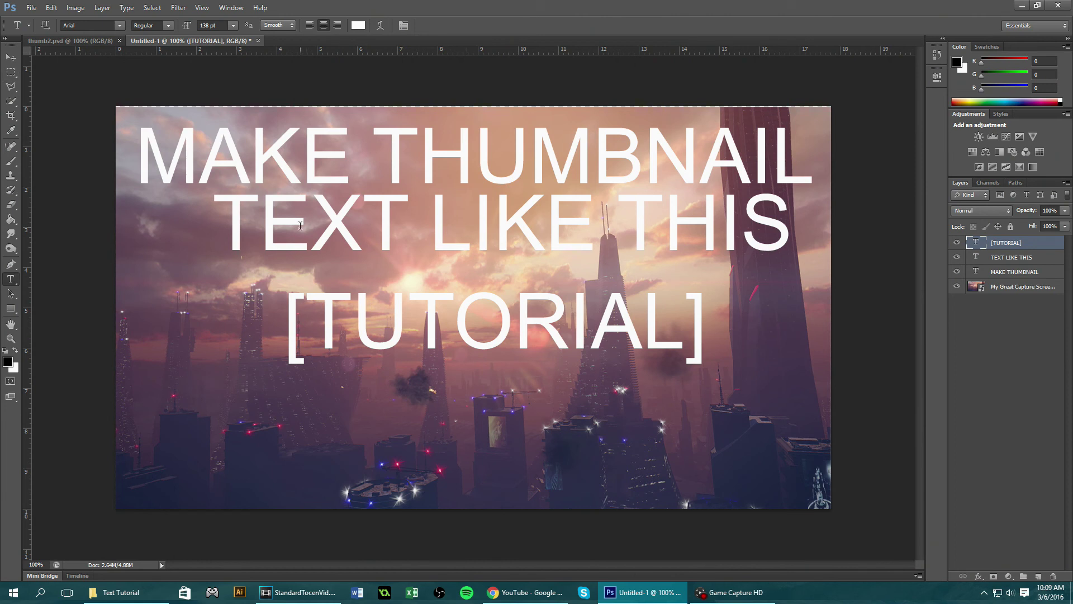
- Change the font of the "MAKE THUMBNAIL" text to Impact and commit it
{"action": "left_click", "coordinate": [327, 160]}
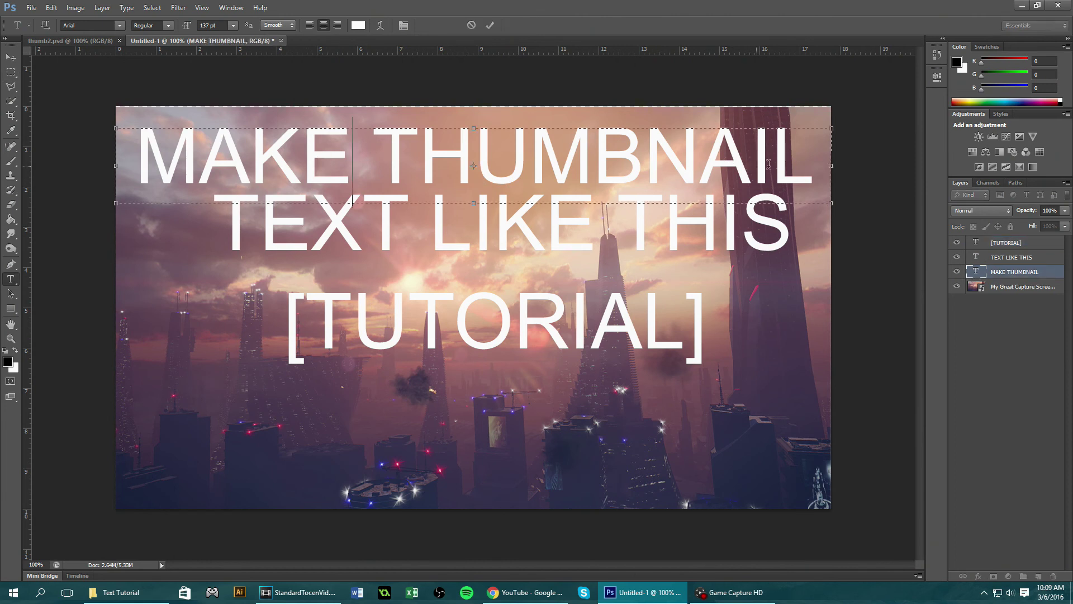
{"action": "left_click_drag", "start_coordinate": [811, 153], "coordinate": [23, 161]}
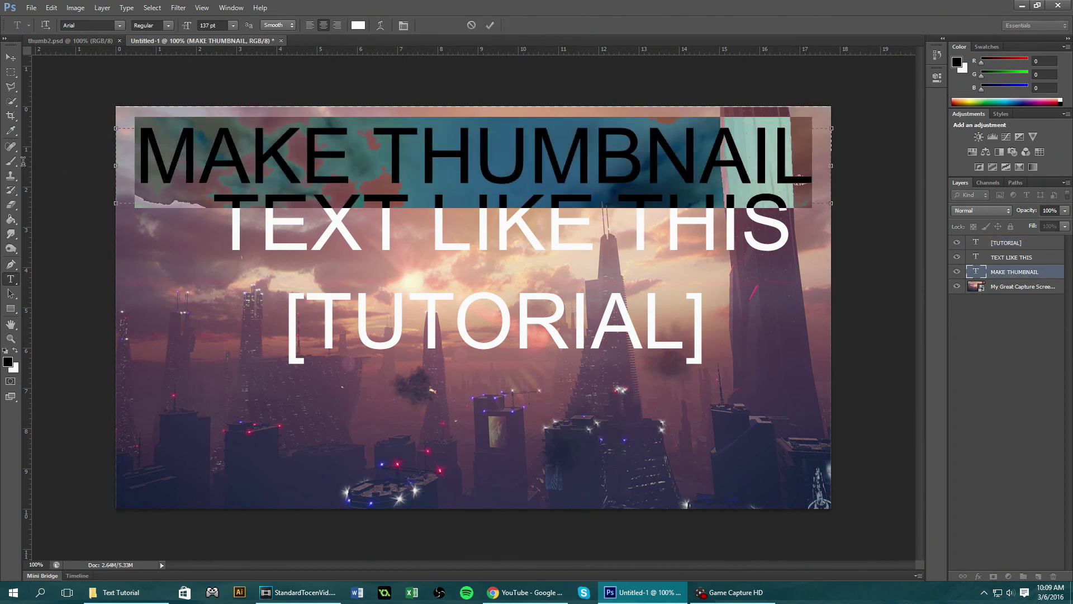
{"action": "left_click", "coordinate": [112, 25]}
{"action": "left_click", "coordinate": [119, 26]}
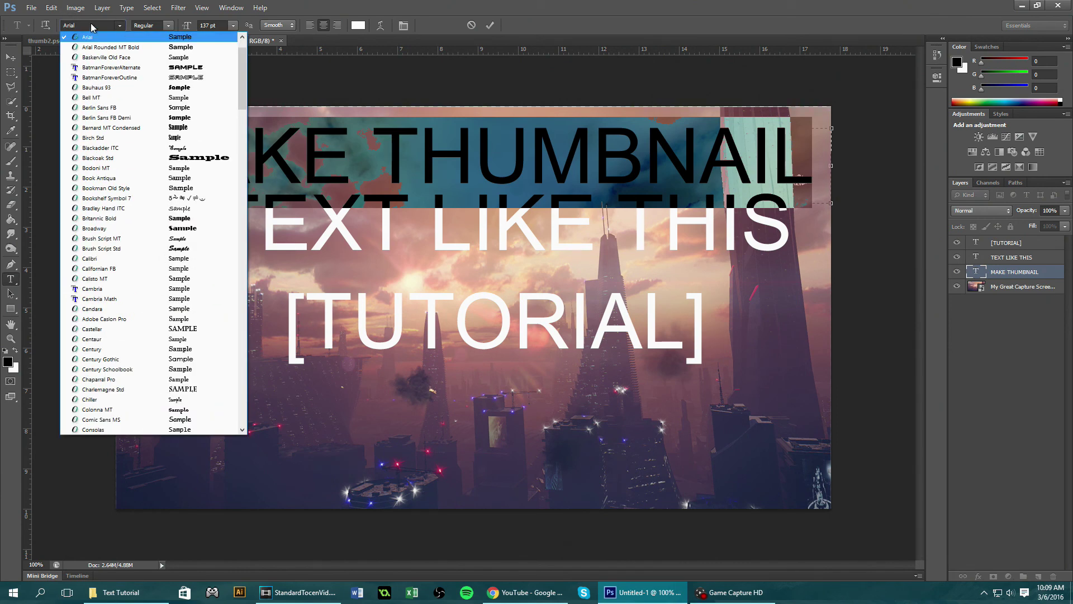
{"action": "scroll", "coordinate": [112, 335], "scroll_direction": "down", "scroll_amount": 11}
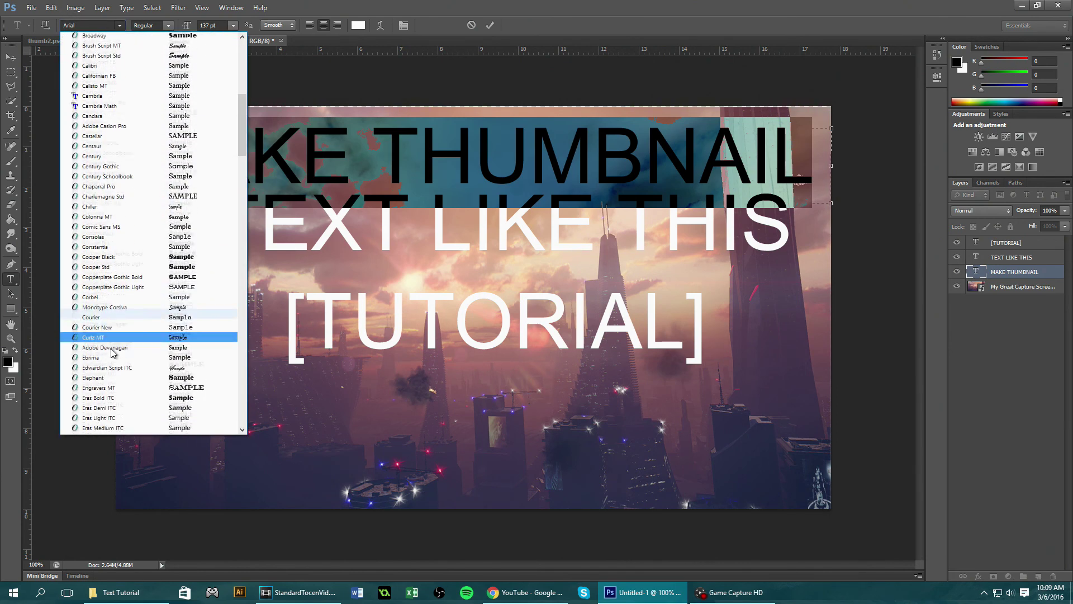
{"action": "scroll", "coordinate": [112, 353], "scroll_direction": "down", "scroll_amount": 9}
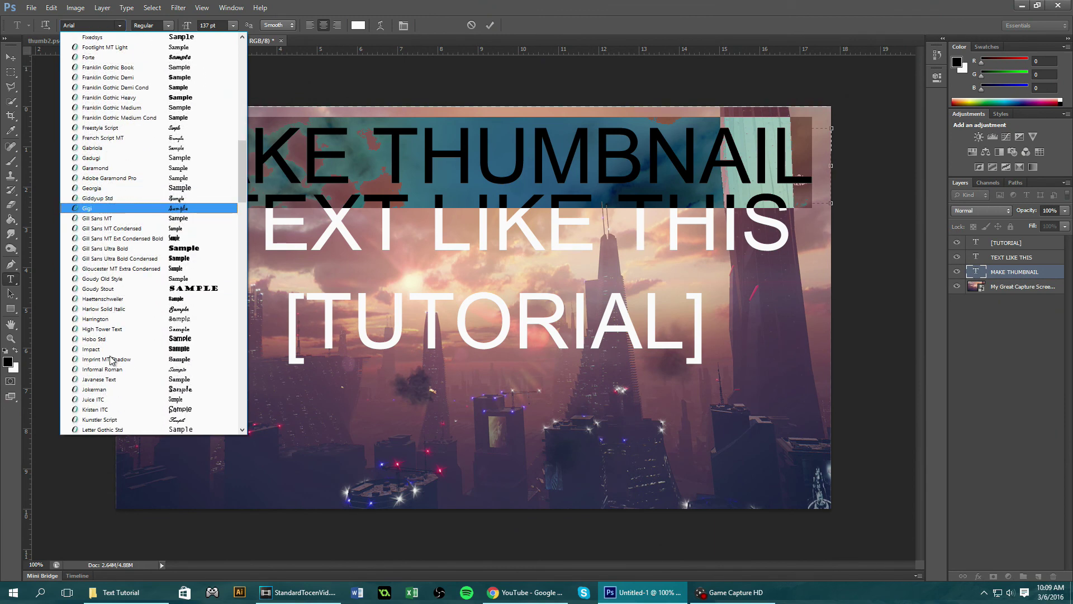
{"action": "left_click", "coordinate": [92, 349]}
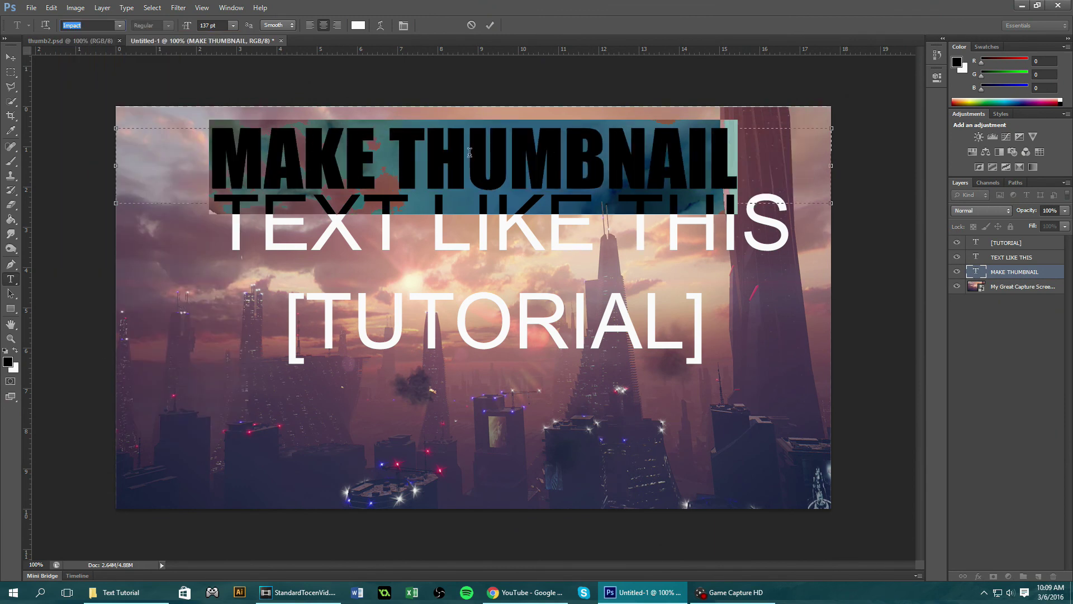
{"action": "left_click", "coordinate": [488, 156]}
{"action": "left_click", "coordinate": [490, 26]}
- Change the font of the "TEXT LIKE THIS" text to Impact and commit it
{"action": "left_click_drag", "start_coordinate": [793, 227], "coordinate": [252, 237]}
{"action": "left_click", "coordinate": [119, 25]}
{"action": "left_click", "coordinate": [120, 25]}
{"action": "left_click_drag", "start_coordinate": [787, 220], "coordinate": [134, 230]}
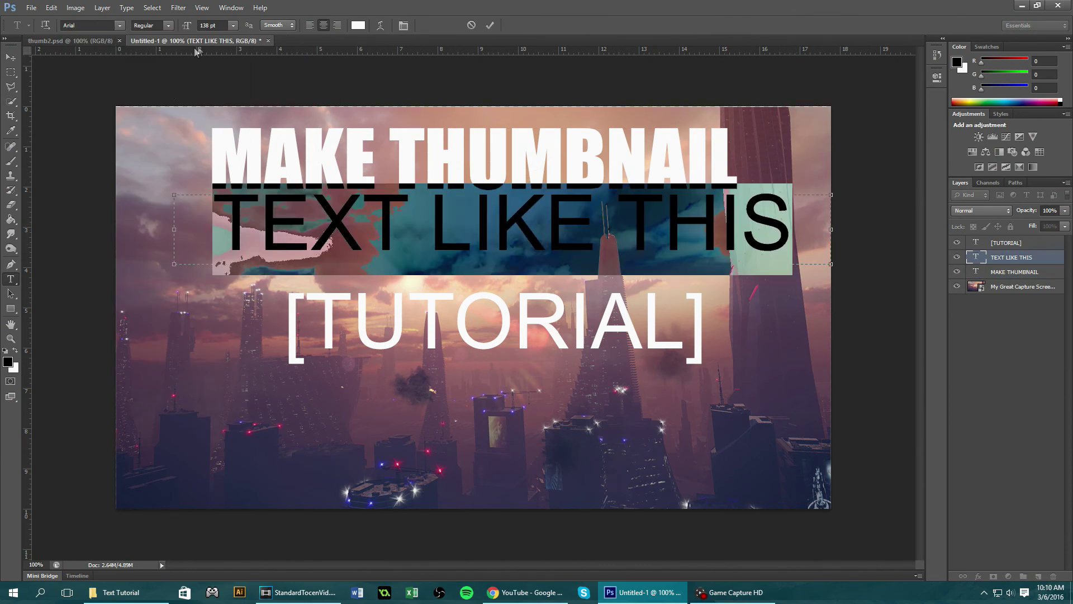
{"action": "left_click", "coordinate": [117, 26]}
{"action": "scroll", "coordinate": [217, 297], "scroll_direction": "down", "scroll_amount": 15}
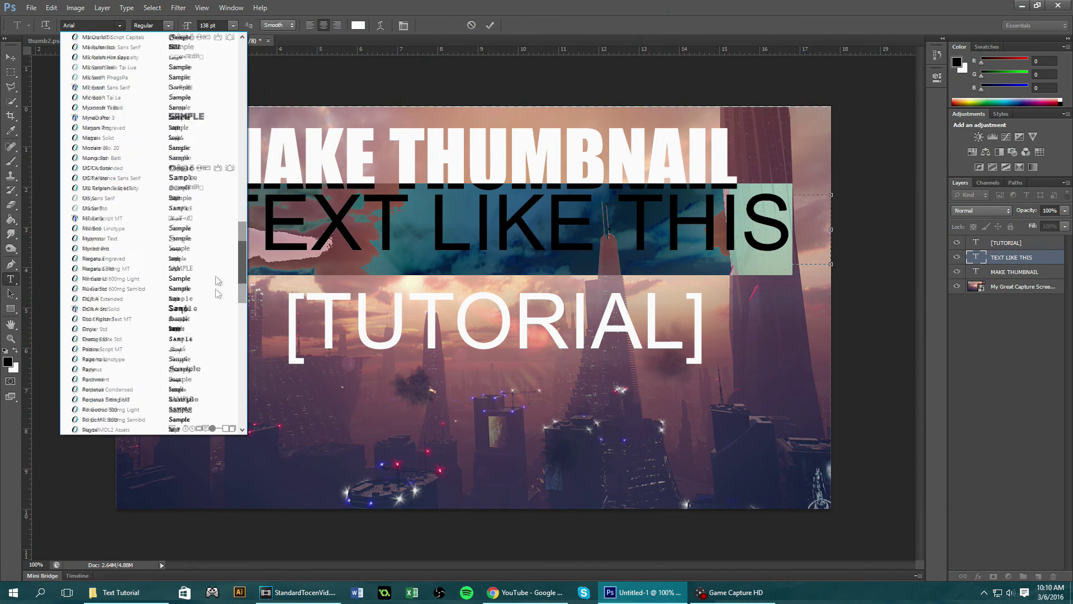
{"action": "scroll", "coordinate": [215, 294], "scroll_direction": "up", "scroll_amount": 20}
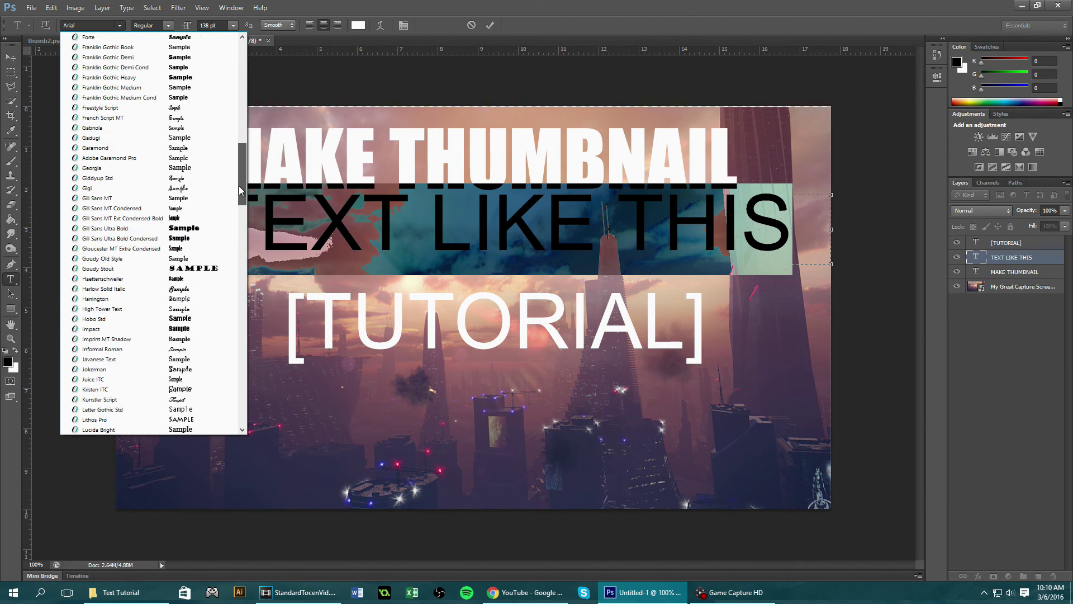
{"action": "left_click", "coordinate": [184, 319]}
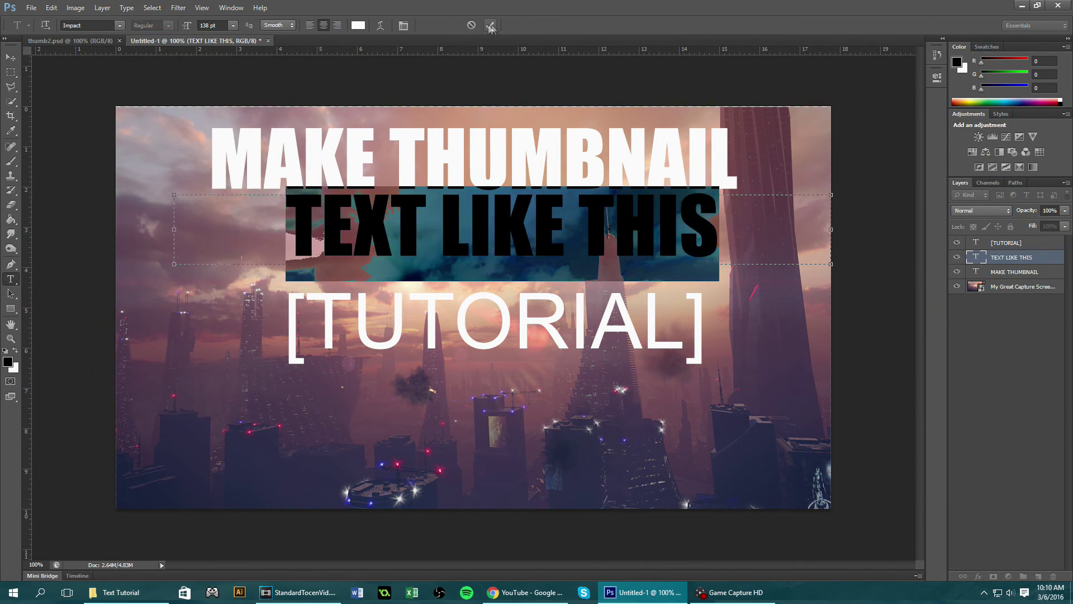
{"action": "left_click", "coordinate": [490, 26]}
- Change the font of the "[TUTORIAL]" text to Impact and commit it
{"action": "double_click", "coordinate": [976, 242]}
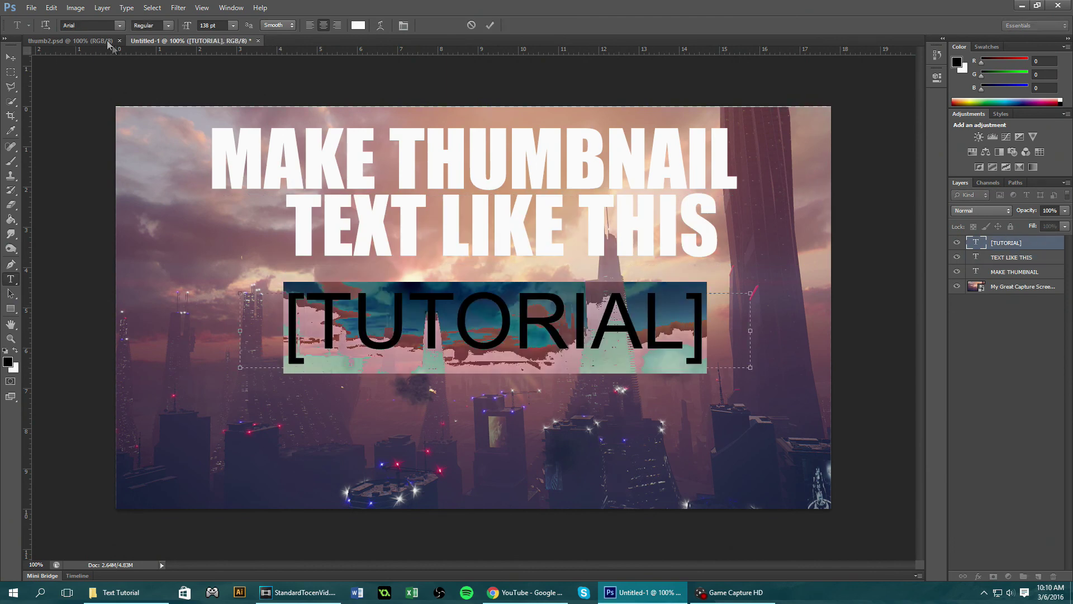
{"action": "left_click", "coordinate": [119, 25]}
{"action": "scroll", "coordinate": [140, 252], "scroll_direction": "down", "scroll_amount": 5}
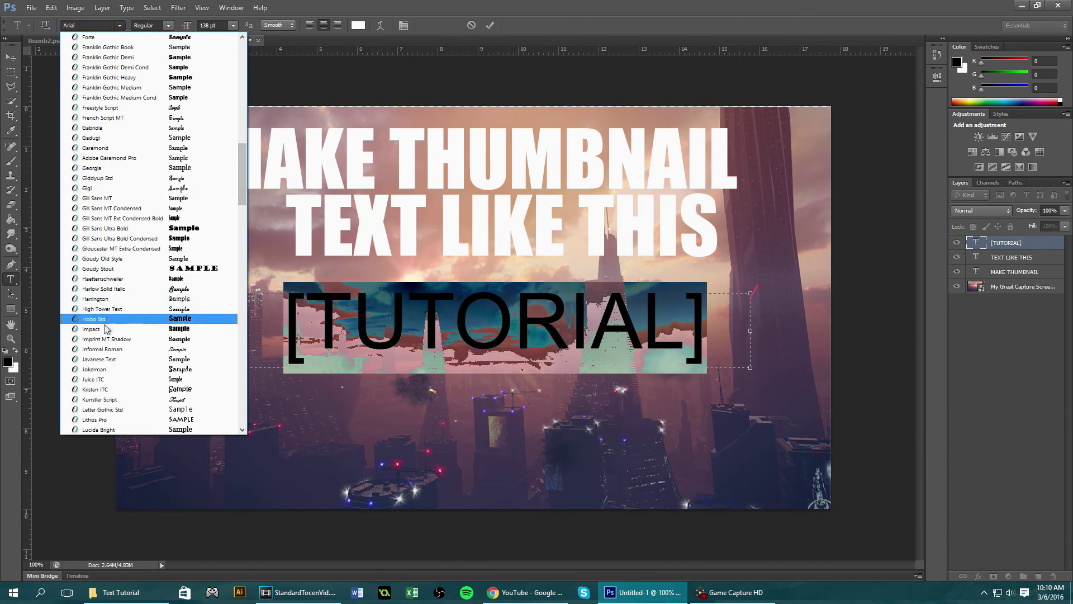
{"action": "left_click", "coordinate": [105, 329]}
{"action": "left_click", "coordinate": [490, 25]}
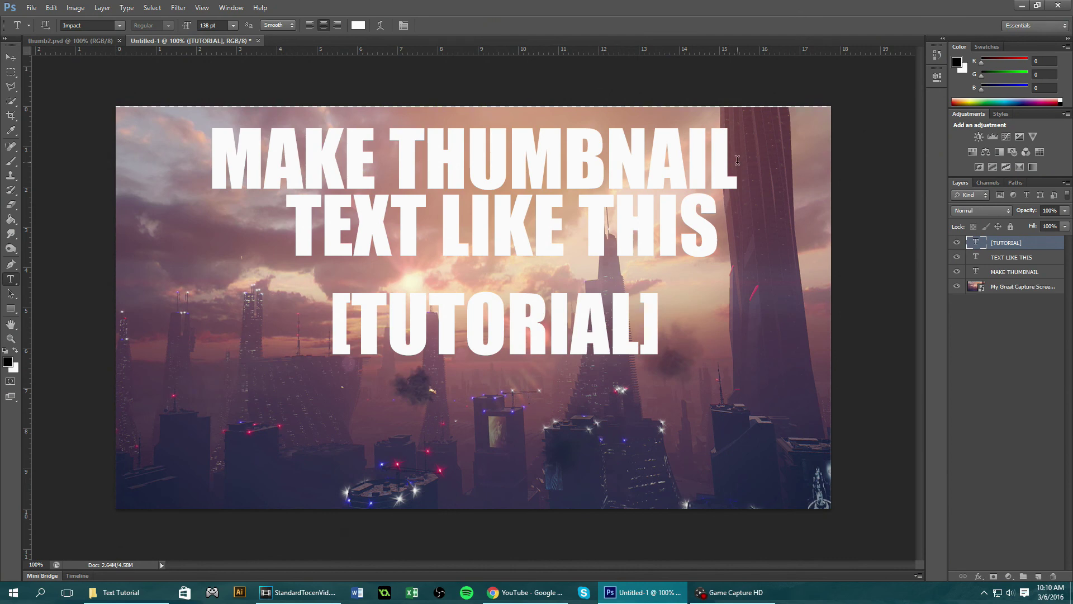
- Change the color of the "MAKE THUMBNAIL" text to orange (ff9c00) and commit it
{"action": "double_click", "coordinate": [976, 271]}
{"action": "left_click", "coordinate": [356, 25]}
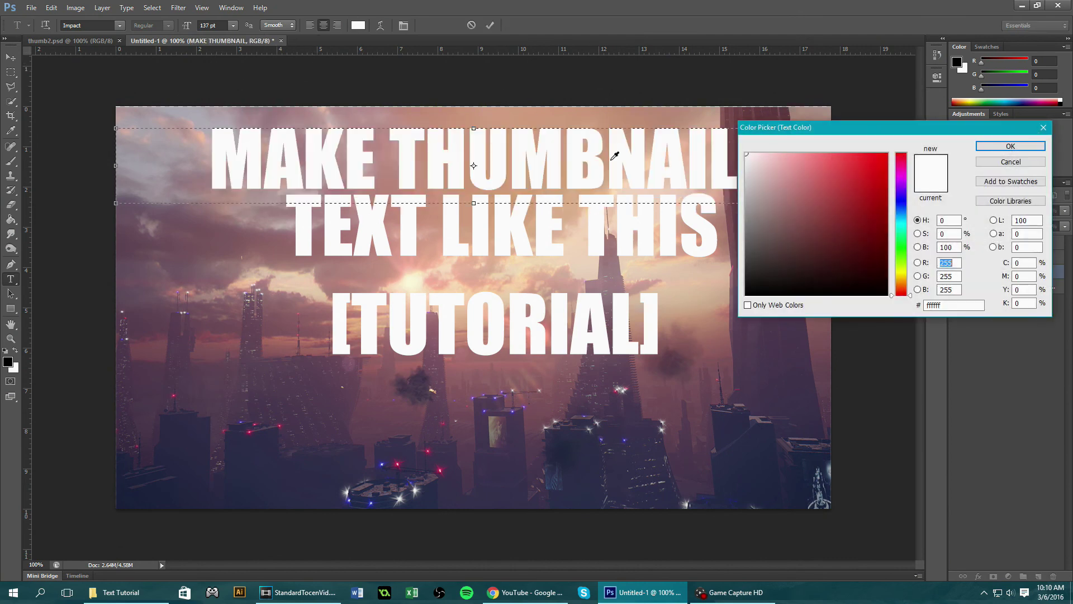
{"action": "left_click", "coordinate": [902, 284]}
{"action": "left_click", "coordinate": [887, 153]}
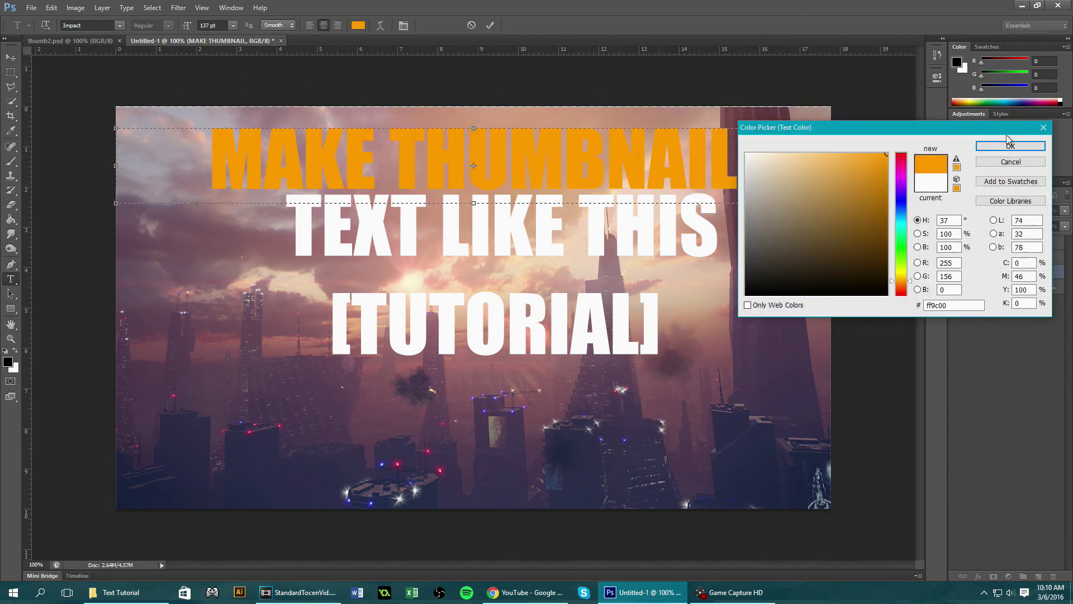
{"action": "left_click", "coordinate": [1011, 146]}
{"action": "left_click", "coordinate": [490, 25]}
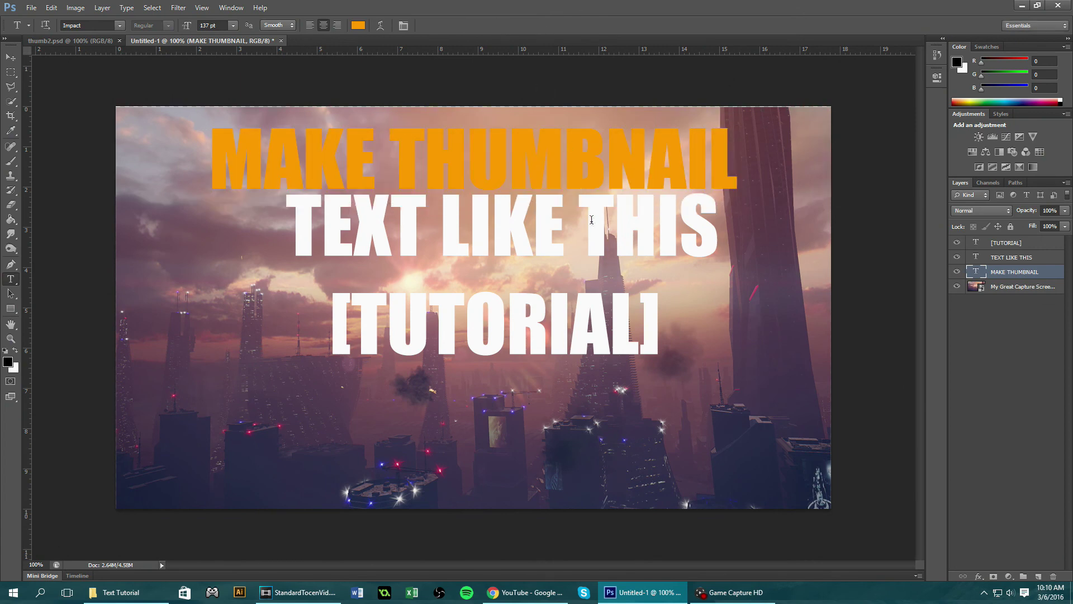
- Change the color of the "TEXT LIKE THIS" text to a bright sky blue with a hue of about 205° and commit it
{"action": "double_click", "coordinate": [976, 257]}
{"action": "left_click", "coordinate": [359, 25]}
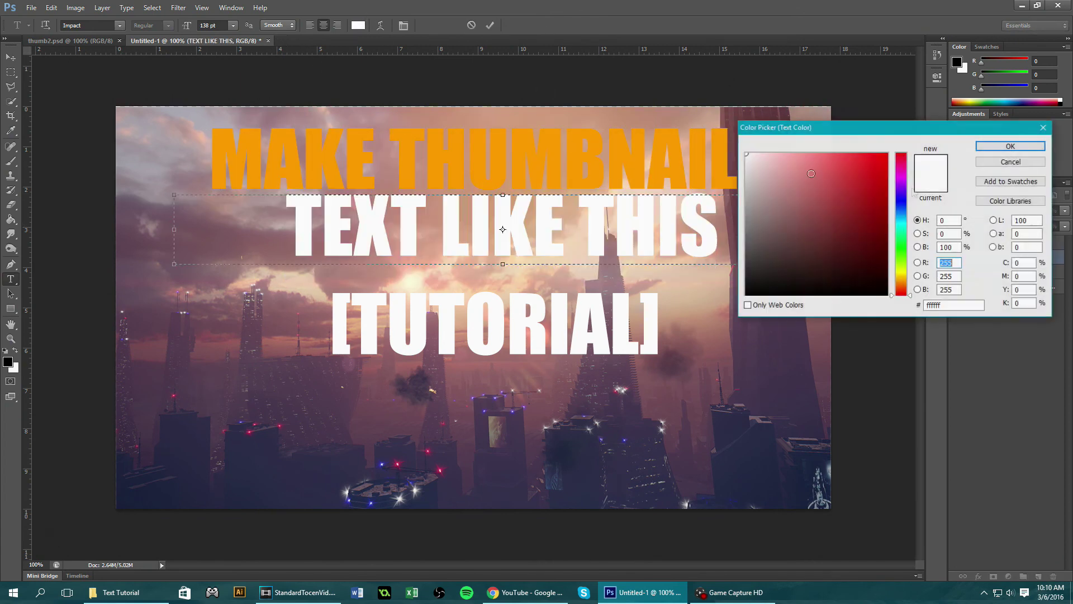
{"action": "left_click", "coordinate": [902, 215]}
{"action": "left_click", "coordinate": [826, 153]}
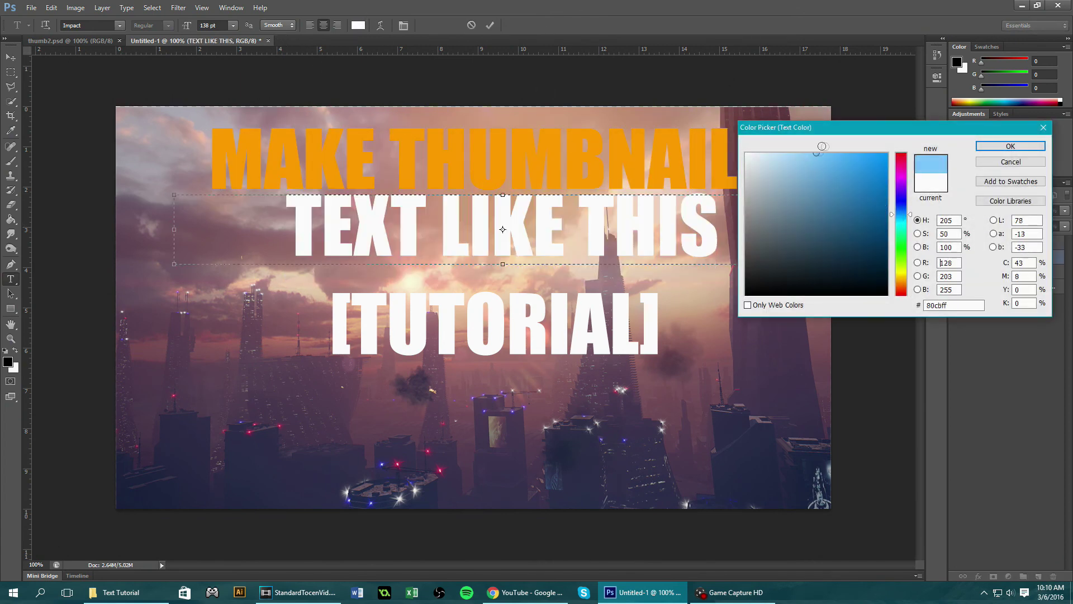
{"action": "left_click", "coordinate": [861, 153]}
{"action": "left_click", "coordinate": [1011, 146]}
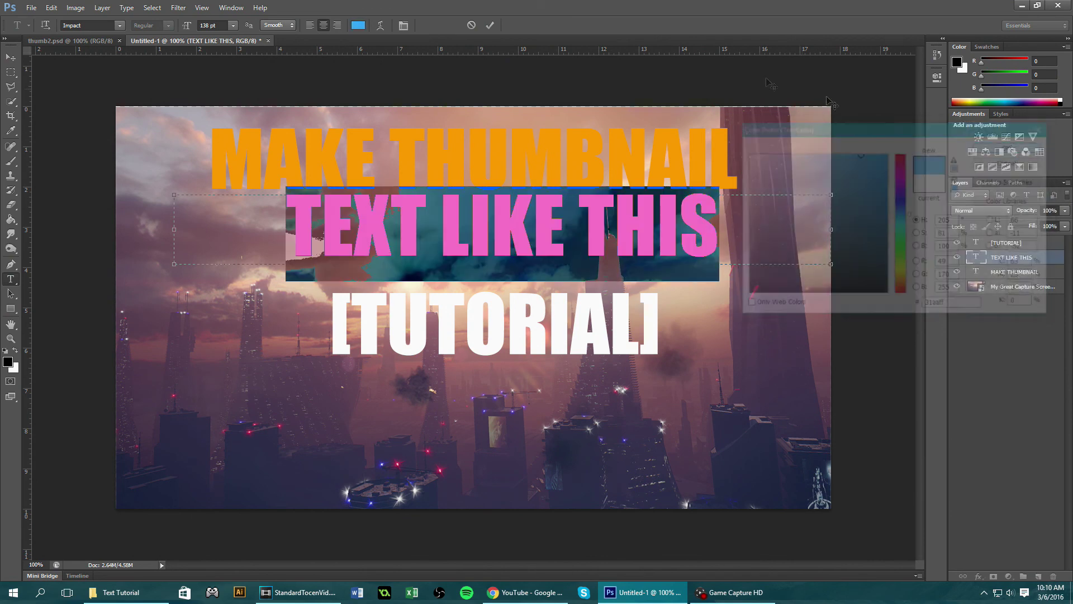
{"action": "left_click", "coordinate": [490, 25]}
{"action": "left_click", "coordinate": [1053, 240]}
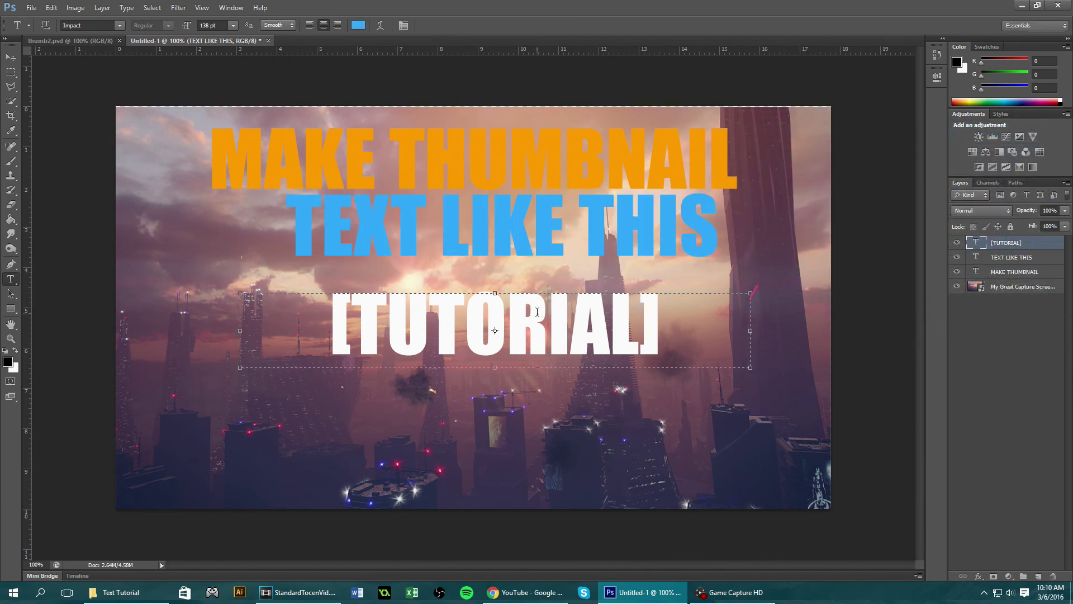
{"action": "left_click", "coordinate": [1020, 237]}
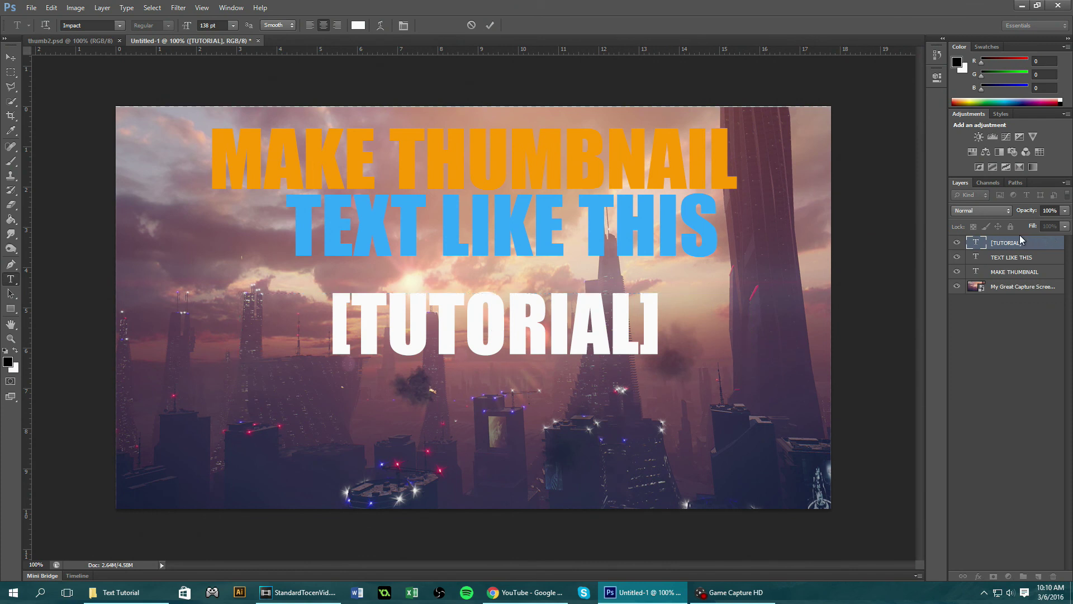
- Add a black outside stroke slightly thicker than 3 px to the "MAKE THUMBNAIL" layer
{"action": "left_click", "coordinate": [1026, 274]}
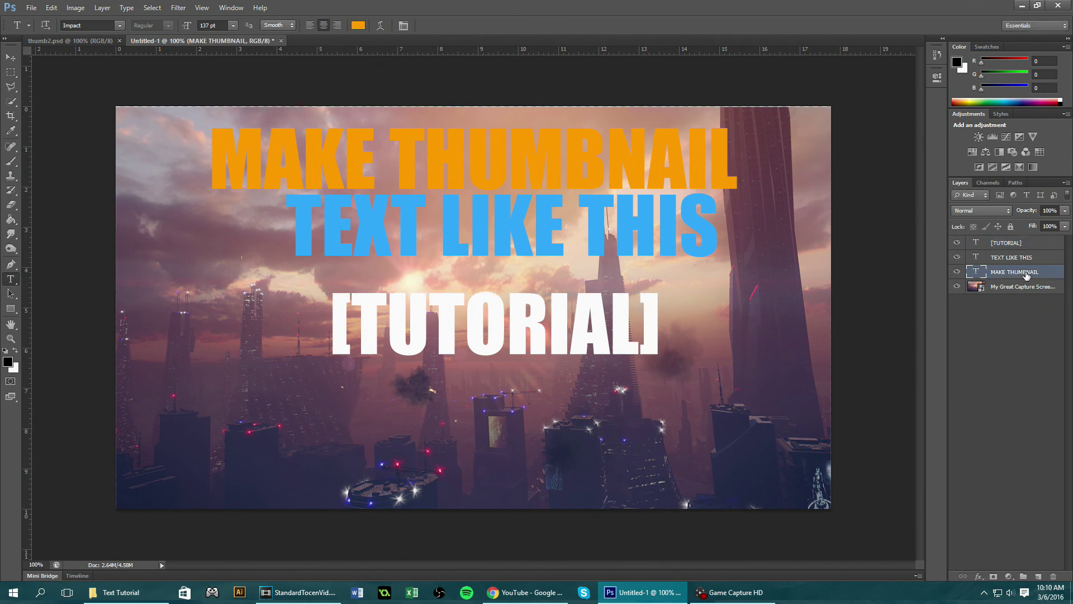
{"action": "right_click", "coordinate": [1026, 272]}
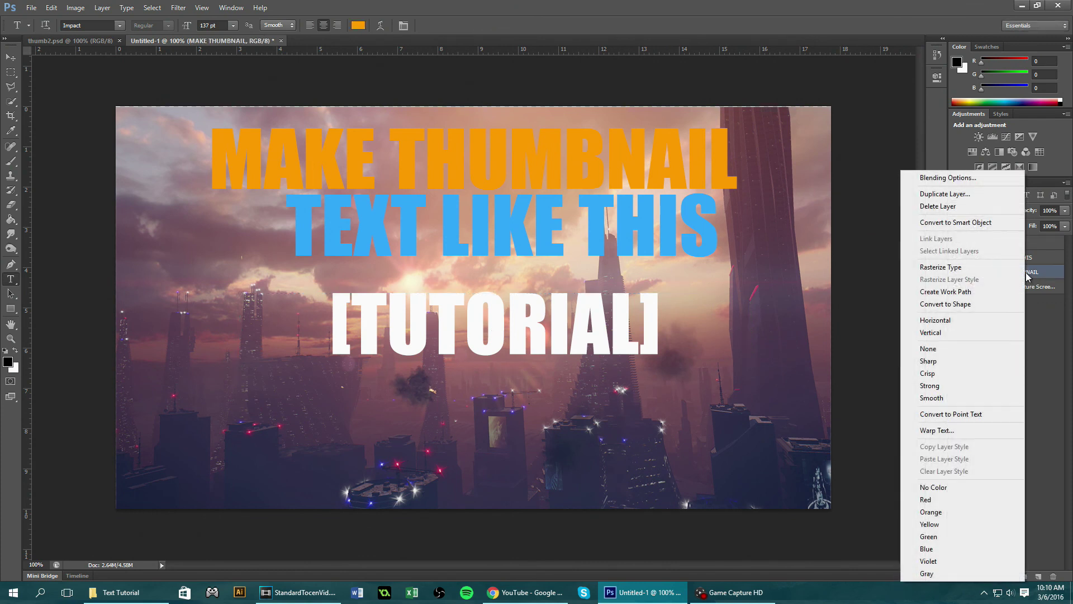
{"action": "left_click", "coordinate": [940, 179]}
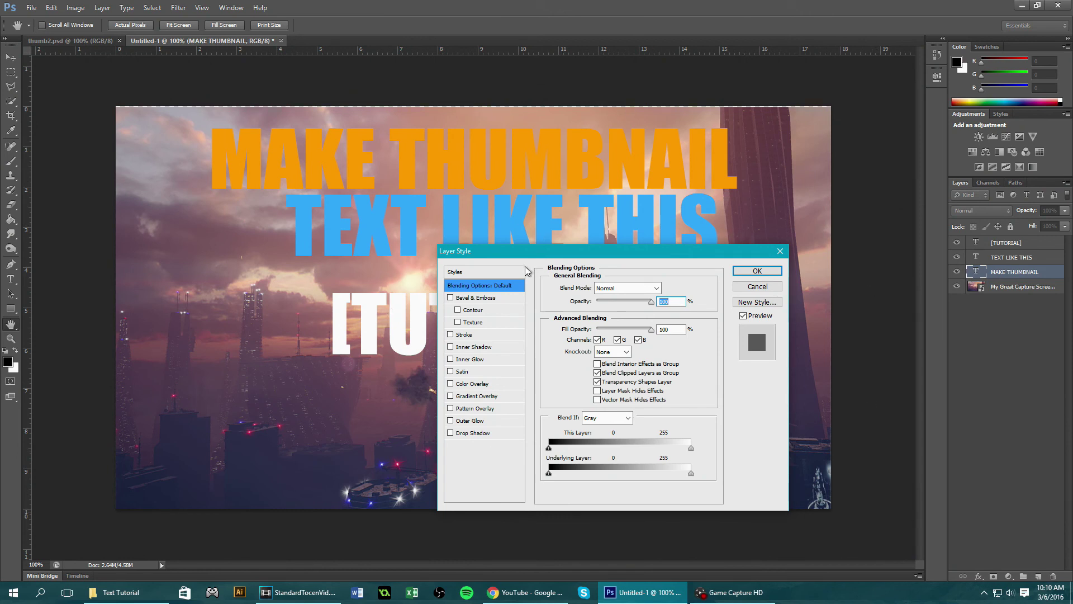
{"action": "left_click", "coordinate": [479, 335]}
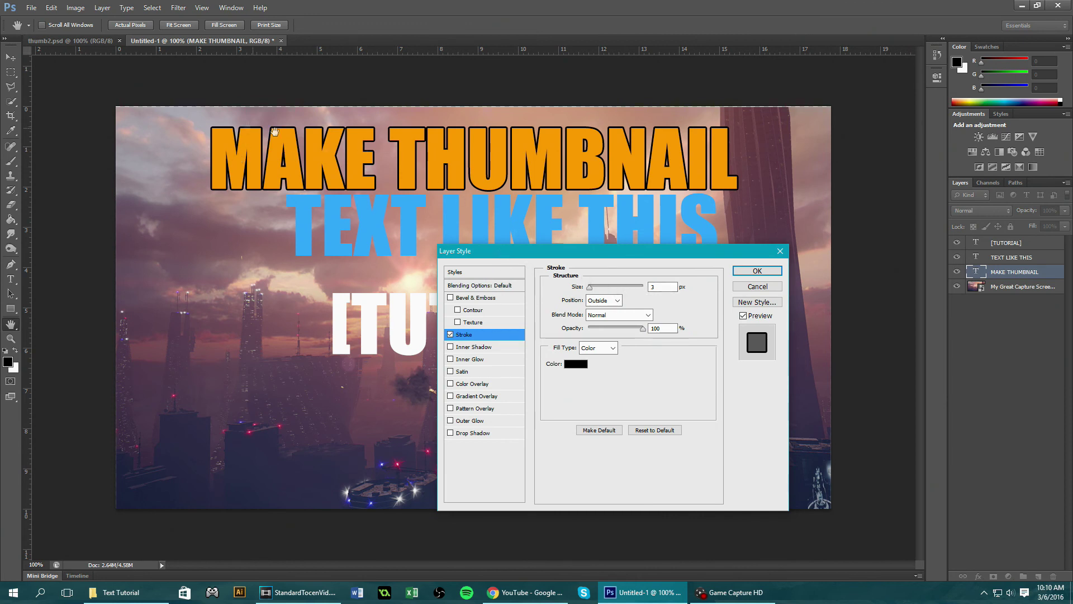
{"action": "left_click_drag", "start_coordinate": [590, 288], "coordinate": [590, 291]}
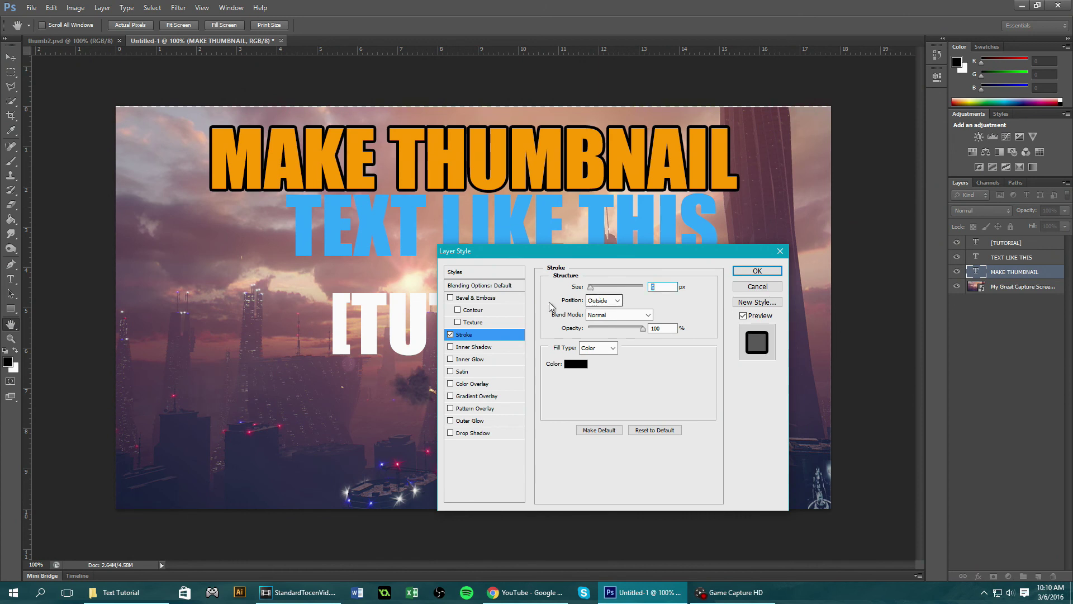
- Add Bevel & Emboss to the "MAKE THUMBNAIL" layer as an Inner Bevel using the Chisel Hard technique at 42% depth
{"action": "left_click", "coordinate": [472, 298]}
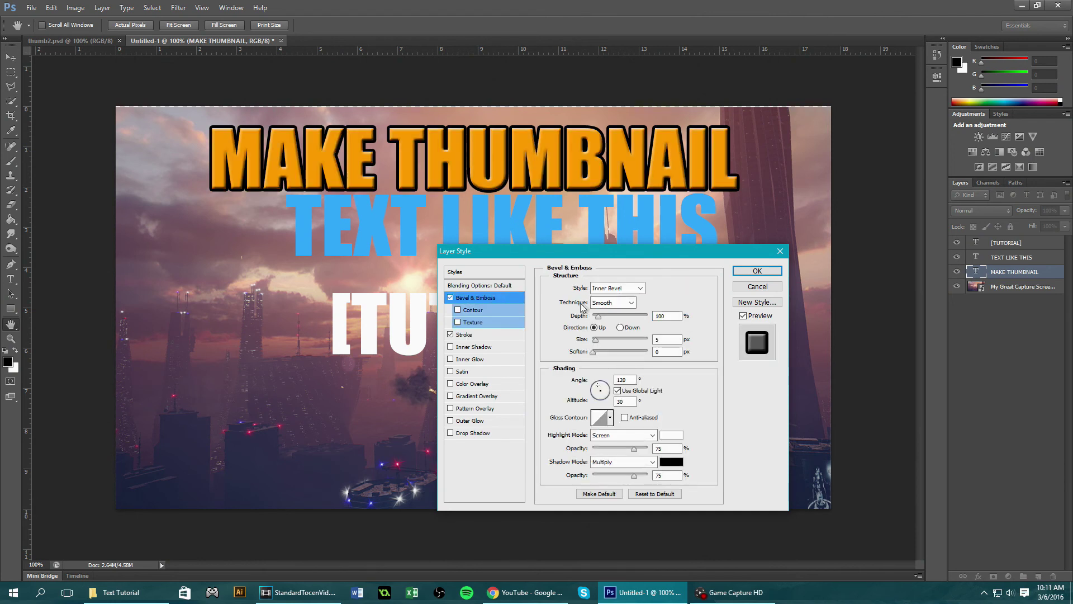
{"action": "left_click_drag", "start_coordinate": [599, 319], "coordinate": [595, 343]}
{"action": "left_click", "coordinate": [613, 302]}
{"action": "left_click", "coordinate": [606, 322]}
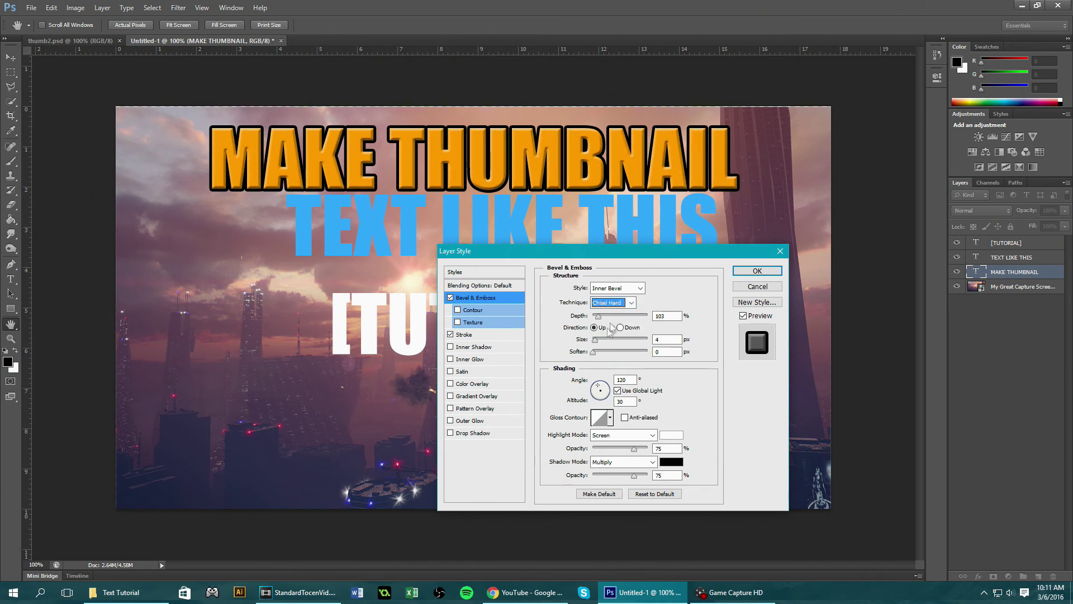
{"action": "left_click_drag", "start_coordinate": [602, 321], "coordinate": [596, 339]}
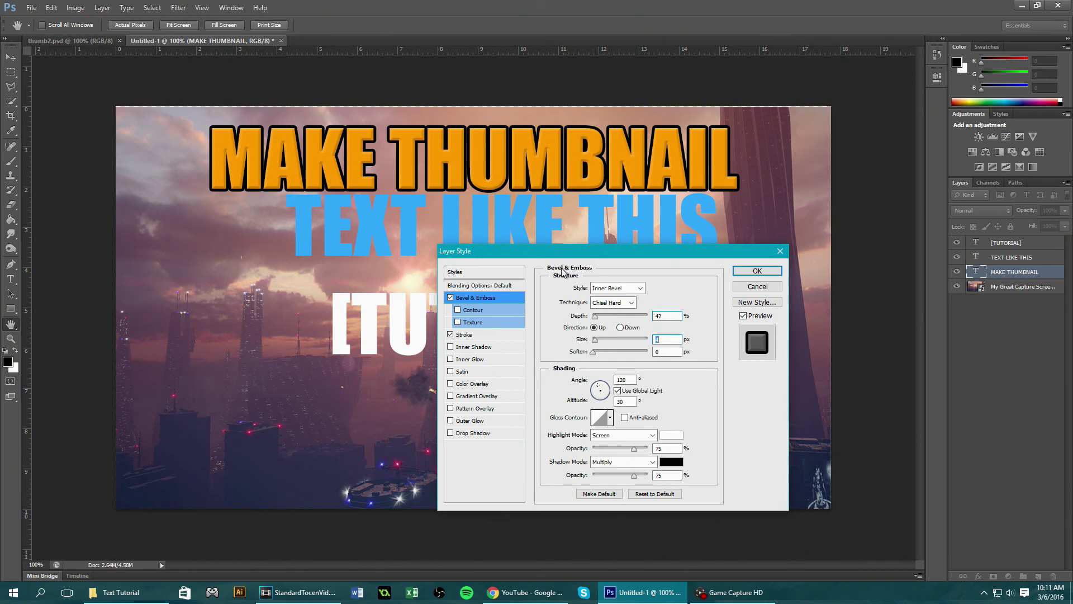
- Add a Gradient Overlay to the "MAKE THUMBNAIL" layer with the Overlay blend mode and a scale of 150%
{"action": "left_click", "coordinate": [477, 396]}
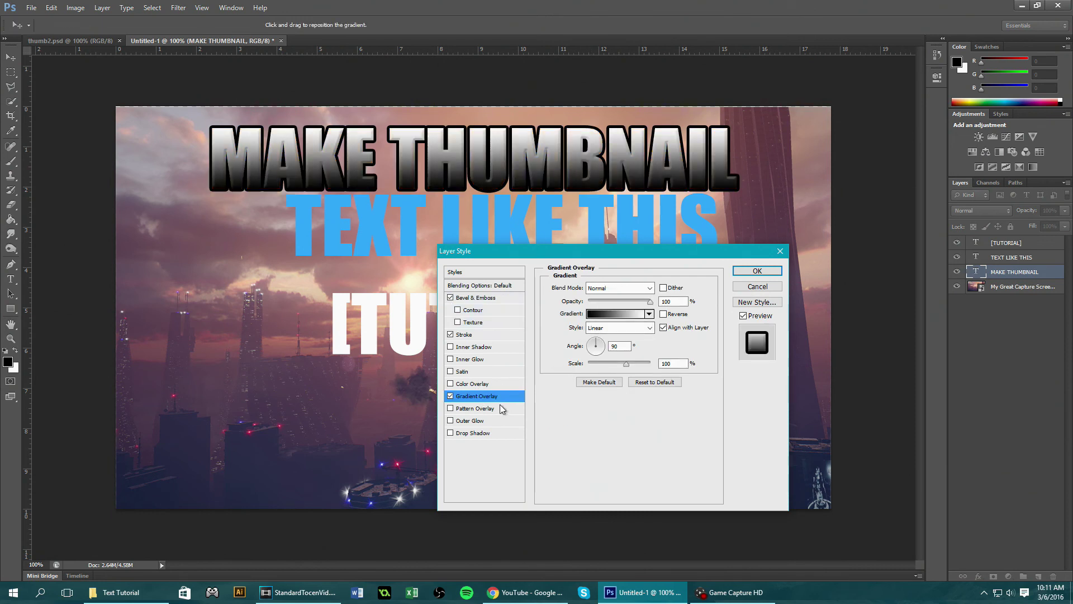
{"action": "left_click", "coordinate": [618, 287]}
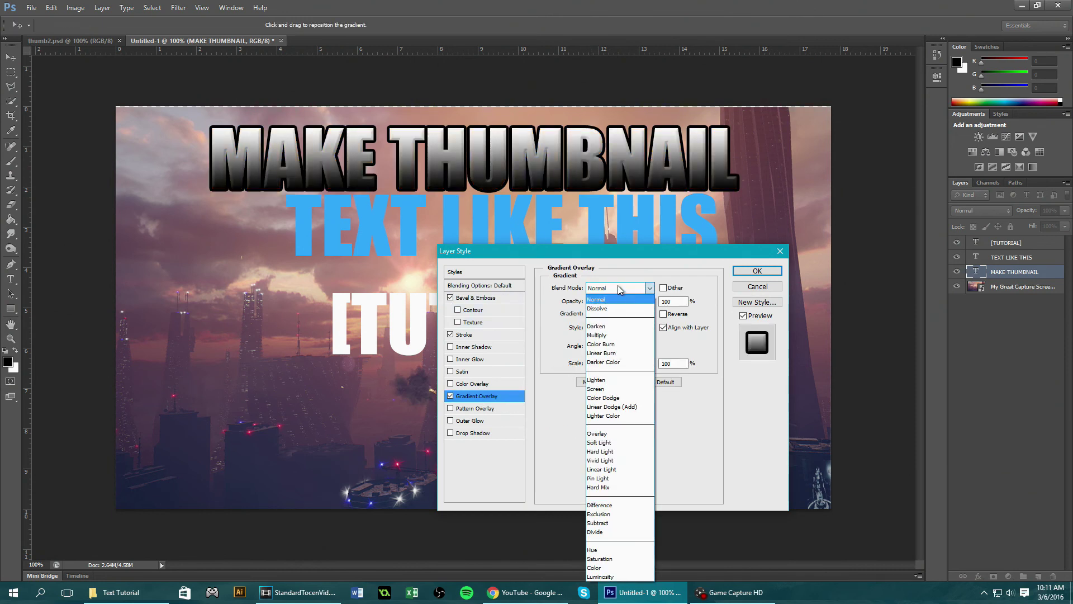
{"action": "left_click", "coordinate": [602, 434]}
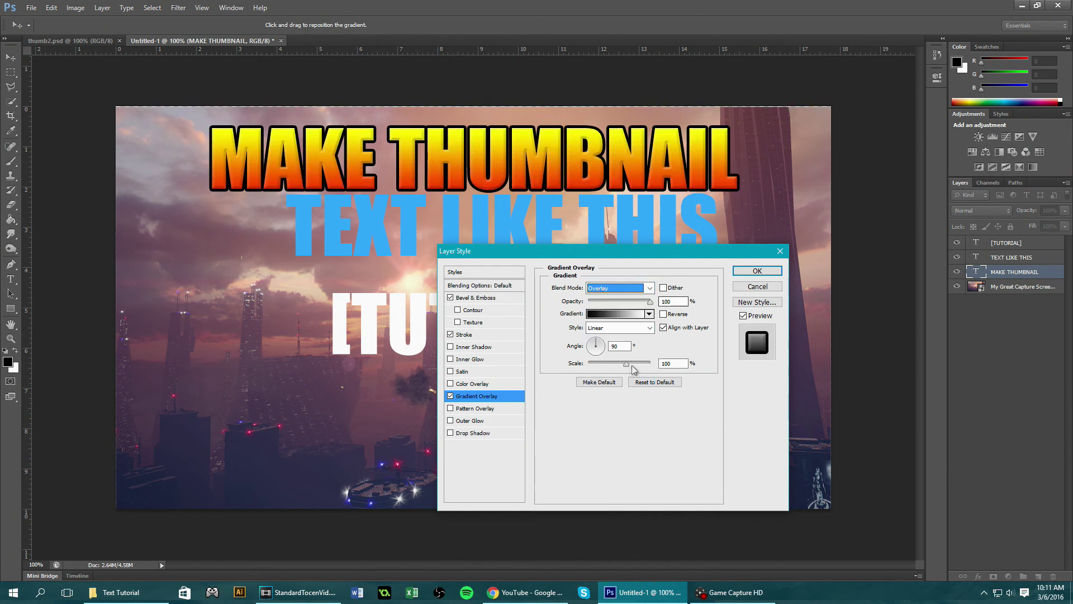
{"action": "left_click_drag", "start_coordinate": [626, 364], "coordinate": [652, 365]}
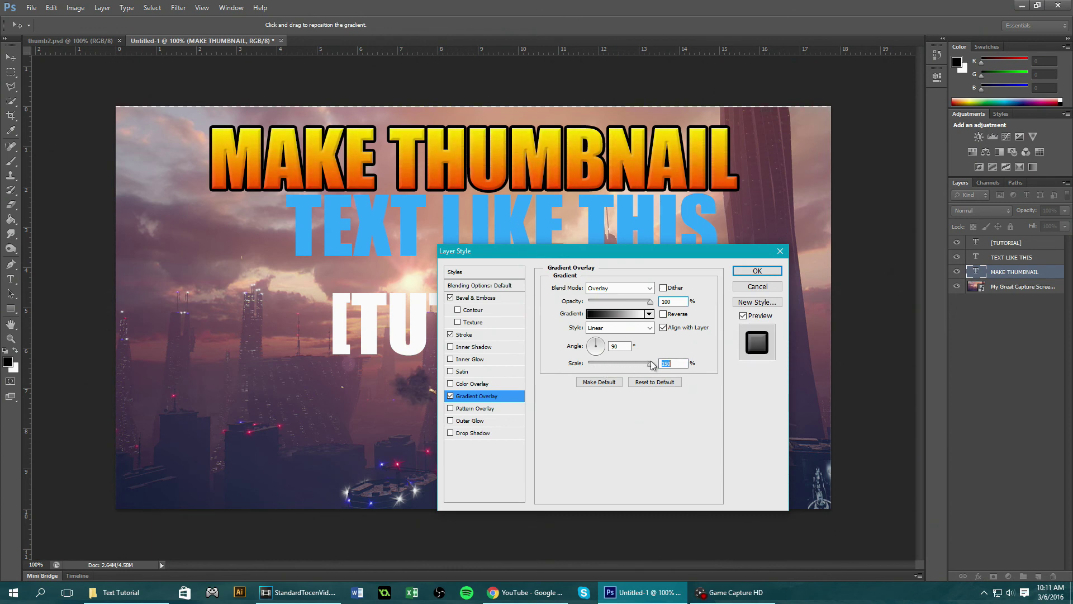
- Recolor the overlay gradient's white stop to light gray (d3c8c8) and its black stop to dark gray (424242)
{"action": "left_click", "coordinate": [622, 314]}
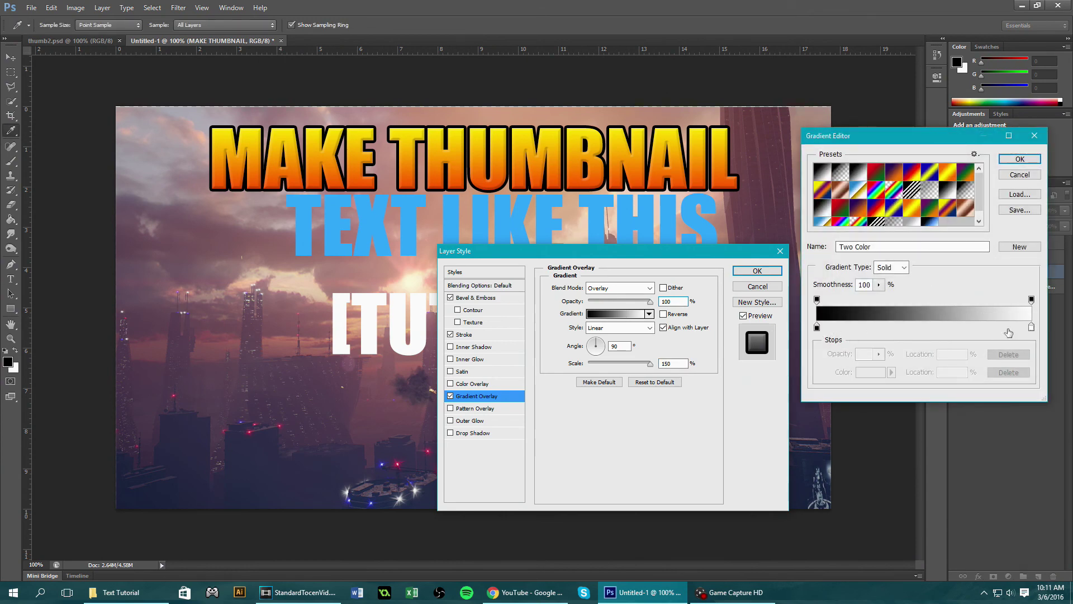
{"action": "double_click", "coordinate": [1034, 329]}
{"action": "left_click", "coordinate": [753, 178]}
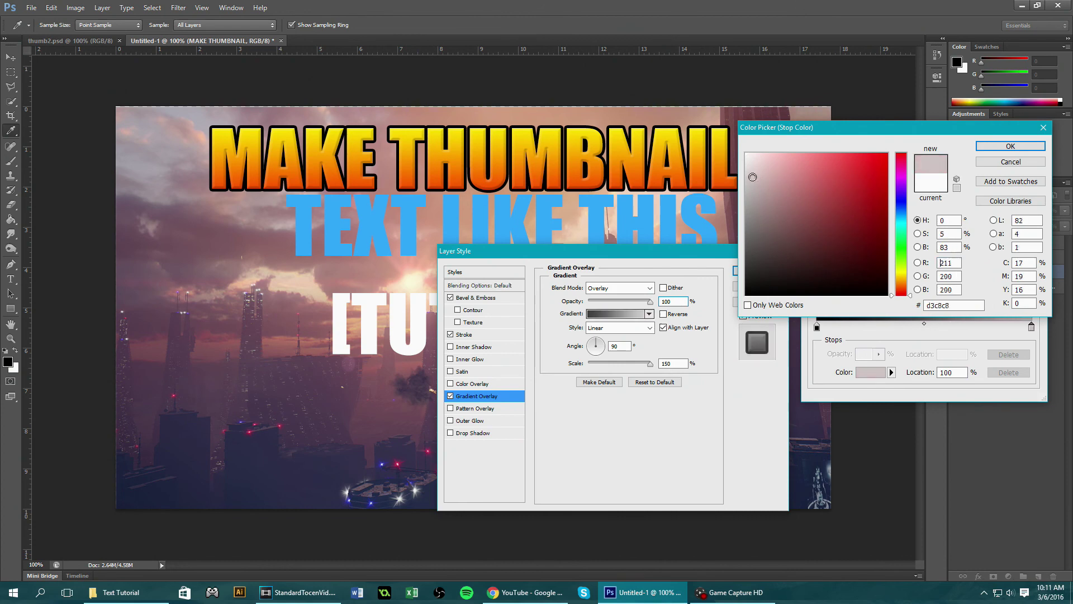
{"action": "left_click", "coordinate": [1012, 146]}
{"action": "double_click", "coordinate": [817, 328]}
{"action": "left_click", "coordinate": [747, 258]}
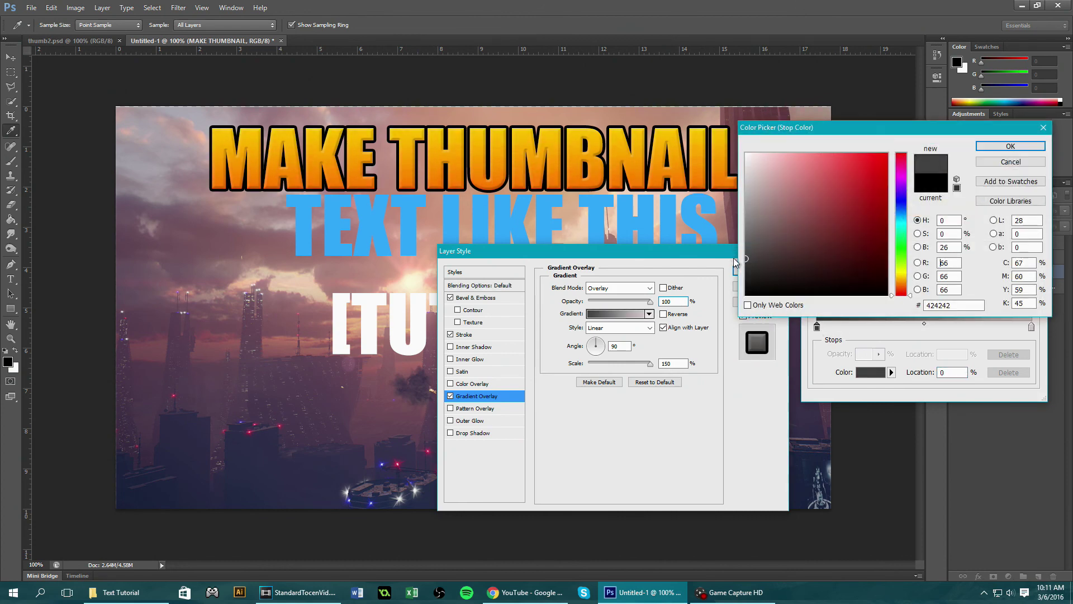
{"action": "left_click", "coordinate": [979, 146]}
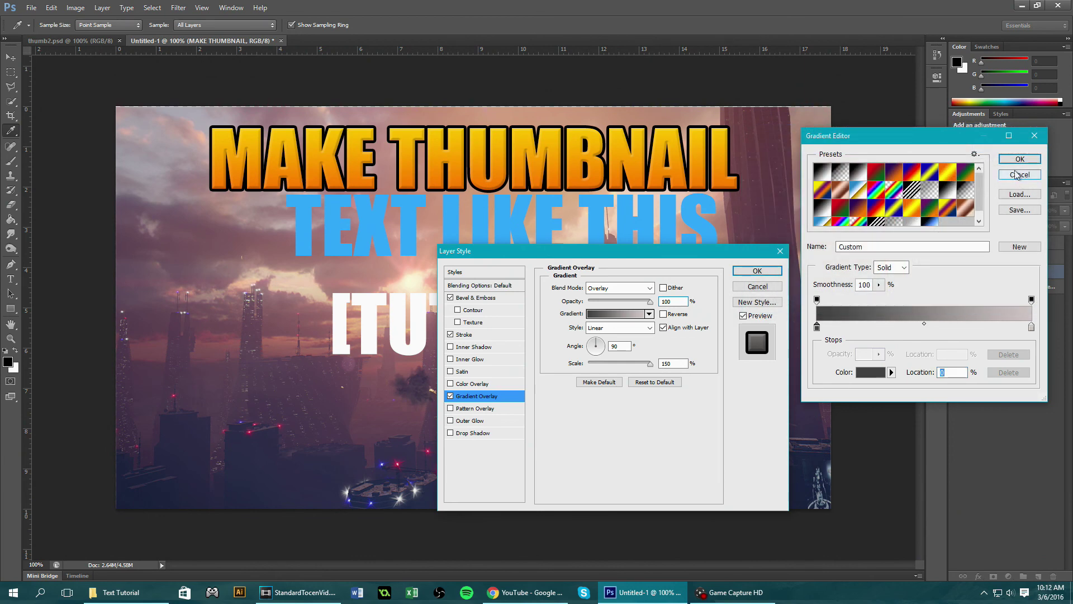
{"action": "left_click", "coordinate": [1018, 161]}
- Set the gradient overlay to the Reflected style, reversed, with a scale of about 111%, and apply the layer style
{"action": "left_click_drag", "start_coordinate": [652, 364], "coordinate": [612, 364]}
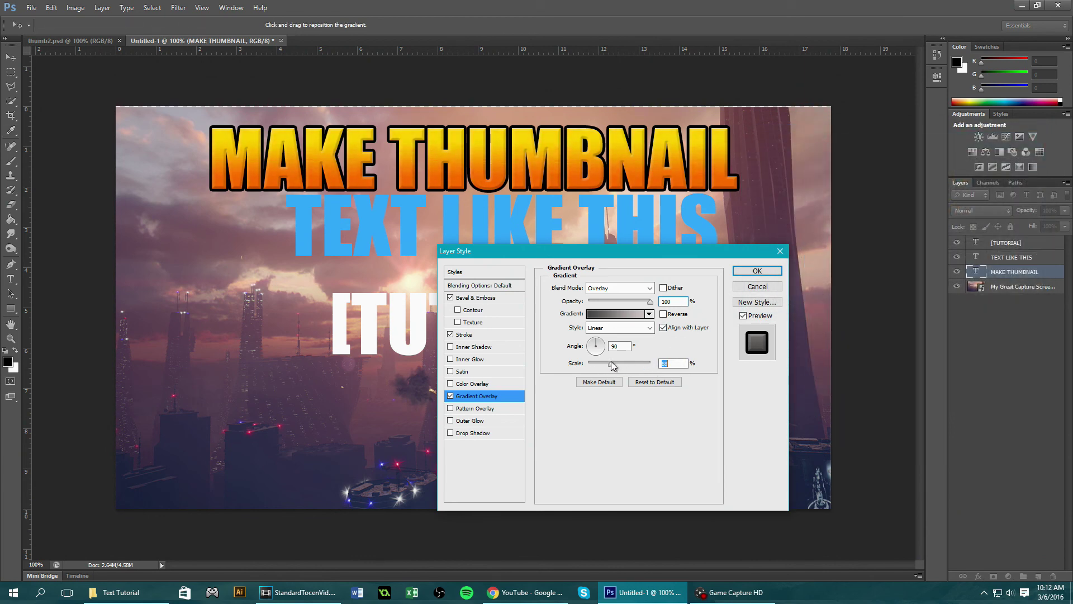
{"action": "left_click", "coordinate": [637, 330]}
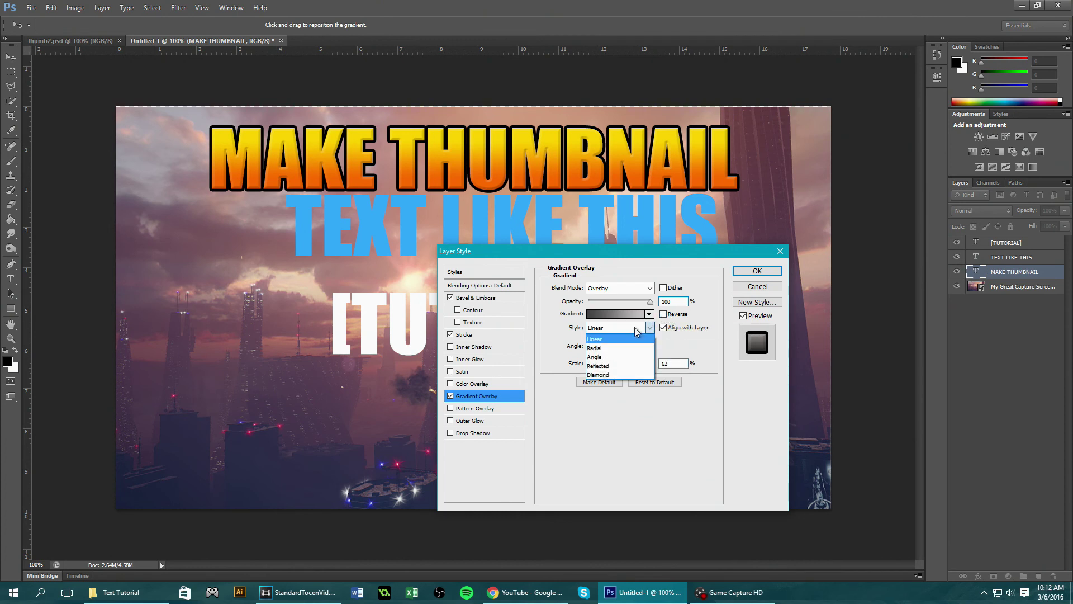
{"action": "left_click", "coordinate": [600, 366]}
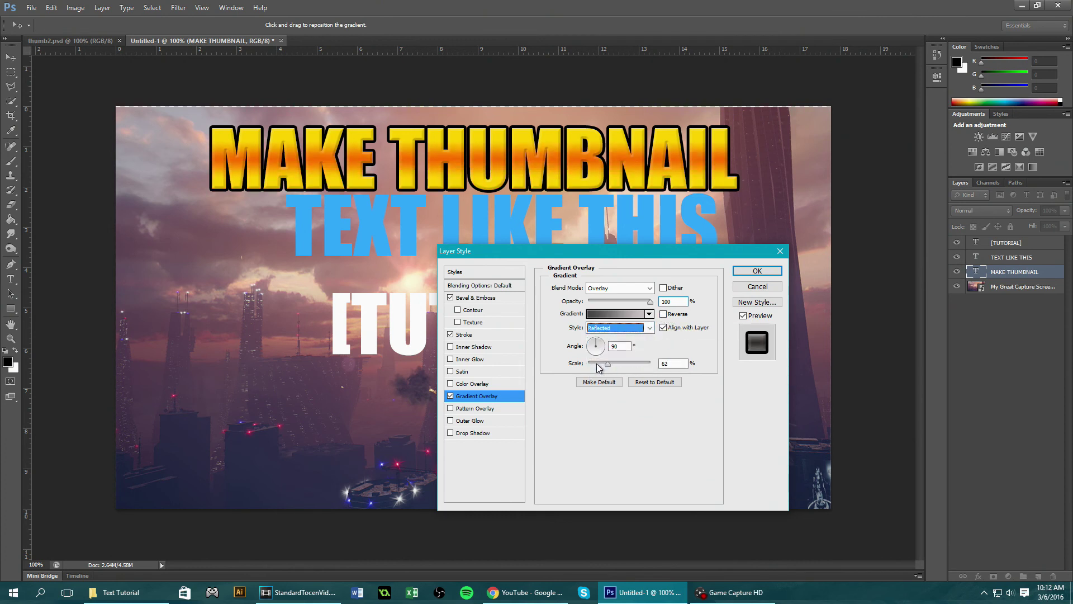
{"action": "left_click", "coordinate": [664, 315]}
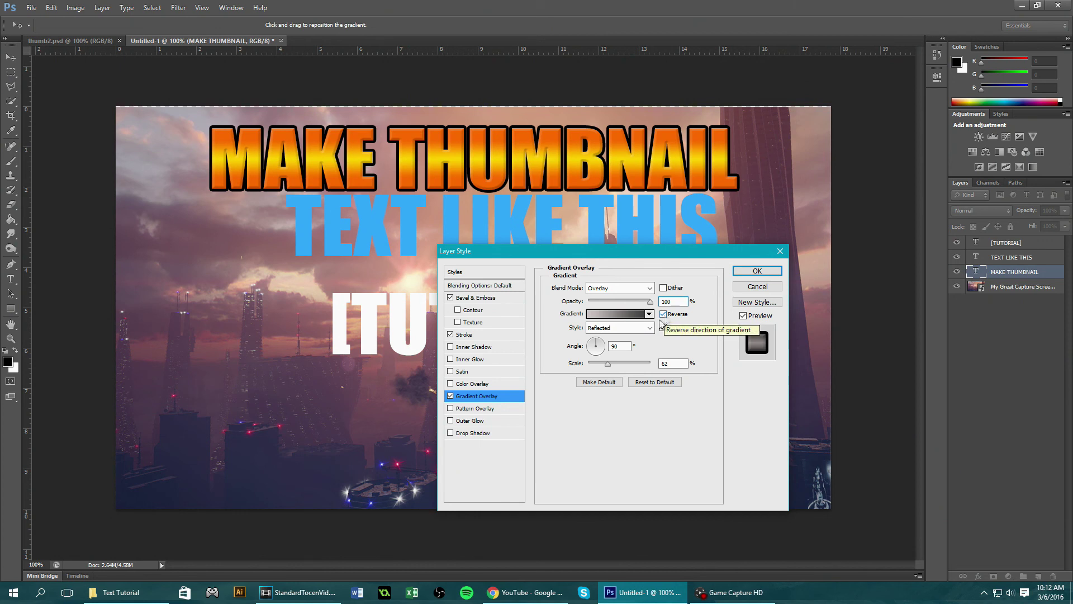
{"action": "left_click_drag", "start_coordinate": [611, 367], "coordinate": [632, 361]}
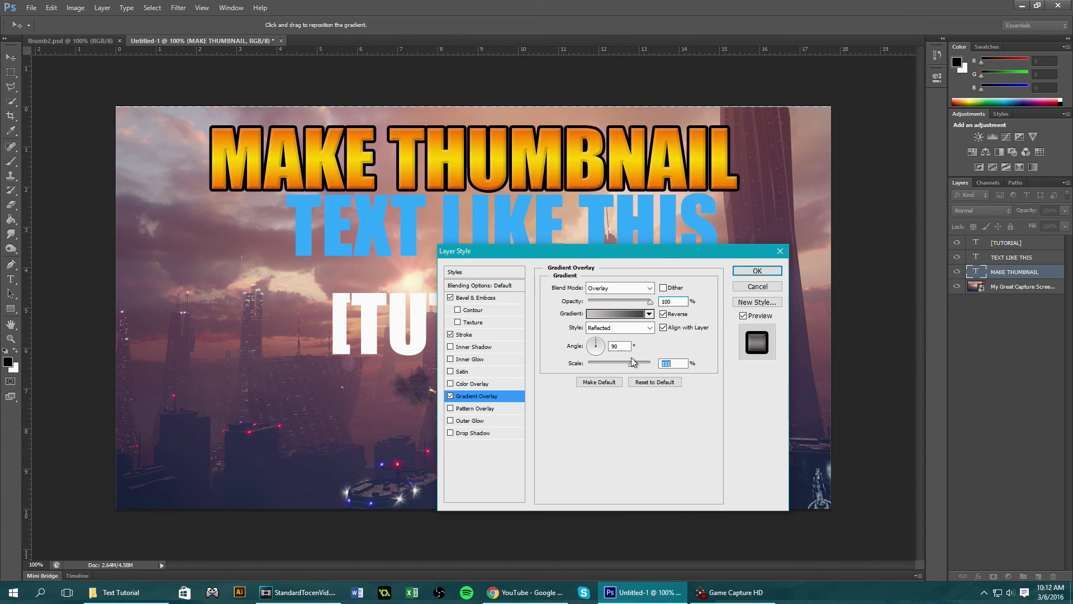
{"action": "left_click", "coordinate": [757, 271]}
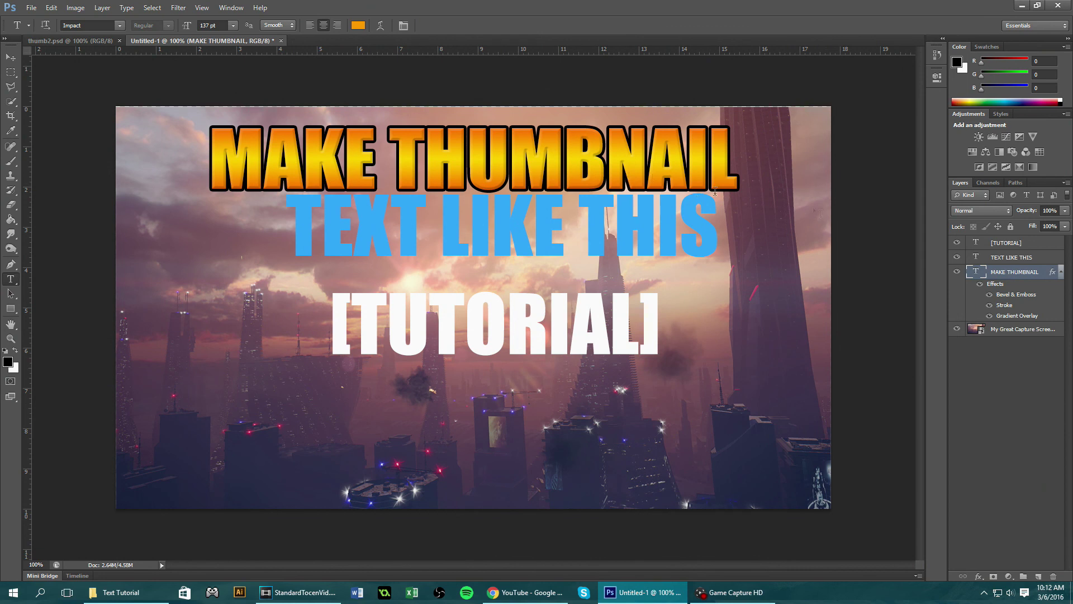
- Collapse the effects list of the "MAKE THUMBNAIL" layer and copy its layer style
{"action": "left_click", "coordinate": [1061, 273]}
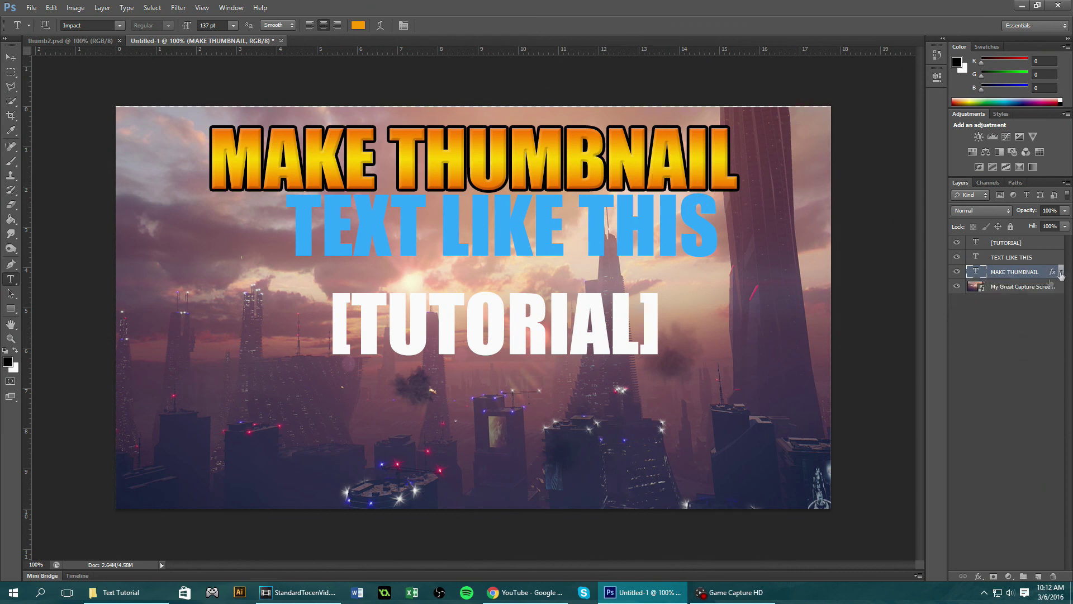
{"action": "left_click", "coordinate": [1017, 342]}
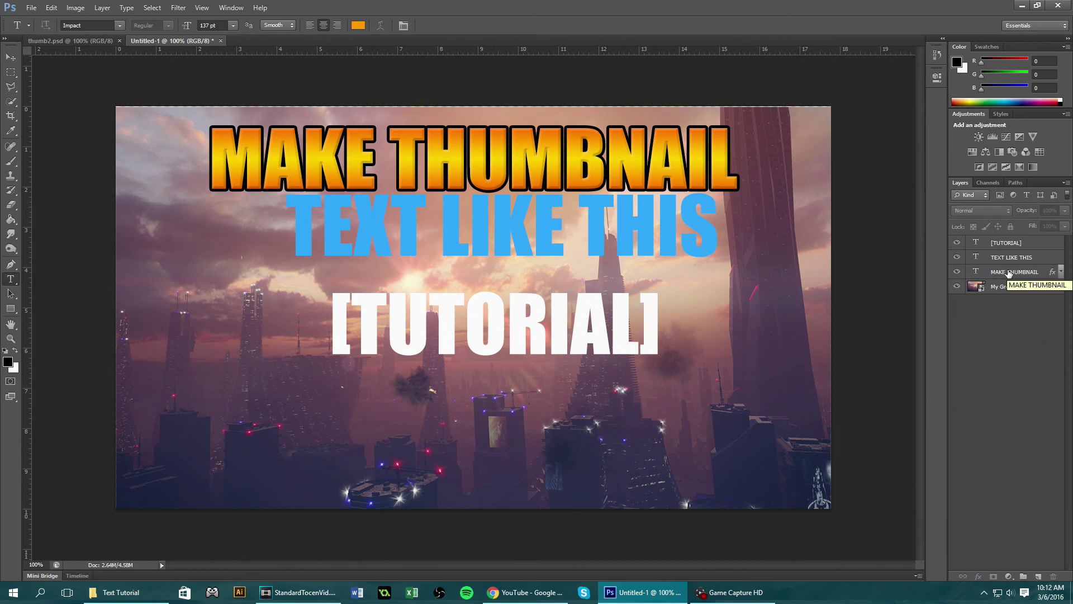
{"action": "left_click", "coordinate": [1008, 273]}
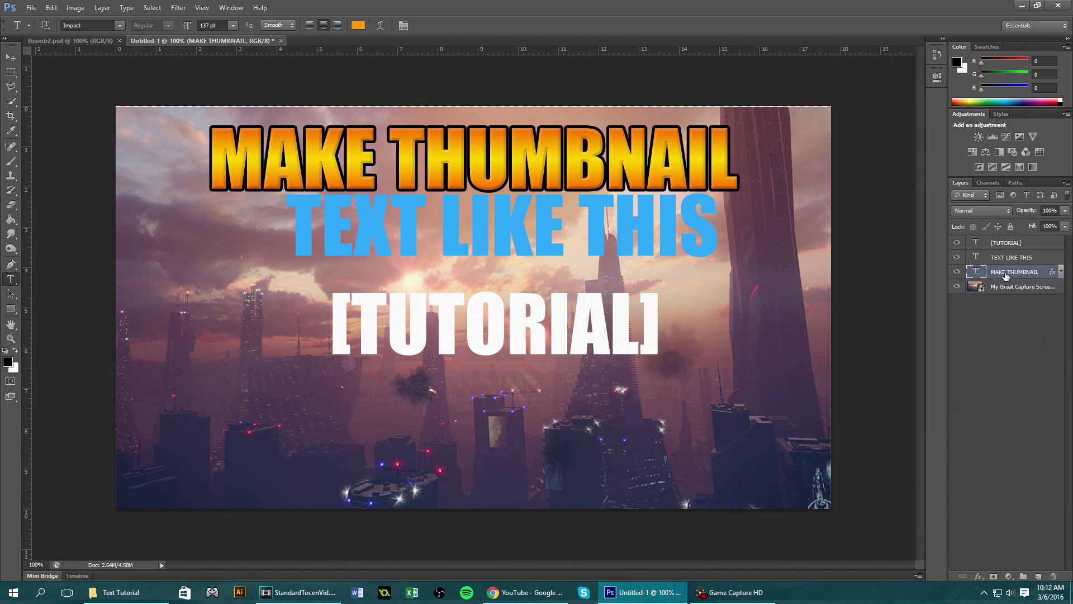
{"action": "right_click", "coordinate": [1006, 275]}
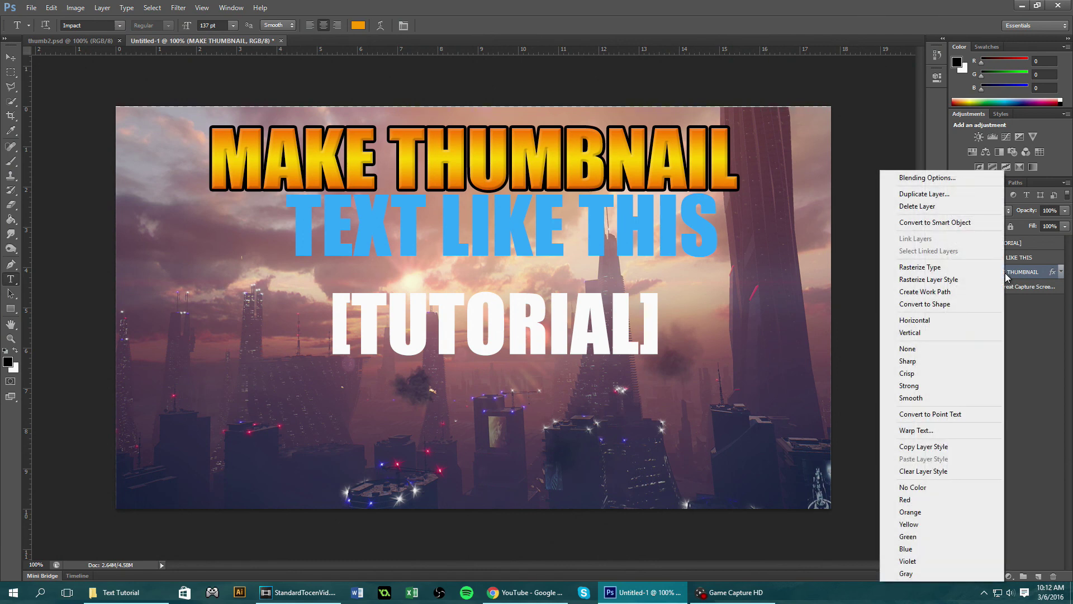
{"action": "left_click", "coordinate": [925, 447]}
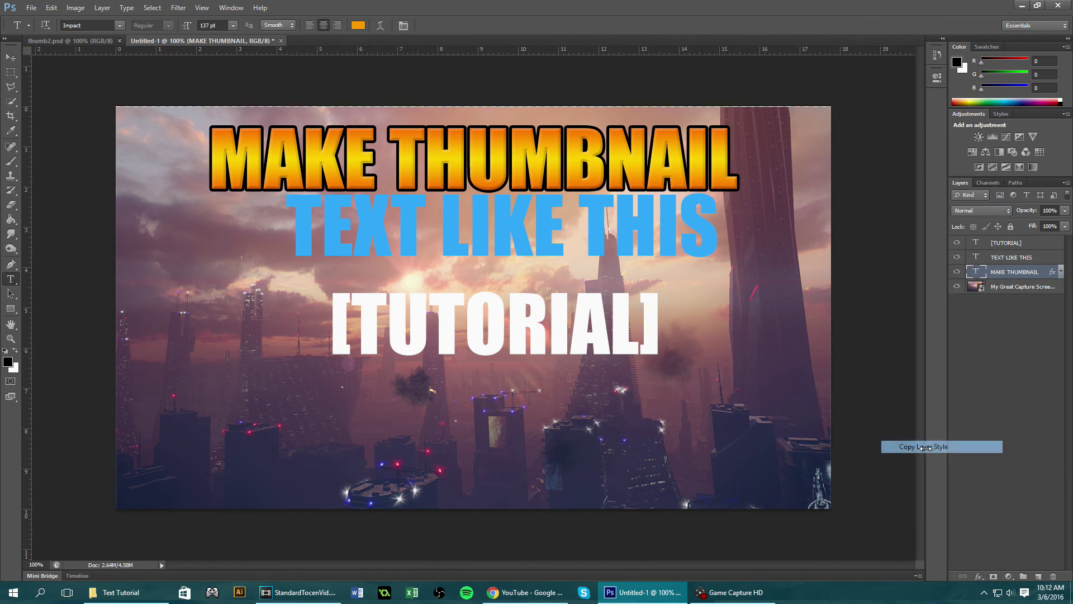
- Paste the copied layer style onto the "TEXT LIKE THIS" layer and change its gradient overlay to Linear style with Reverse off
{"action": "right_click", "coordinate": [1014, 260]}
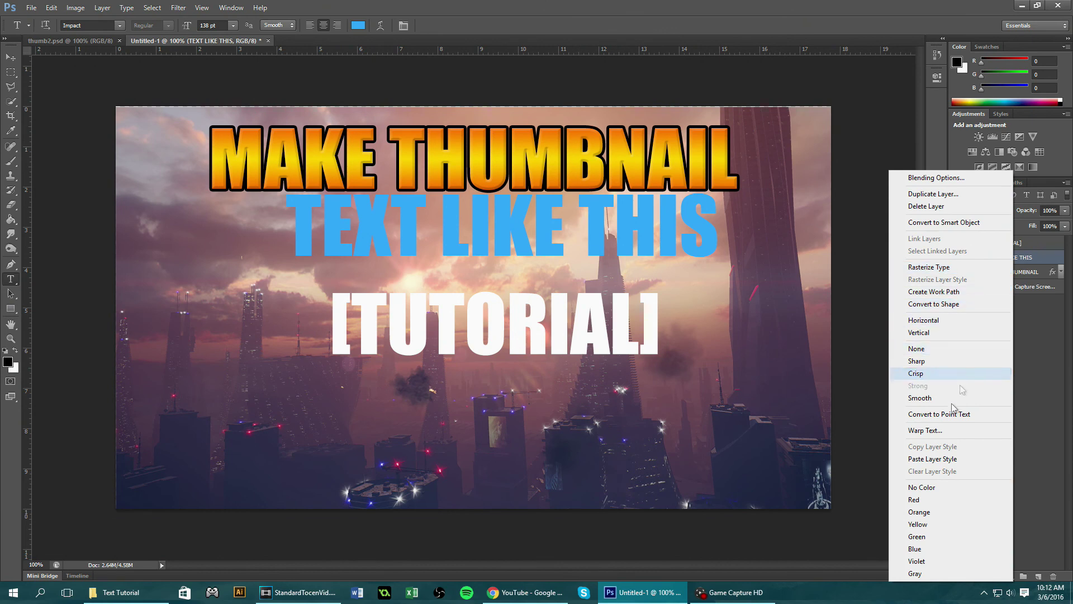
{"action": "left_click", "coordinate": [937, 460]}
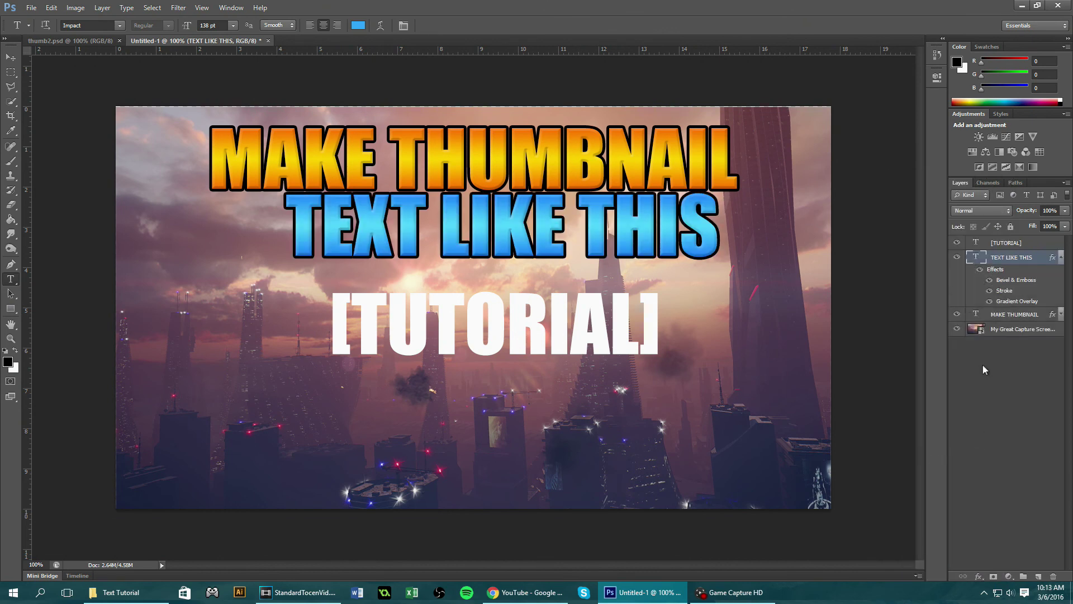
{"action": "right_click", "coordinate": [1010, 261]}
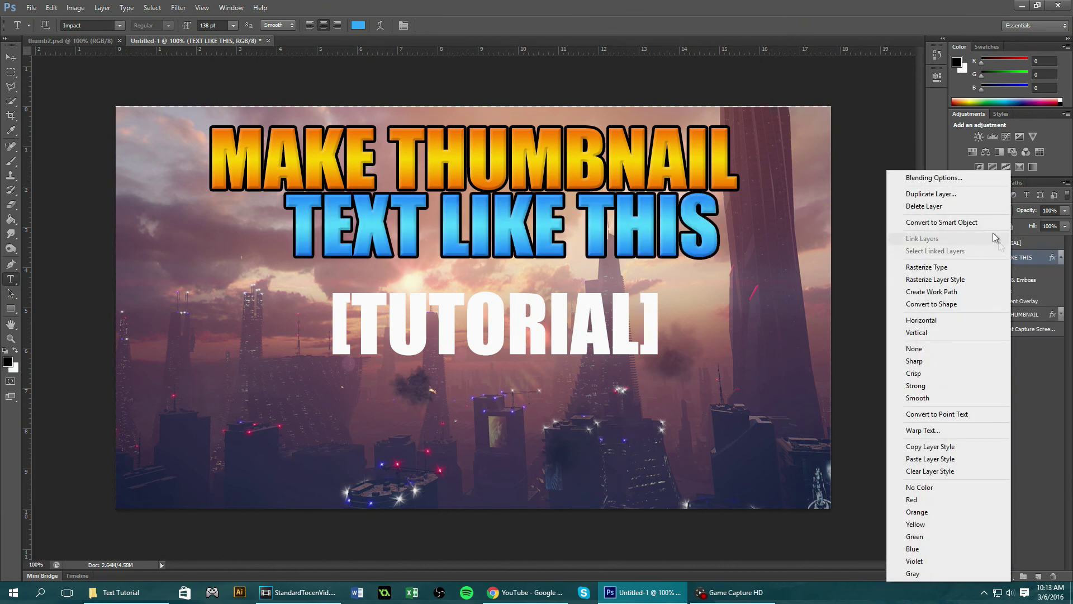
{"action": "left_click", "coordinate": [932, 178]}
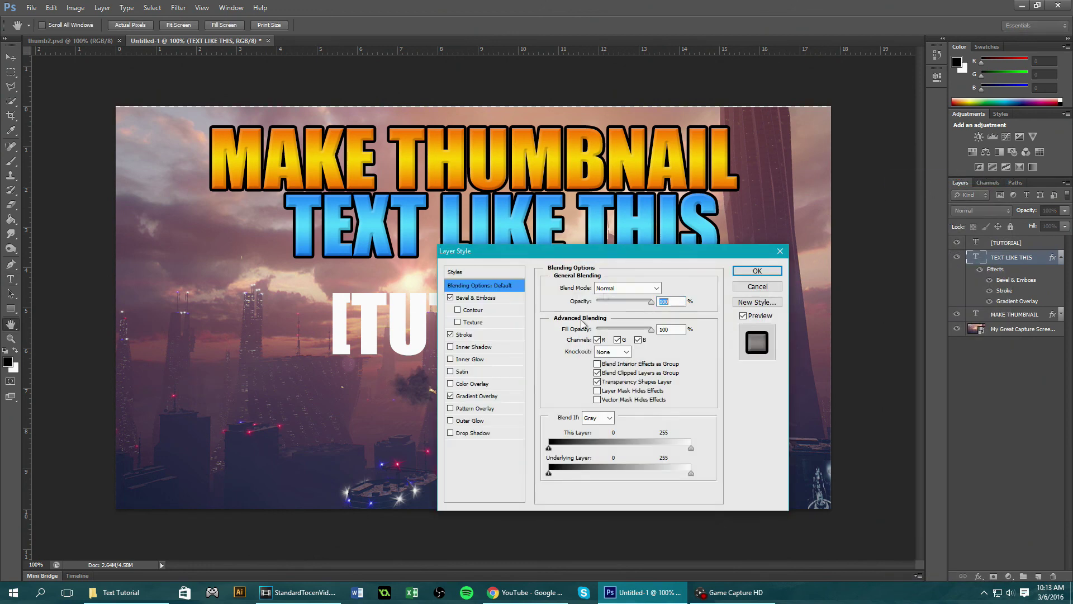
{"action": "left_click", "coordinate": [481, 397]}
{"action": "left_click", "coordinate": [642, 328]}
{"action": "left_click", "coordinate": [615, 334]}
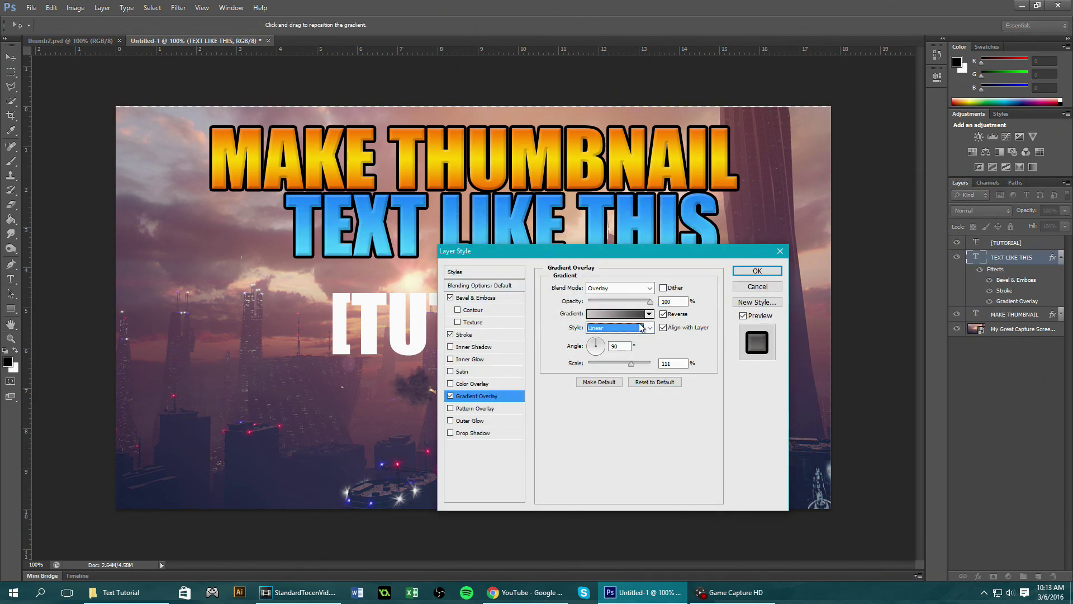
{"action": "left_click", "coordinate": [664, 314]}
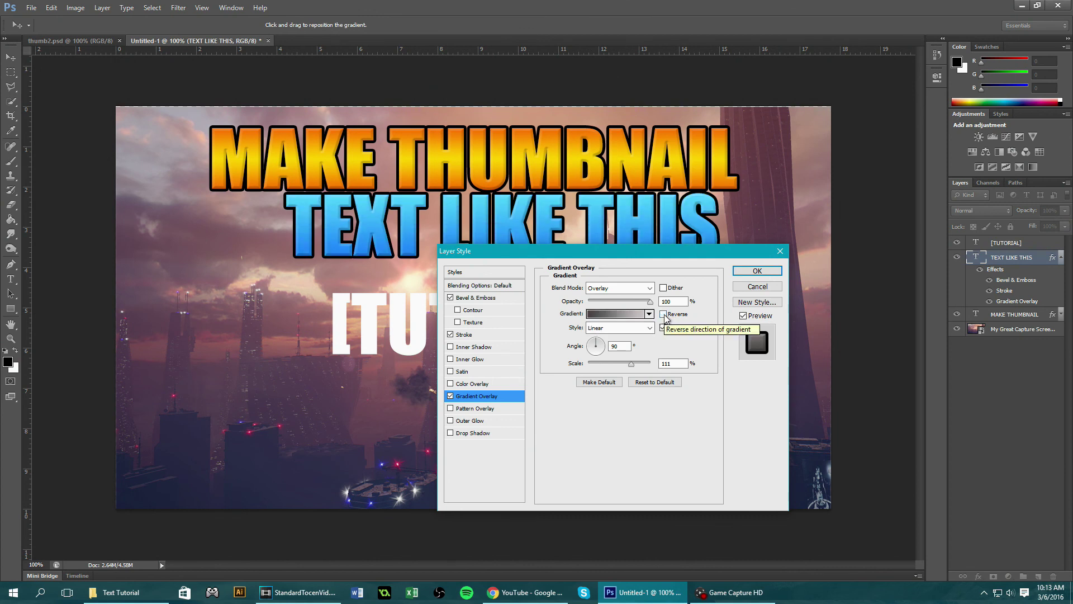
{"action": "left_click_drag", "start_coordinate": [638, 255], "coordinate": [677, 294]}
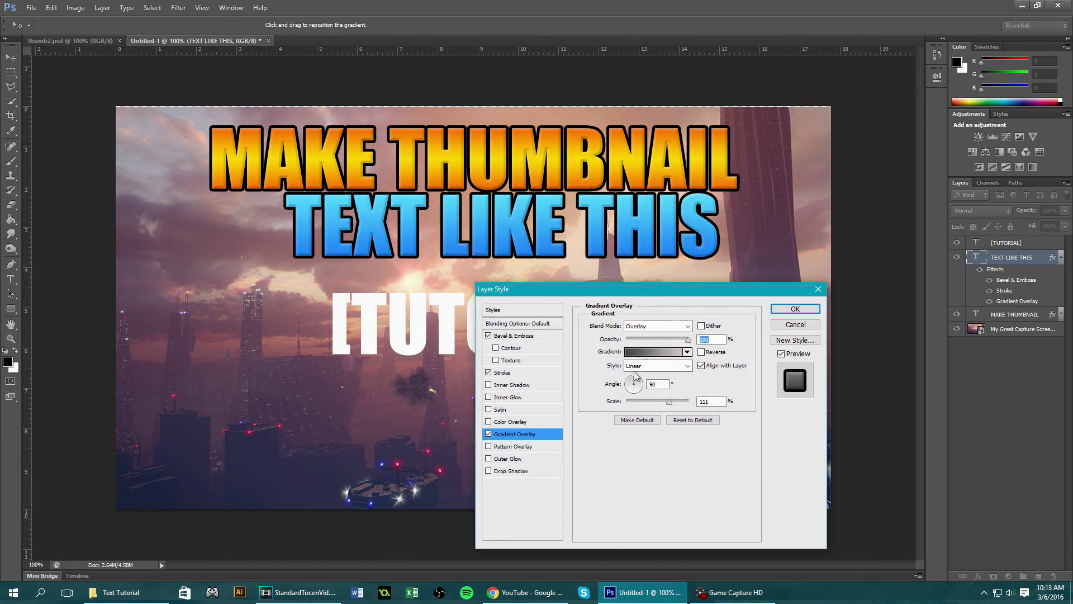
- Add a Pattern Overlay to the "TEXT LIKE THIS" layer and set its blend mode to Multiply
{"action": "left_click", "coordinate": [513, 448]}
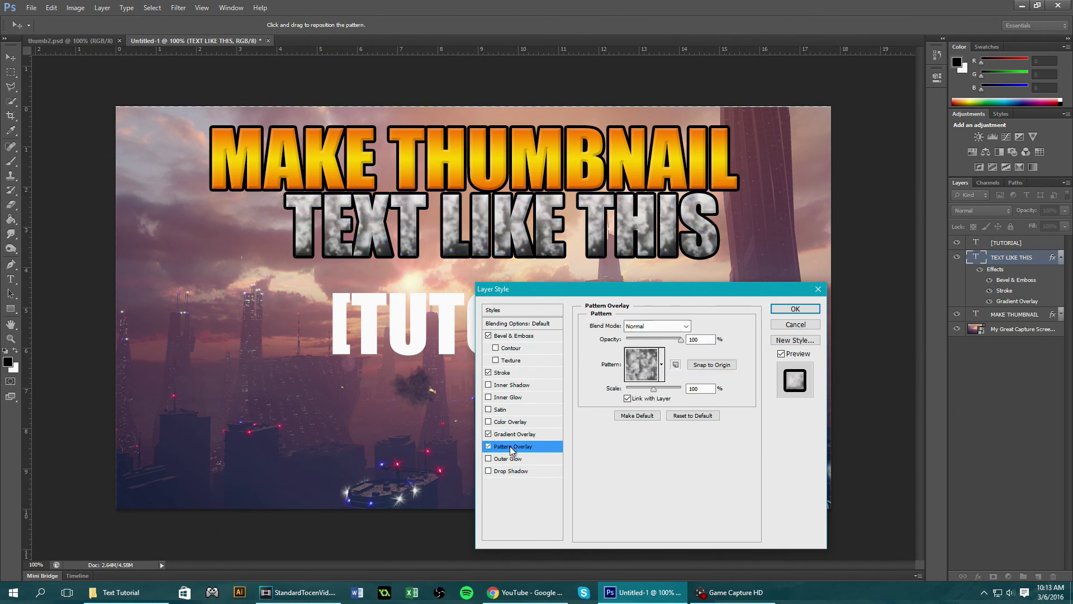
{"action": "left_click", "coordinate": [649, 328]}
{"action": "left_click", "coordinate": [637, 73]}
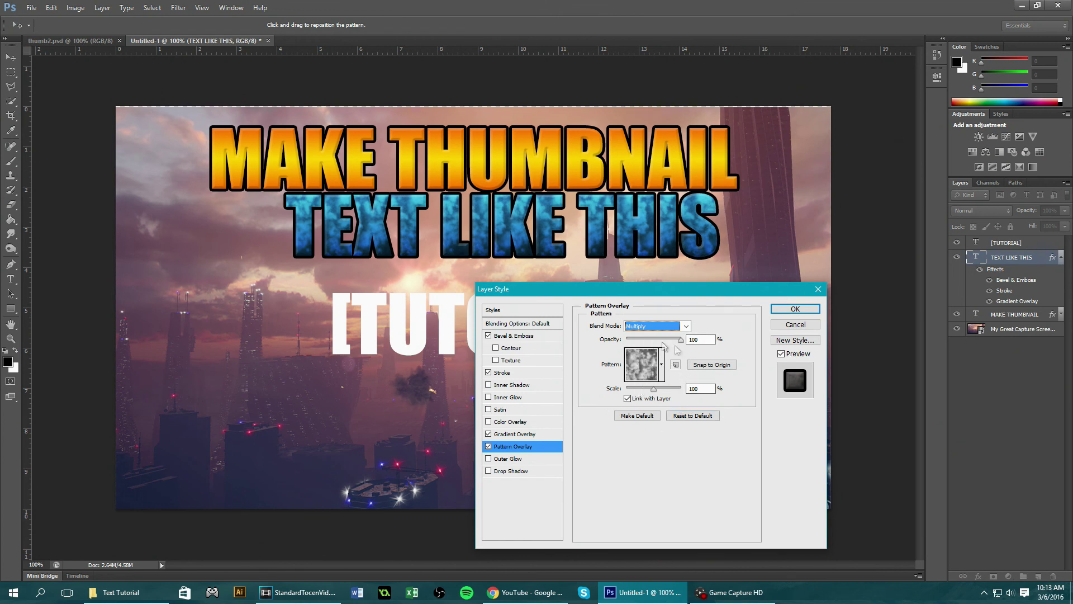
{"action": "left_click", "coordinate": [652, 326]}
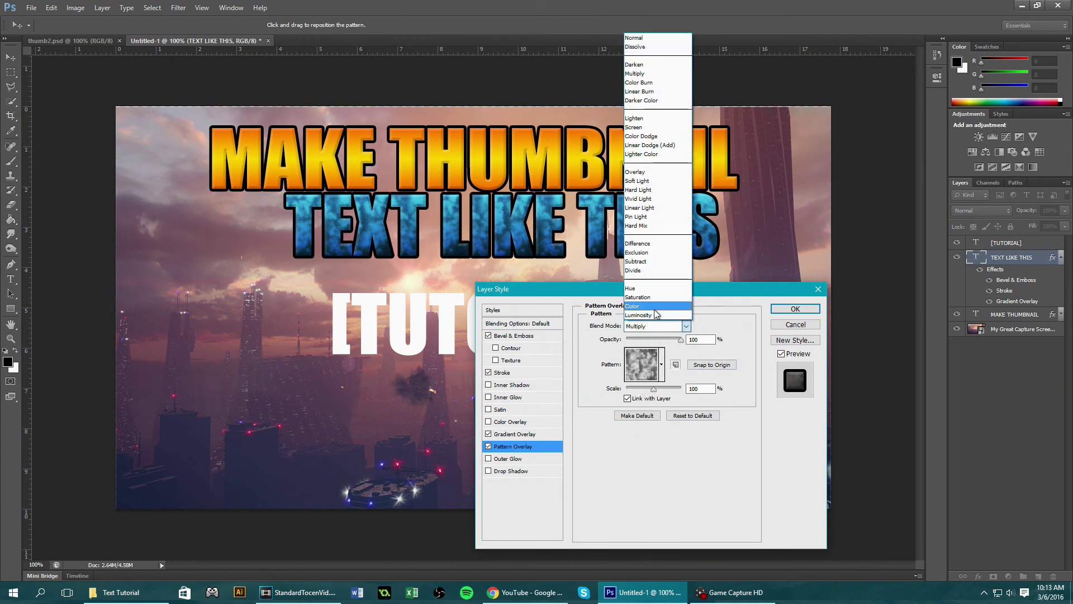
{"action": "left_click", "coordinate": [652, 328]}
{"action": "left_click", "coordinate": [652, 328]}
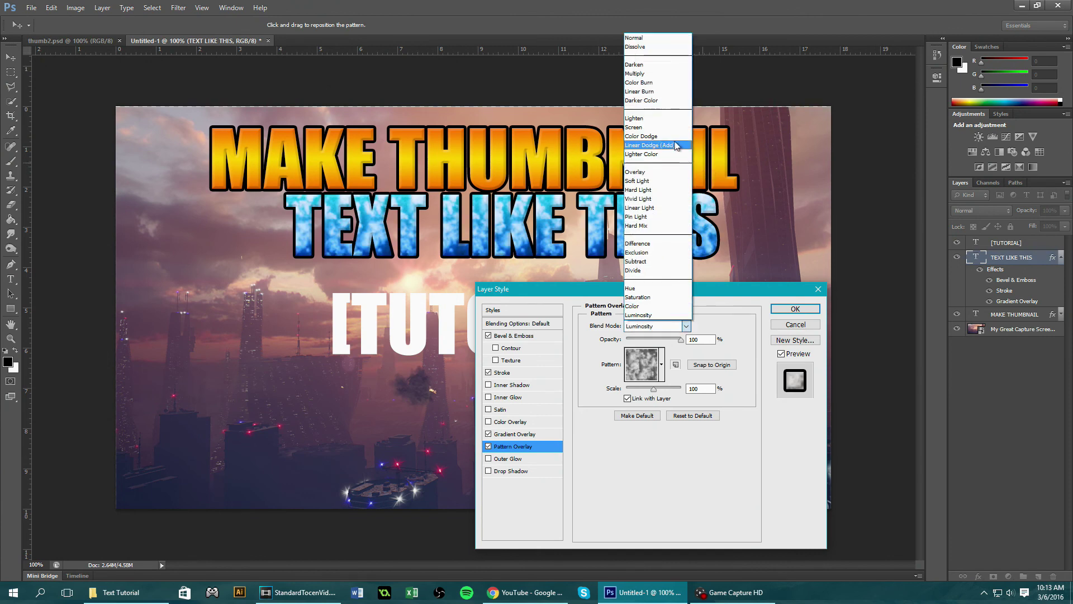
{"action": "left_click", "coordinate": [651, 73]}
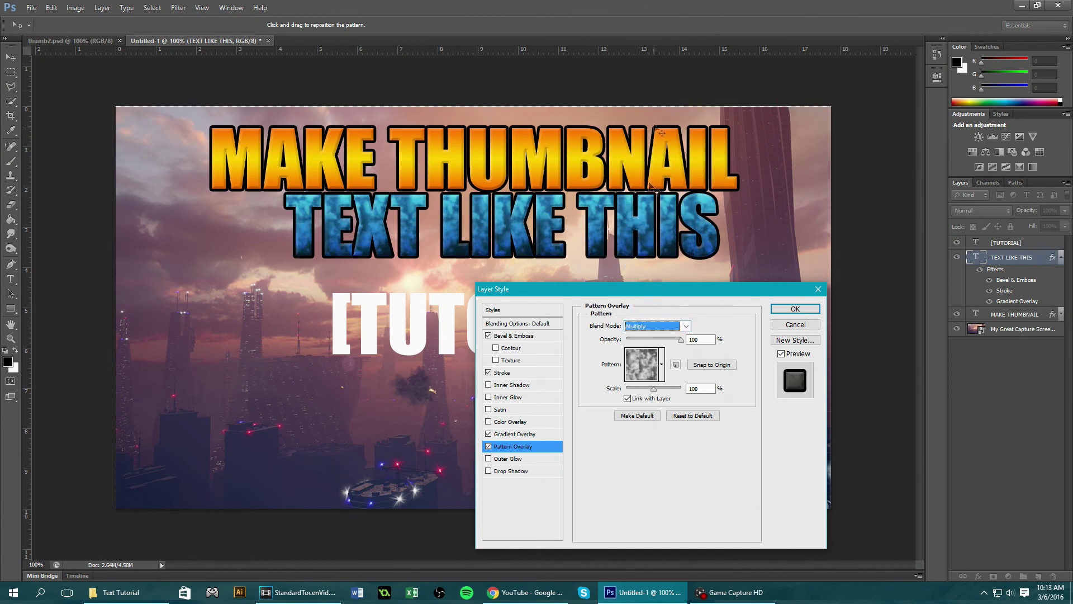
- Choose the white pattern with coarse dark speckles for the pattern overlay and apply the layer style
{"action": "left_click", "coordinate": [644, 371]}
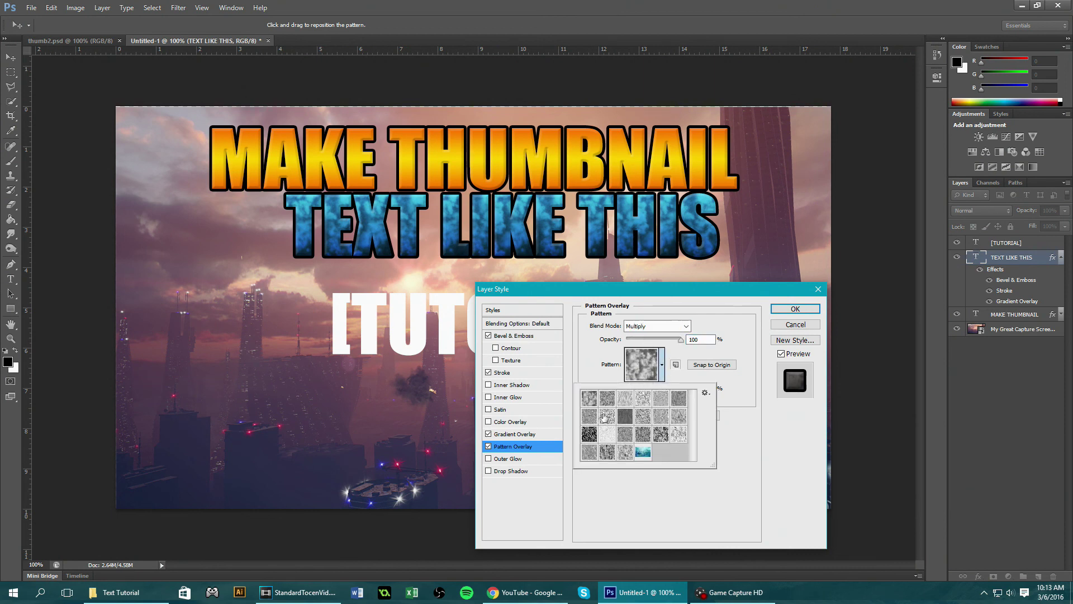
{"action": "left_click", "coordinate": [680, 434]}
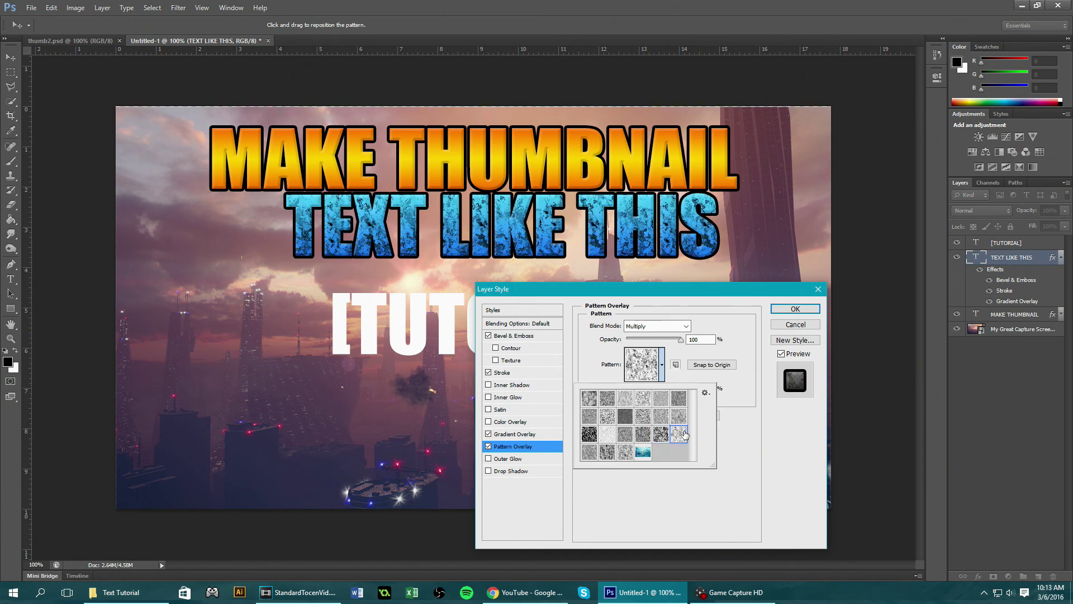
{"action": "left_click", "coordinate": [733, 445]}
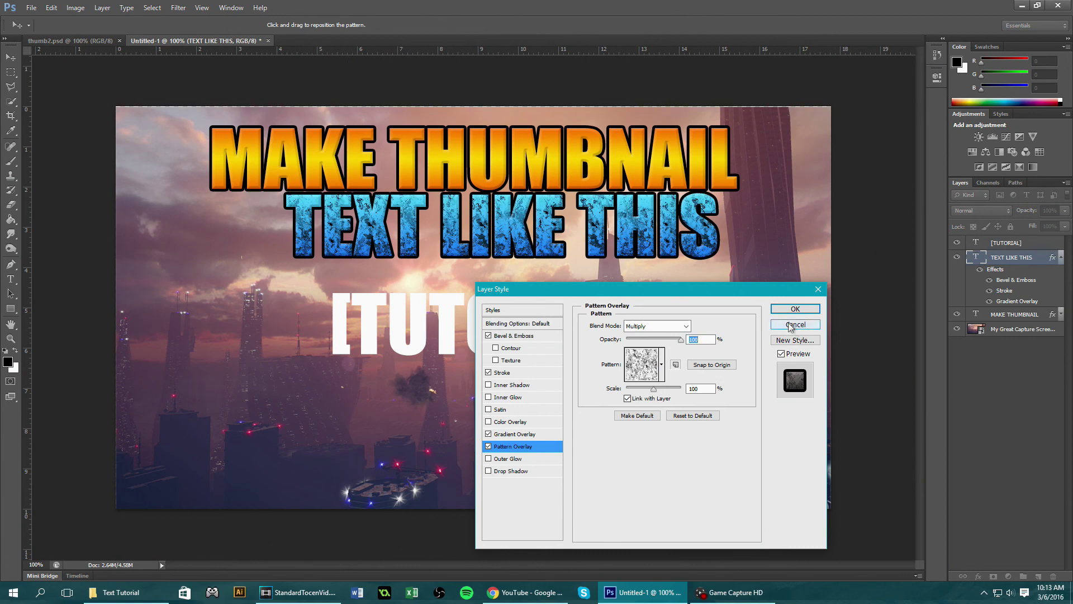
{"action": "left_click", "coordinate": [796, 310]}
- Open ice_texture_for_oss_funfair_by_honey_stock.jpg from the Text Tutorial folder in Video Projects with Photoshop
{"action": "key", "text": "super+d"}
{"action": "double_click", "coordinate": [1040, 84]}
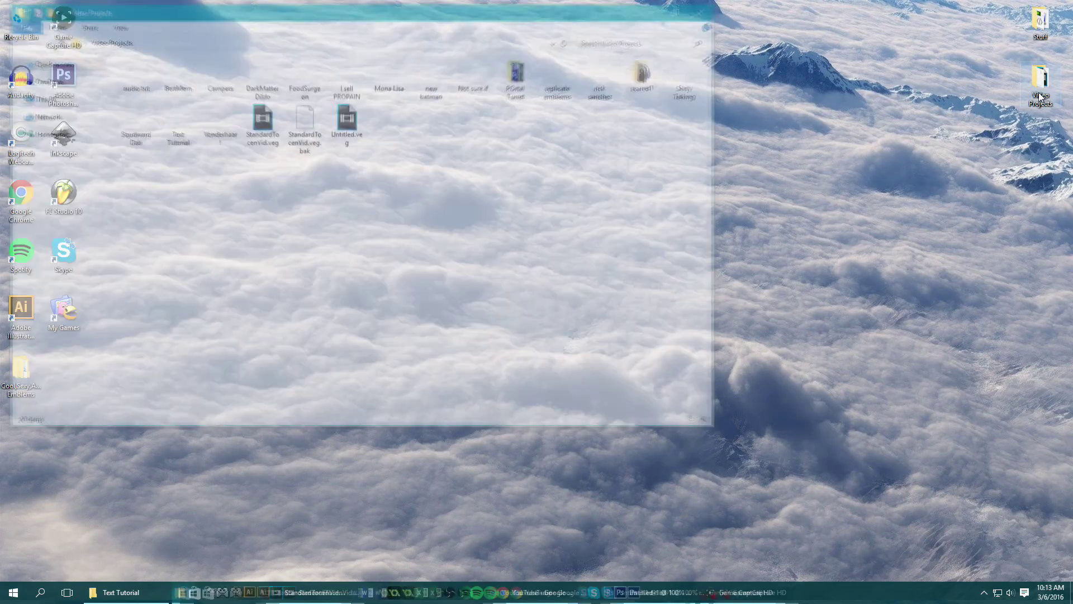
{"action": "double_click", "coordinate": [176, 124]}
{"action": "right_click", "coordinate": [445, 82]}
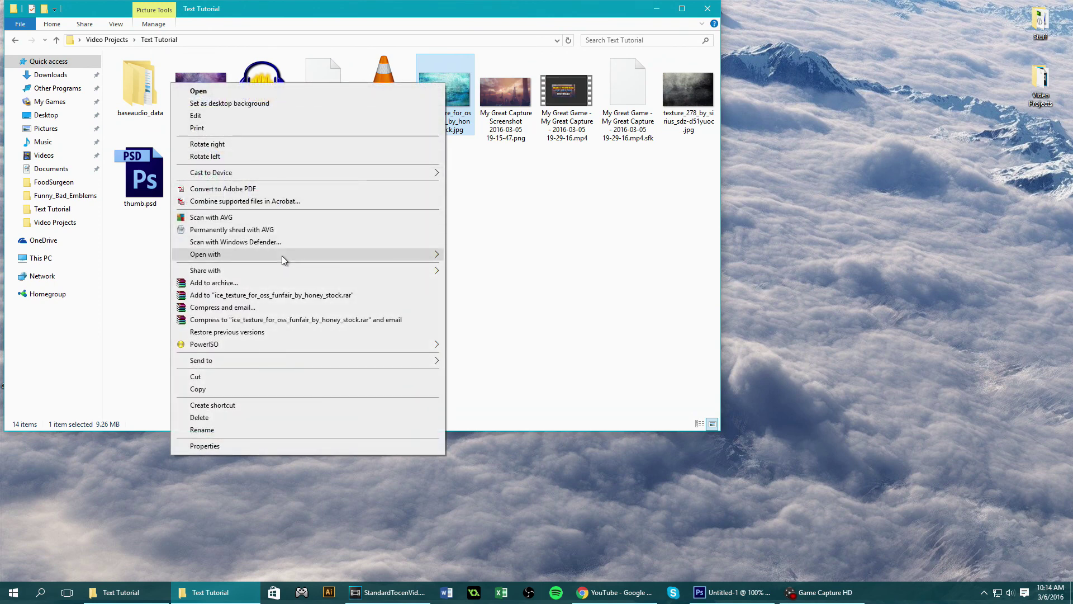
{"action": "mouse_move", "coordinate": [282, 256]}
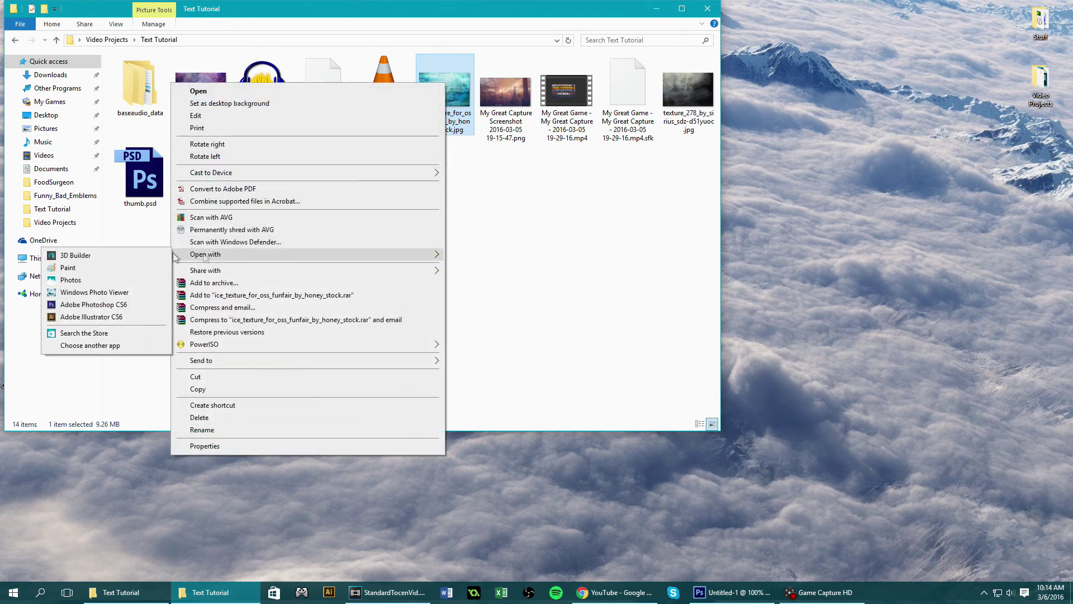
{"action": "left_click", "coordinate": [108, 317]}
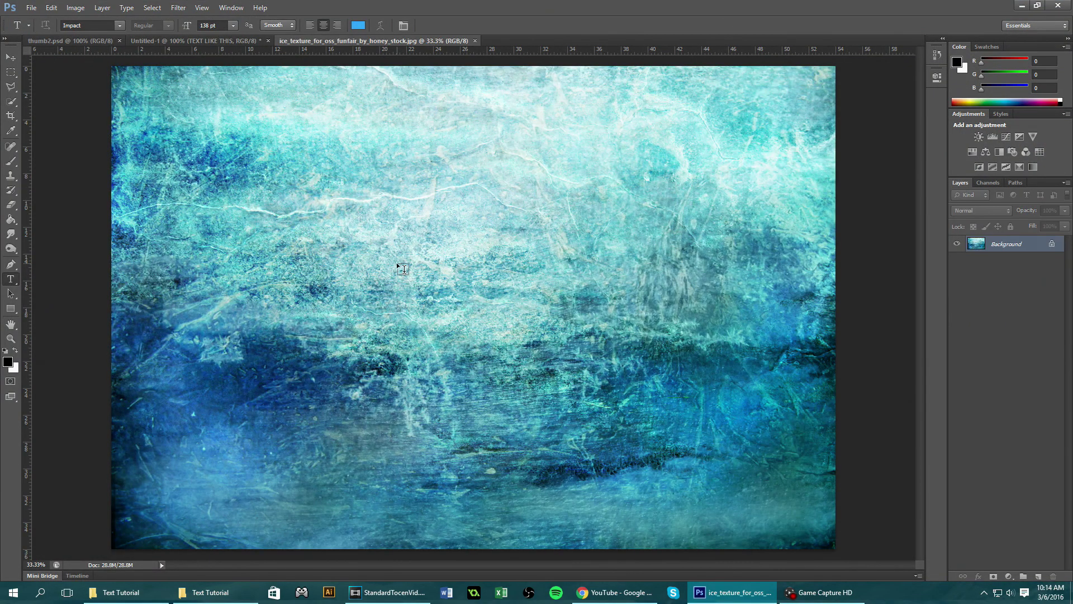
- Define the ice texture image as a pattern named ICEEEEEEEEE and close the image
{"action": "left_click", "coordinate": [52, 8]}
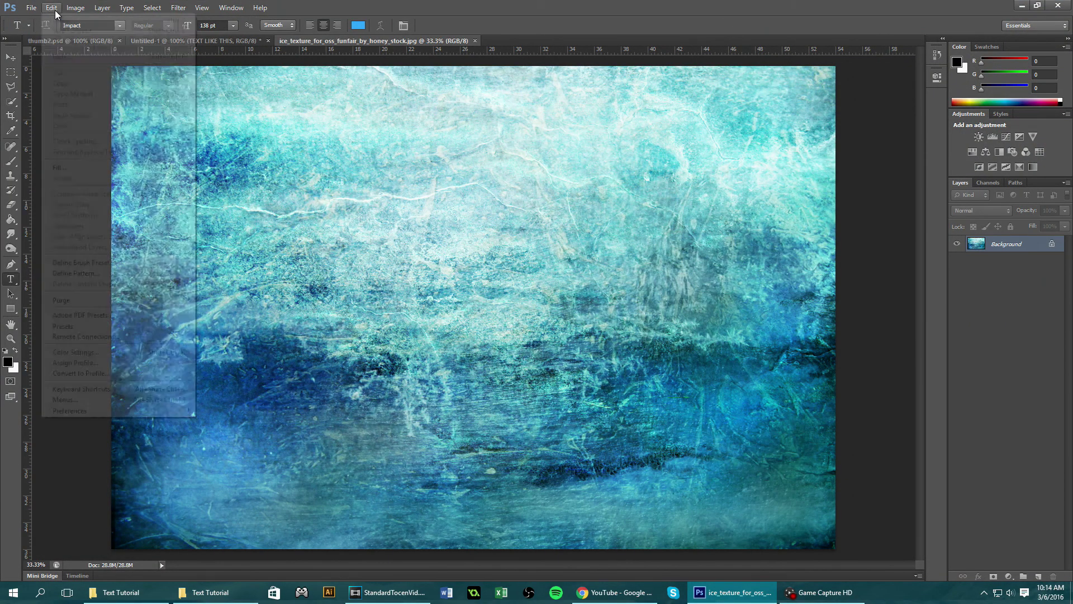
{"action": "left_click", "coordinate": [76, 273]}
{"action": "type", "text": "ICEEEEEEEEE"}
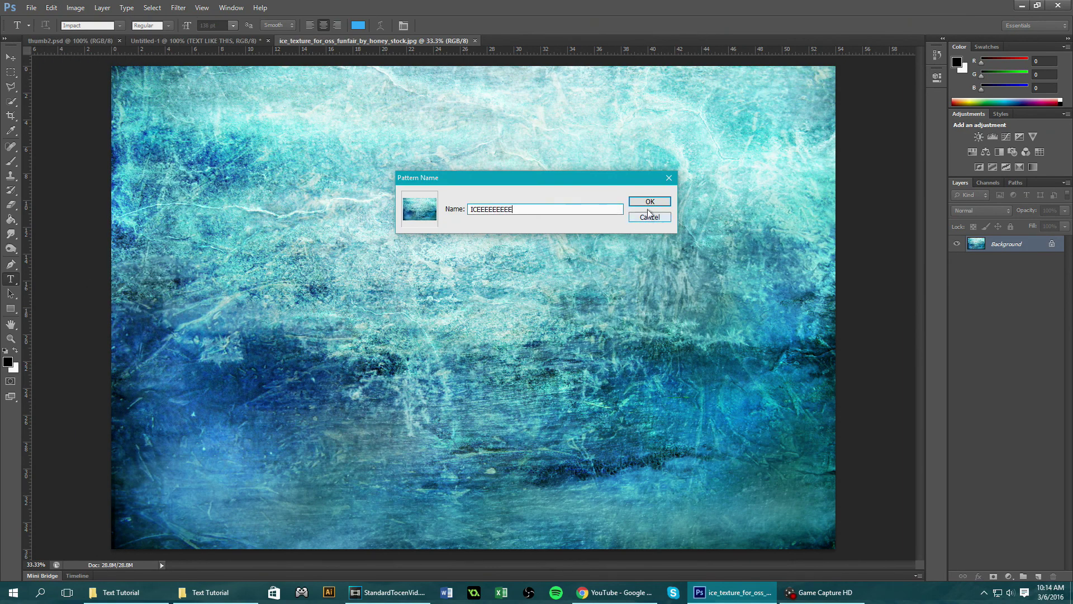
{"action": "left_click", "coordinate": [649, 203]}
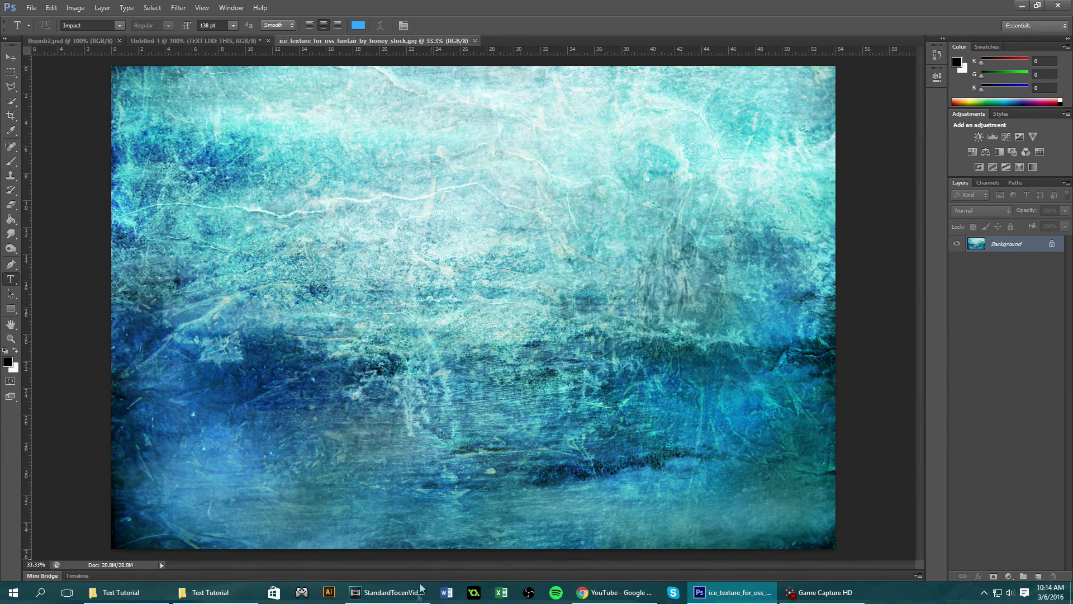
{"action": "left_click", "coordinate": [476, 40]}
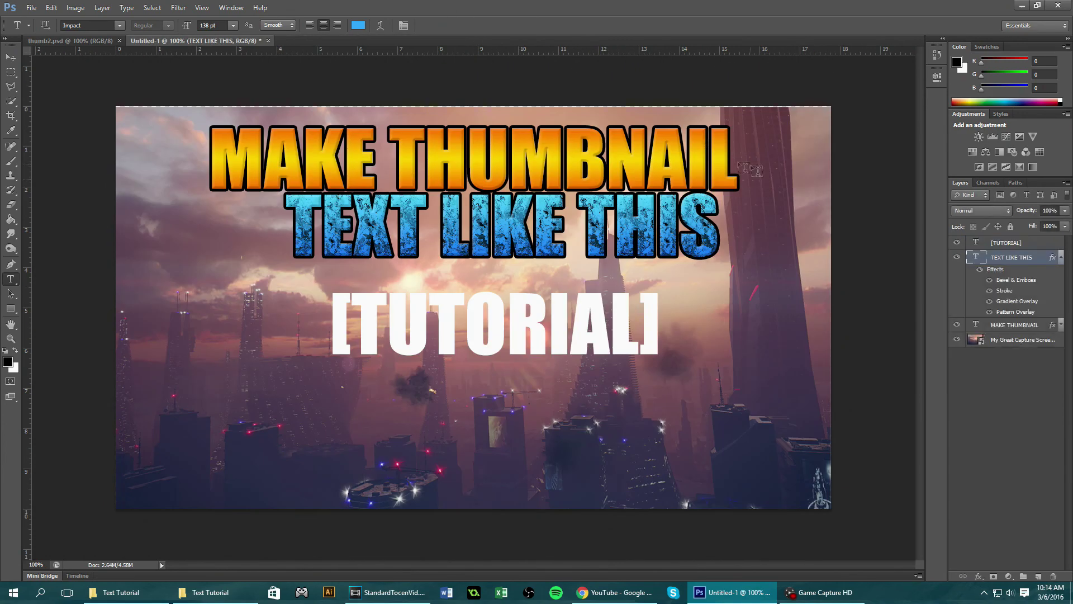
- Switch the "TEXT LIKE THIS" pattern overlay to the new ice pattern, scaled down to a few percent and repositioned within the letters
{"action": "right_click", "coordinate": [1017, 260]}
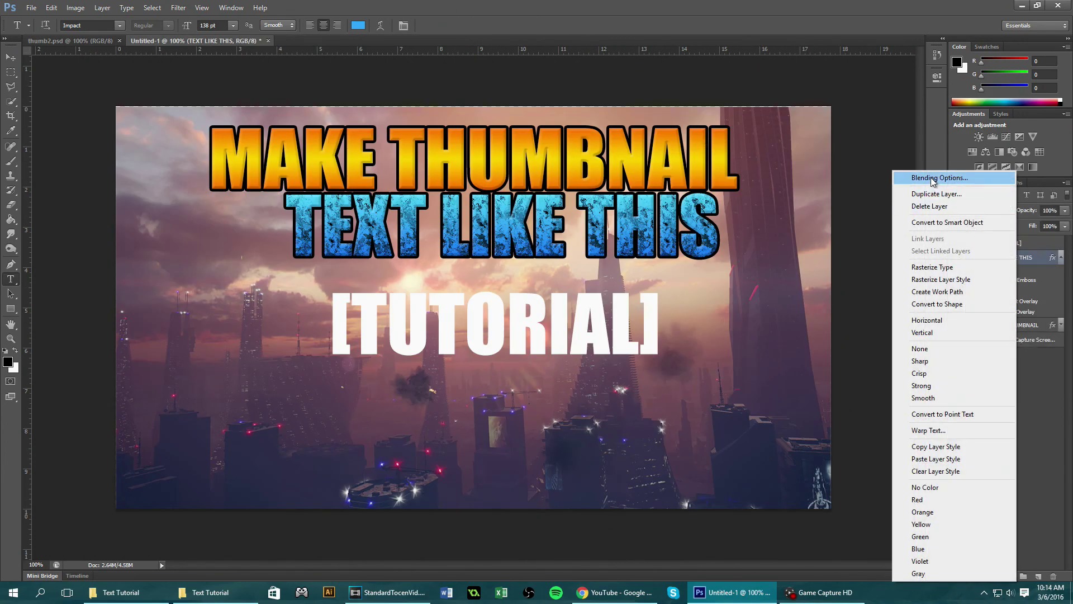
{"action": "left_click", "coordinate": [931, 177]}
{"action": "left_click", "coordinate": [513, 446]}
{"action": "left_click", "coordinate": [644, 376]}
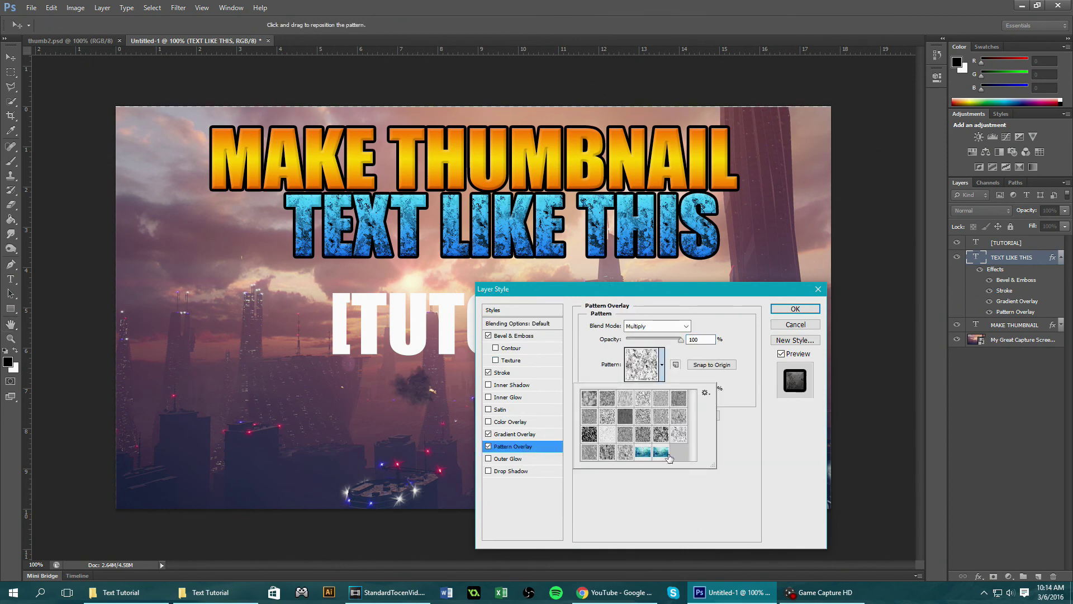
{"action": "left_click", "coordinate": [661, 452]}
{"action": "left_click", "coordinate": [720, 432]}
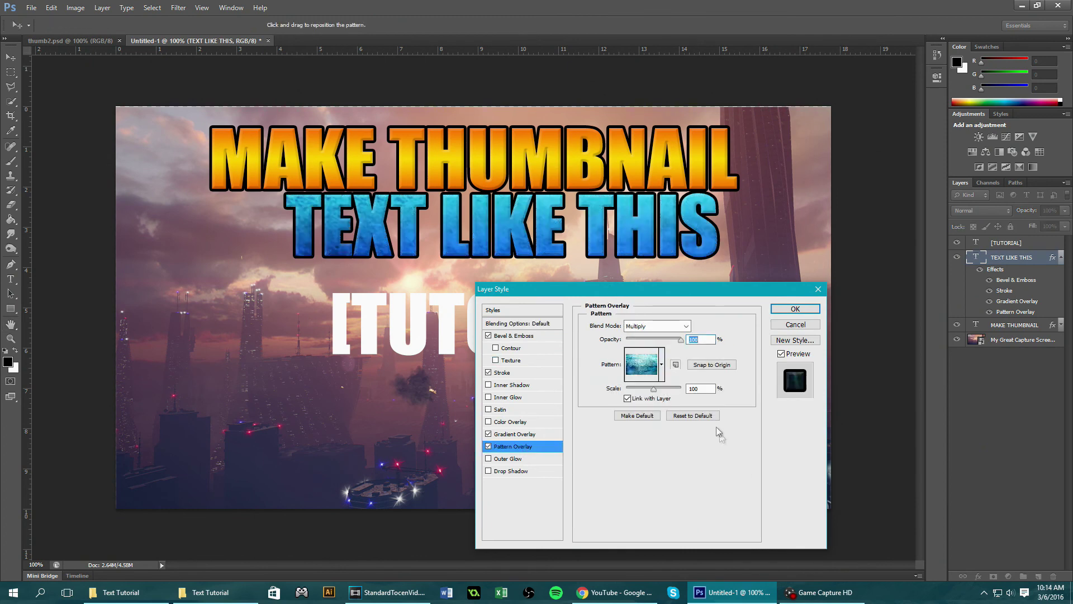
{"action": "left_click_drag", "start_coordinate": [654, 391], "coordinate": [627, 392]}
{"action": "left_click_drag", "start_coordinate": [492, 239], "coordinate": [466, 239]}
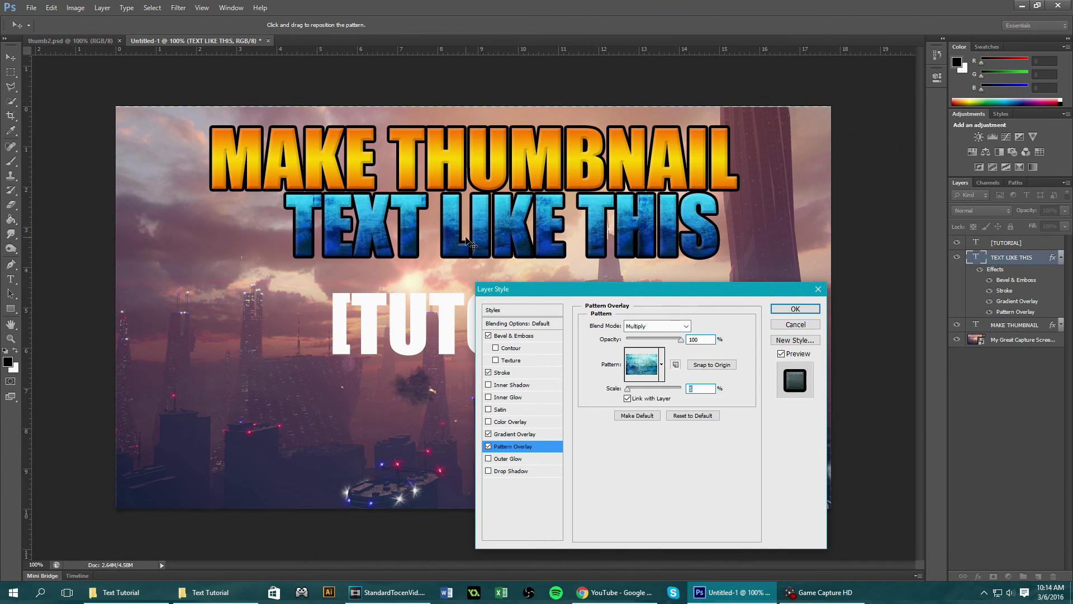
{"action": "left_click", "coordinate": [651, 374]}
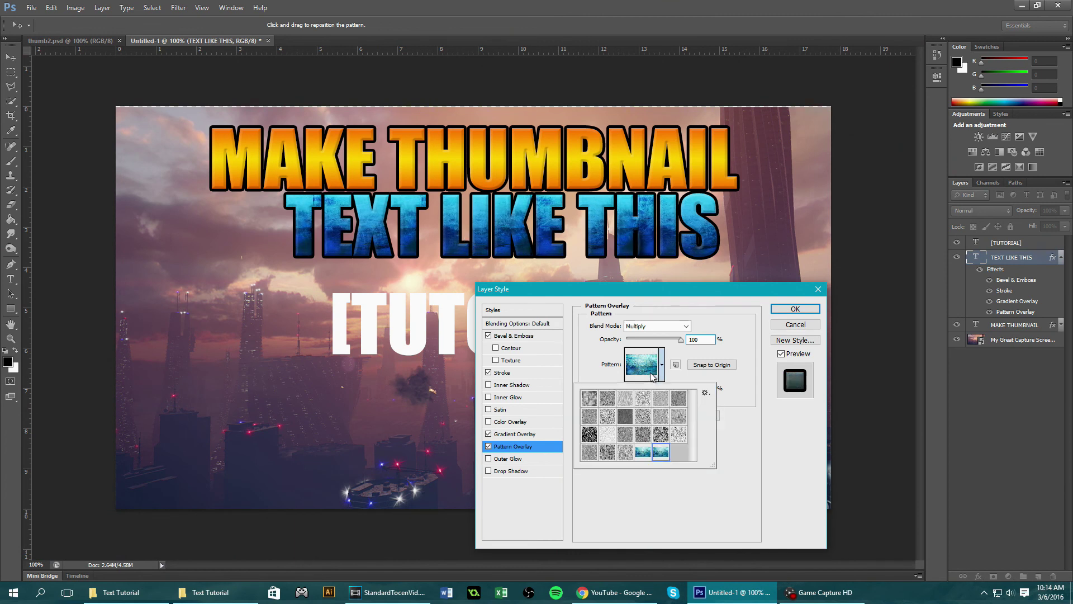
{"action": "left_click", "coordinate": [705, 393]}
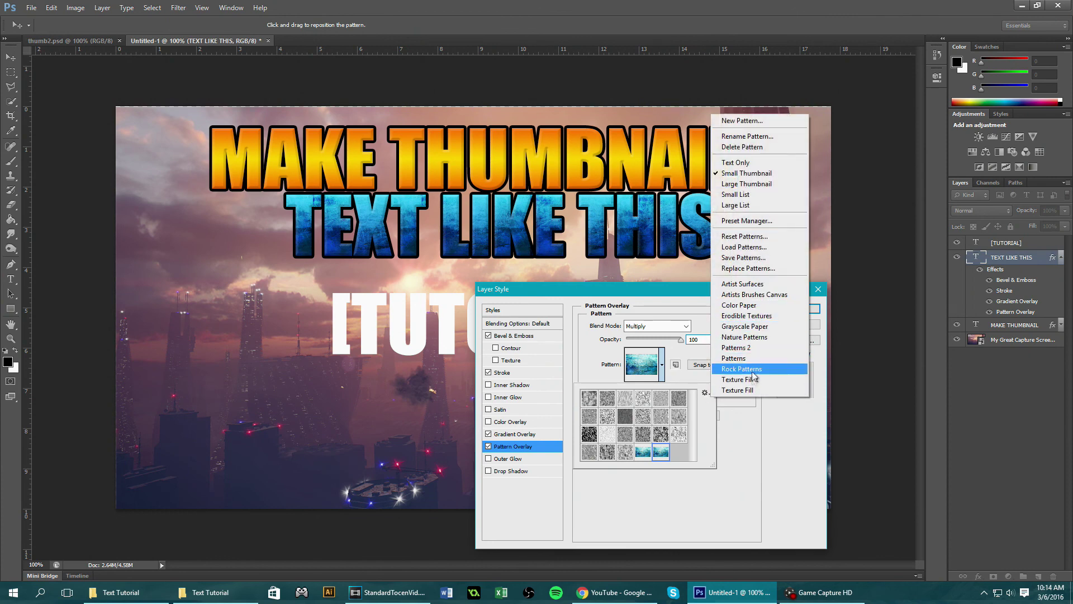
{"action": "left_click", "coordinate": [746, 454]}
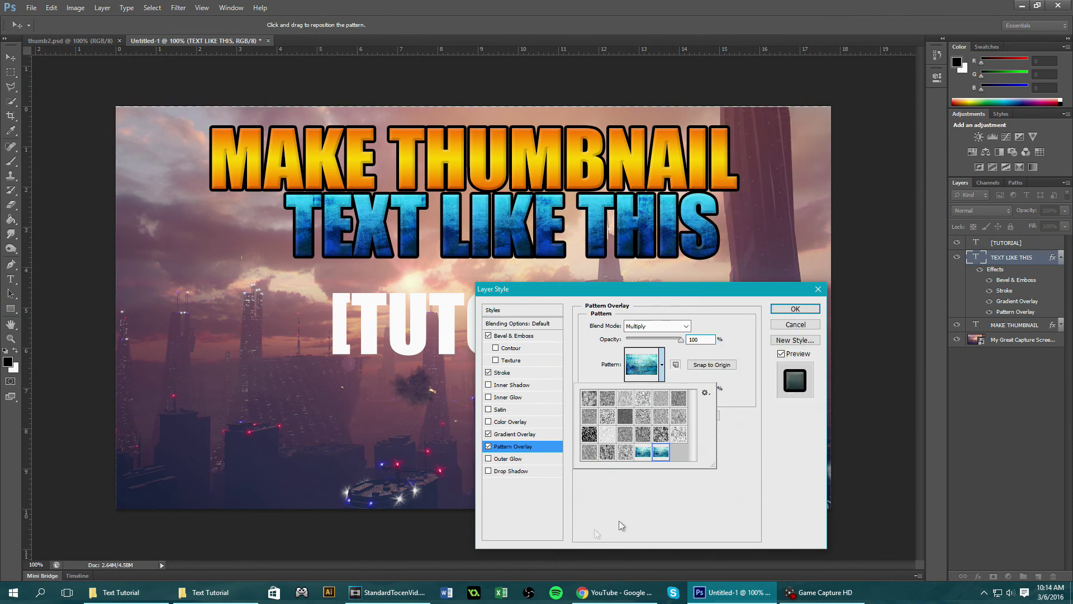
{"action": "left_click", "coordinate": [682, 508]}
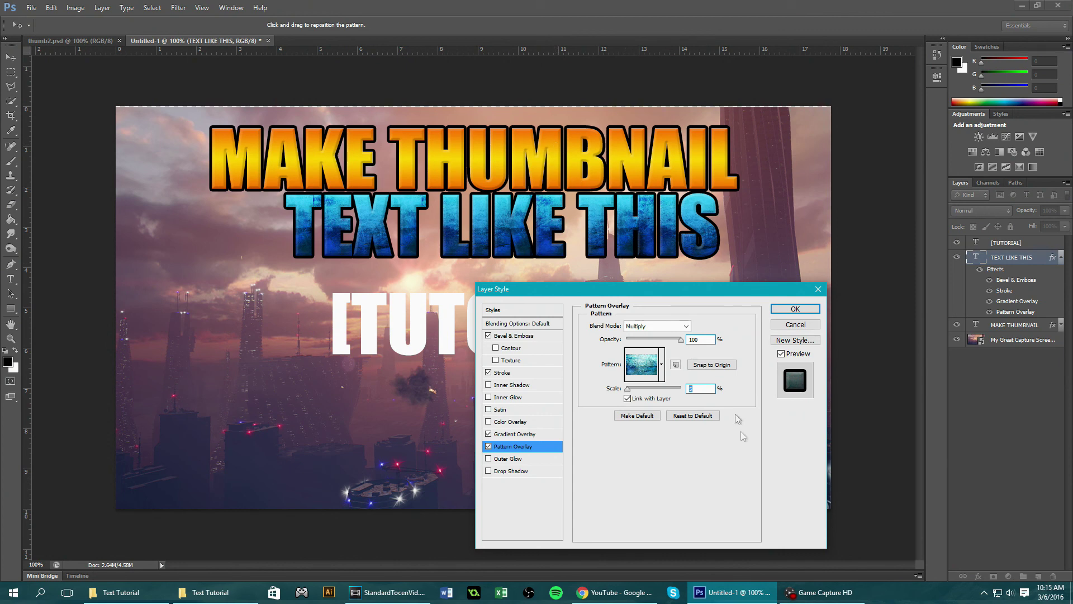
- Apply the layer style to the "TEXT LIKE THIS" layer and collapse its effects list
{"action": "left_click_drag", "start_coordinate": [660, 287], "coordinate": [647, 282]}
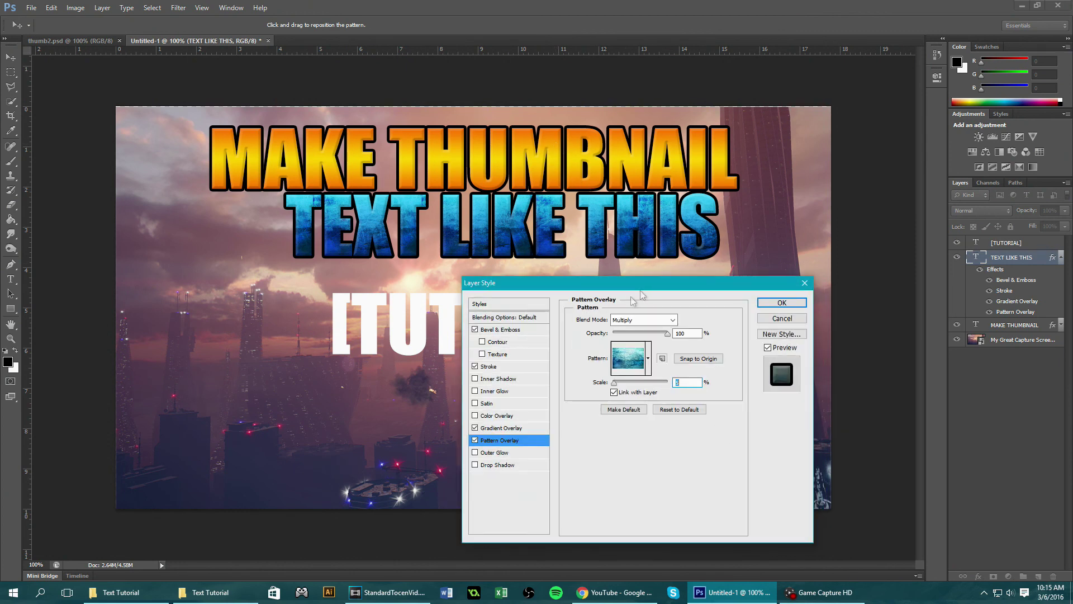
{"action": "left_click", "coordinate": [776, 304]}
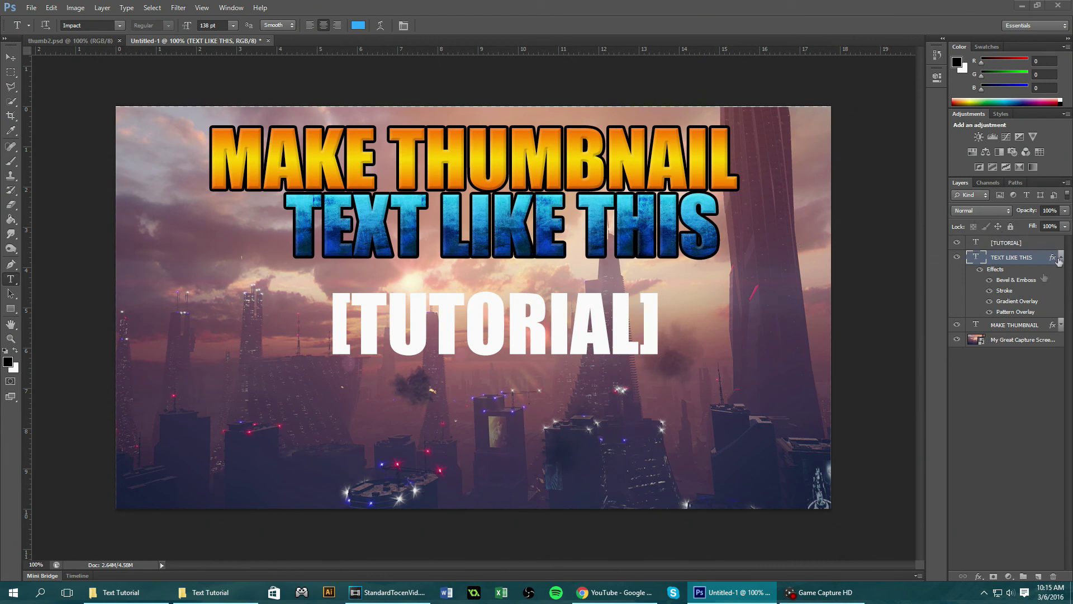
{"action": "left_click", "coordinate": [1061, 258]}
- Warp the "MAKE THUMBNAIL" text with the Arc style and a horizontal bend of 5%
{"action": "left_click", "coordinate": [1018, 272]}
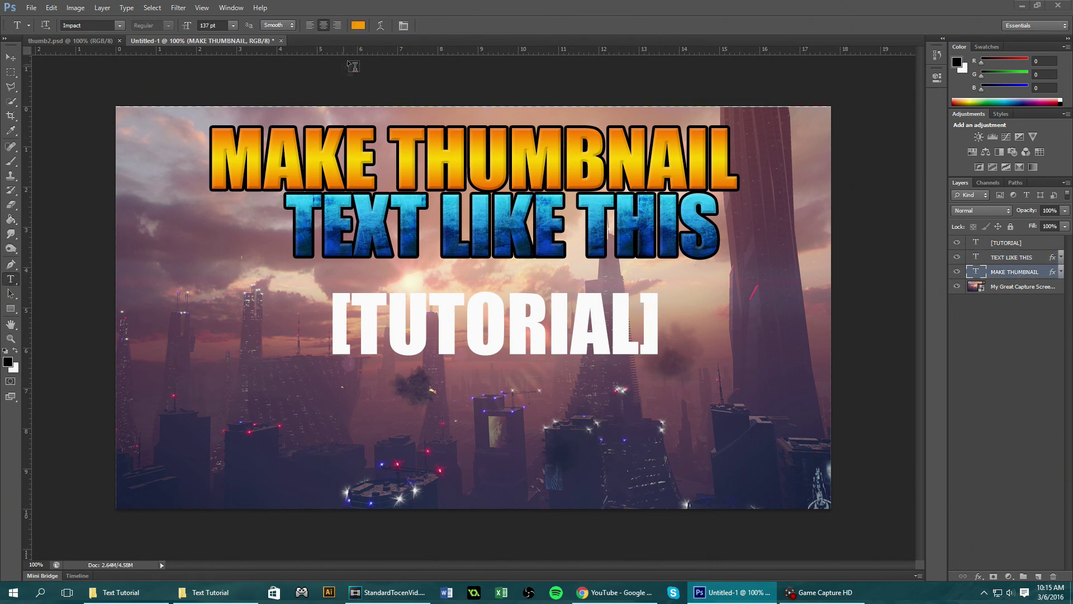
{"action": "left_click", "coordinate": [380, 26]}
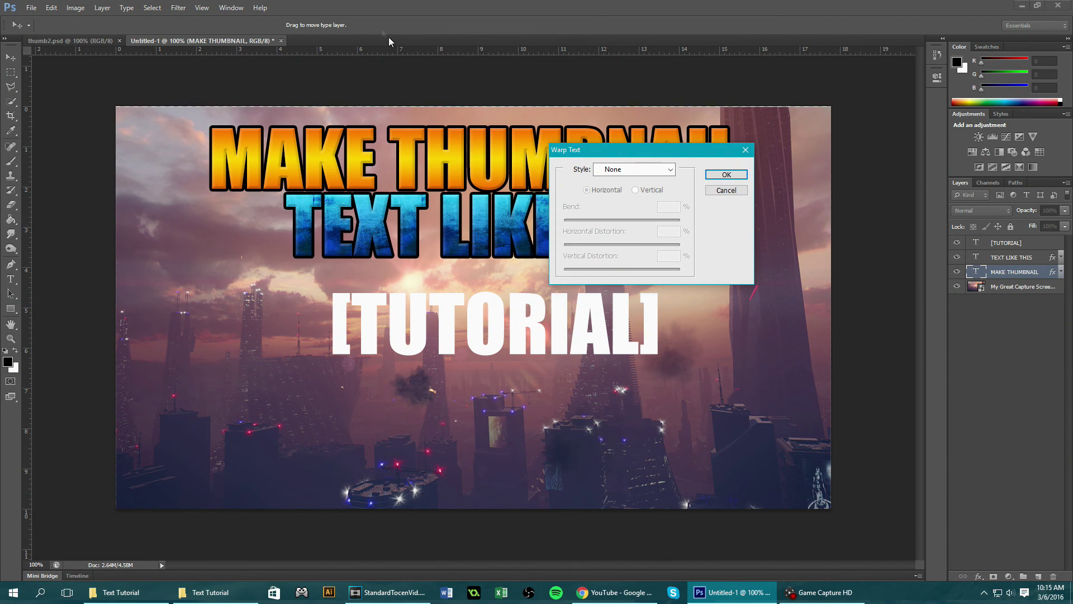
{"action": "left_click", "coordinate": [619, 174]}
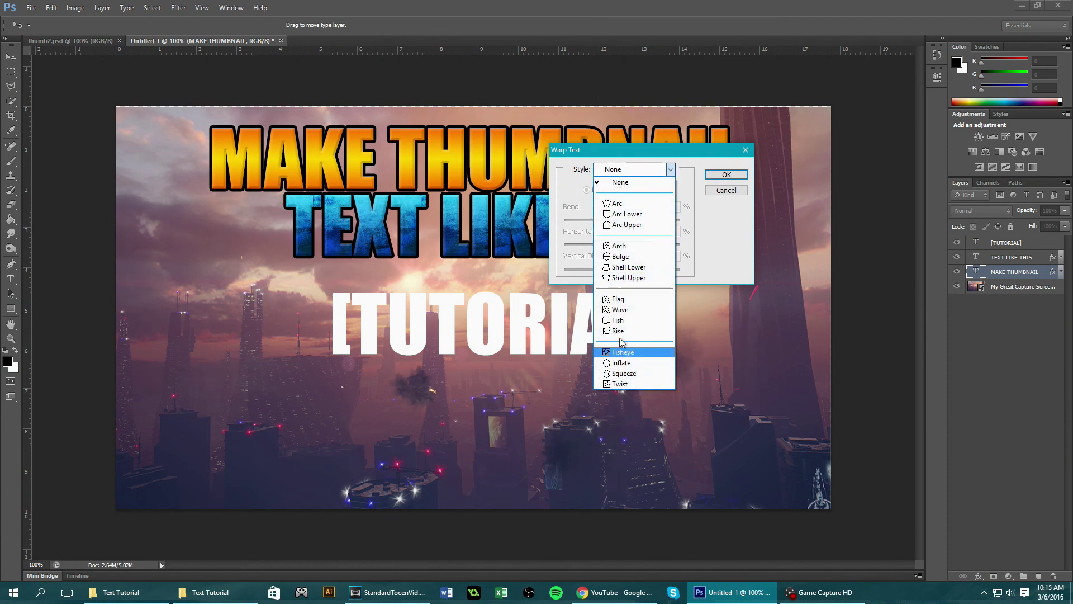
{"action": "left_click", "coordinate": [632, 204]}
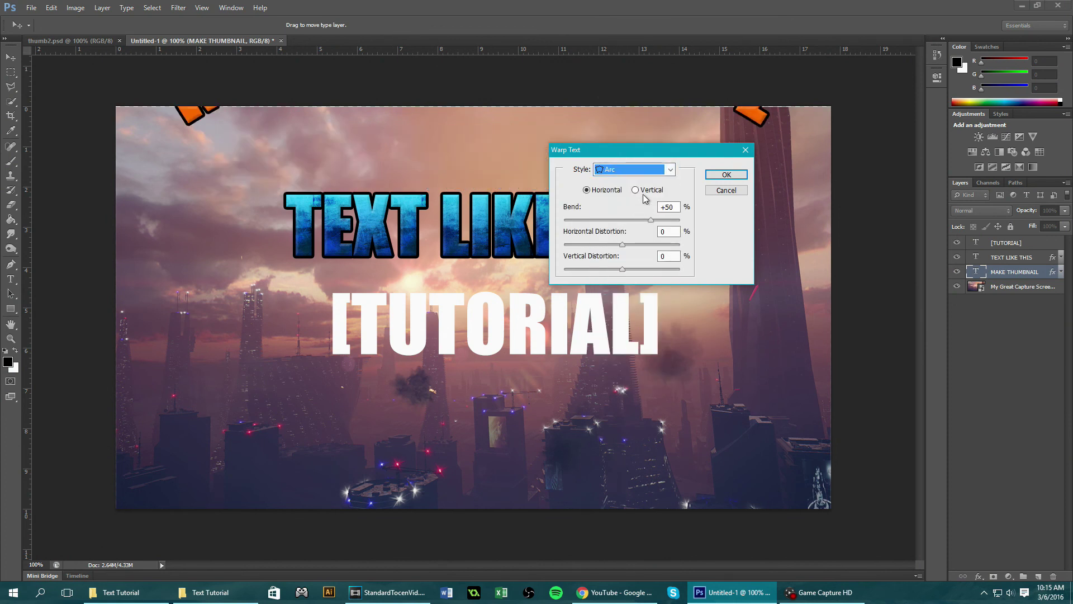
{"action": "mouse_move", "coordinate": [650, 220]}
{"action": "left_mouse_down"}
{"action": "mouse_move", "coordinate": [602, 221]}
{"action": "mouse_move", "coordinate": [633, 221]}
{"action": "left_mouse_up"}
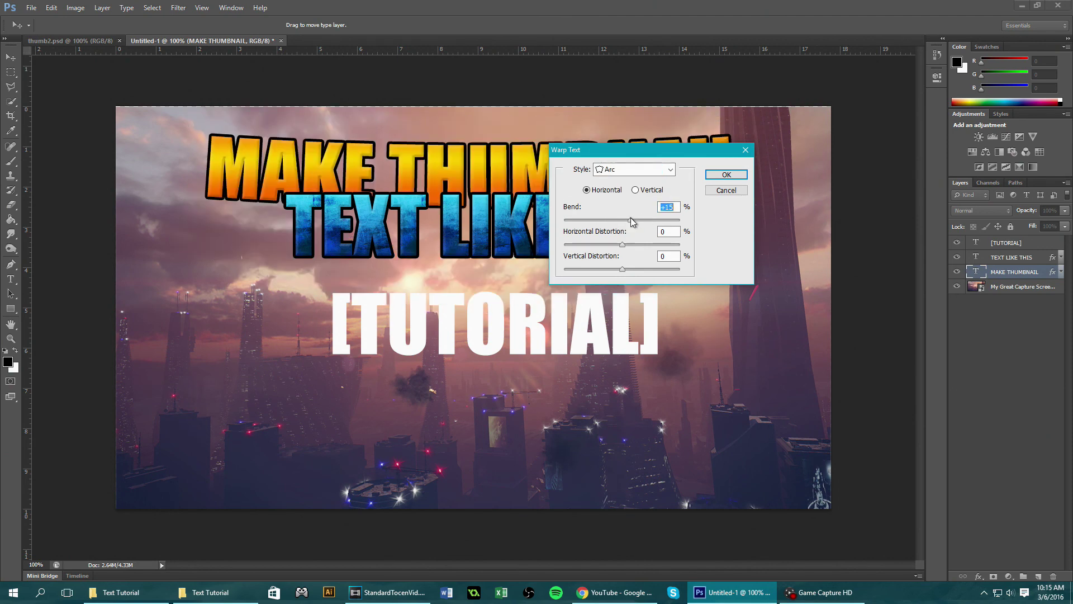
{"action": "mouse_move", "coordinate": [626, 242]}
{"action": "left_mouse_down"}
{"action": "mouse_move", "coordinate": [582, 246]}
{"action": "mouse_move", "coordinate": [649, 246]}
{"action": "mouse_move", "coordinate": [624, 246]}
{"action": "left_mouse_up"}
{"action": "double_click", "coordinate": [665, 207]}
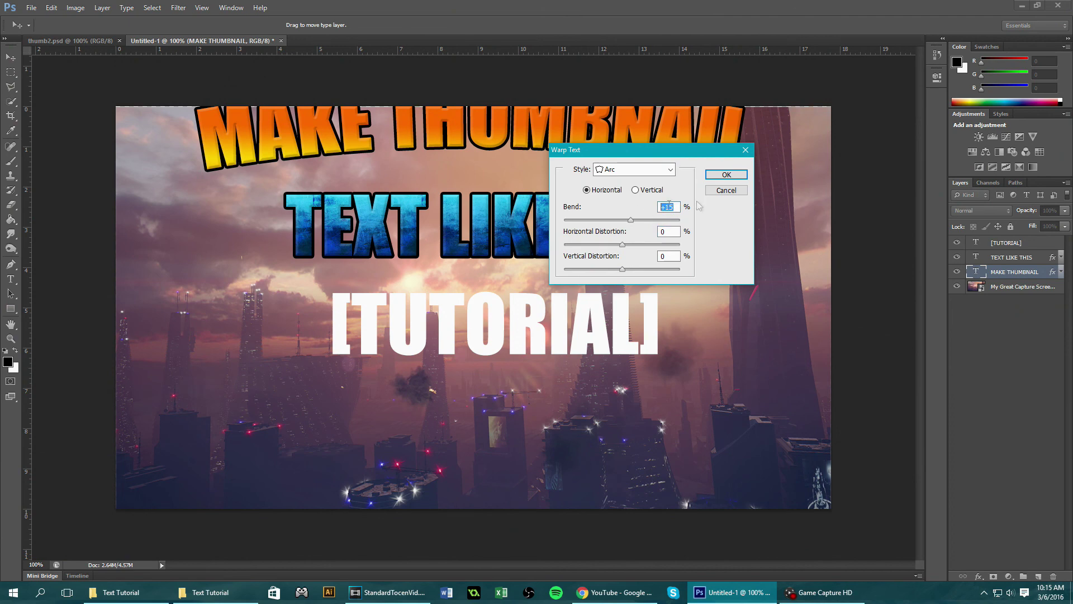
{"action": "type", "text": "5"}
{"action": "left_click", "coordinate": [733, 176]}
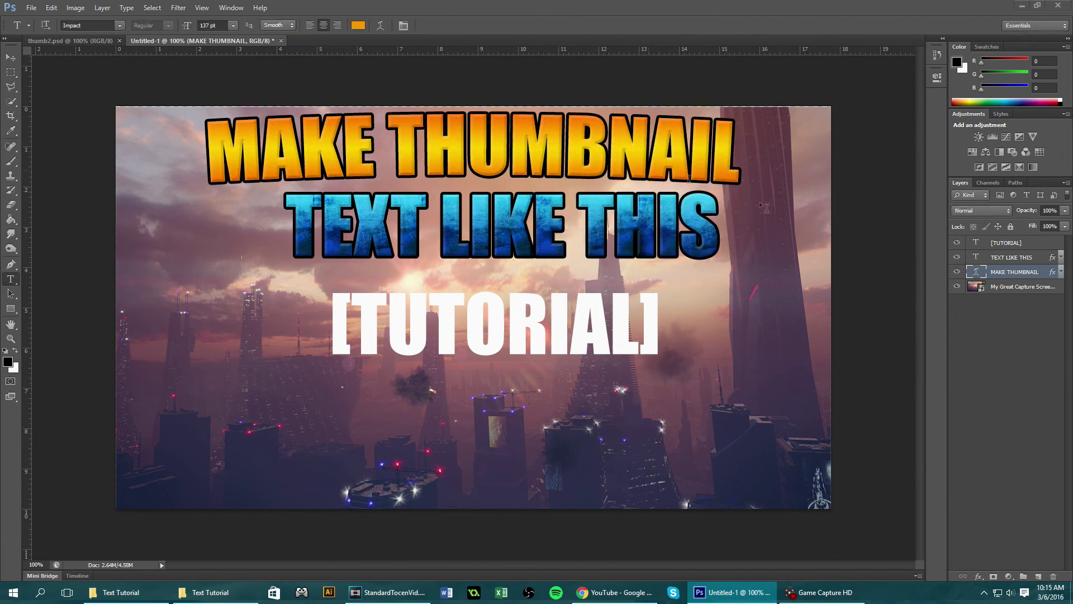
- Apply an Arc text warp with a 5% horizontal bend to the "TEXT LIKE THIS" layer
{"action": "left_click", "coordinate": [1016, 257]}
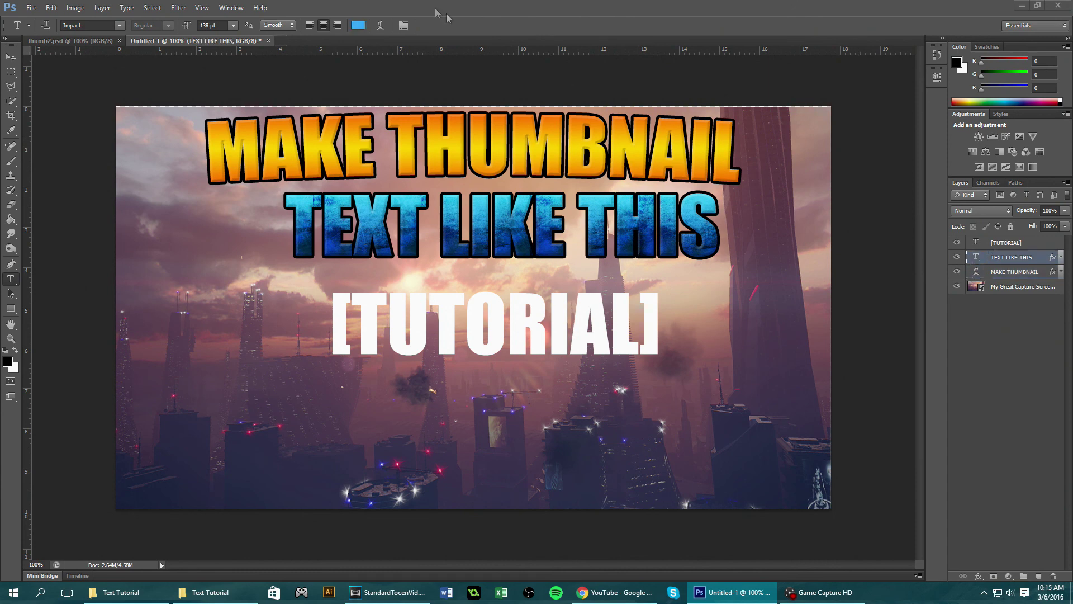
{"action": "left_click", "coordinate": [381, 27]}
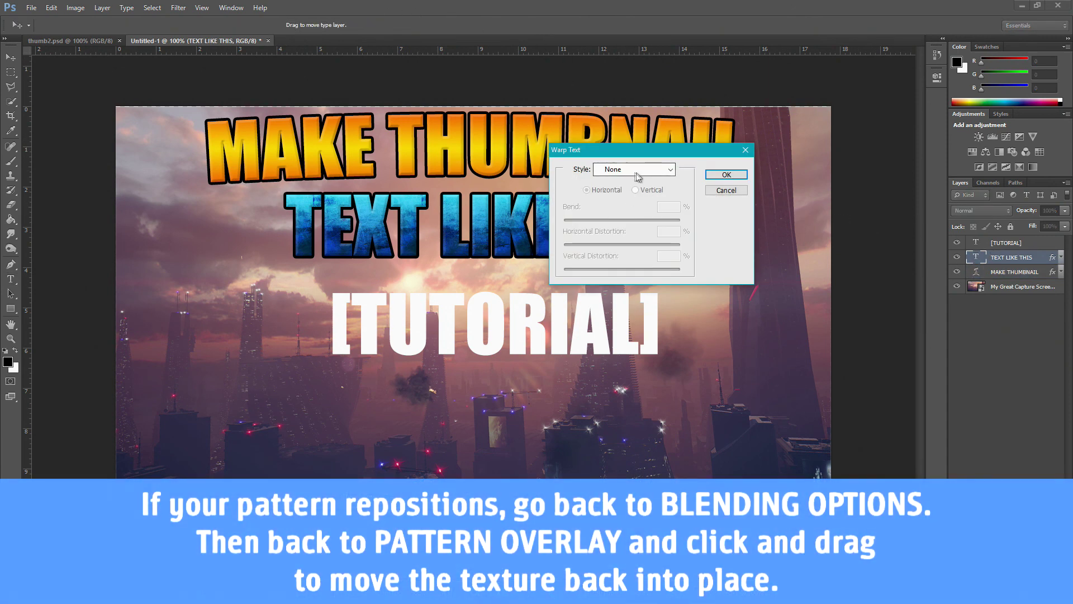
{"action": "left_click", "coordinate": [634, 169]}
{"action": "left_click", "coordinate": [655, 208]}
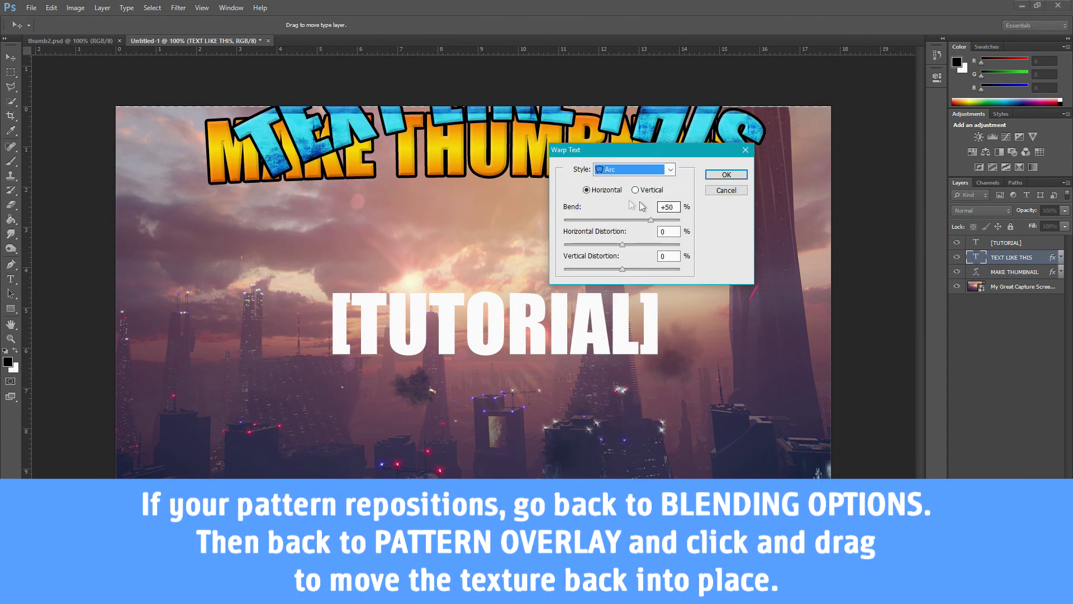
{"action": "key", "text": "Tab"}
{"action": "type", "text": "0"}
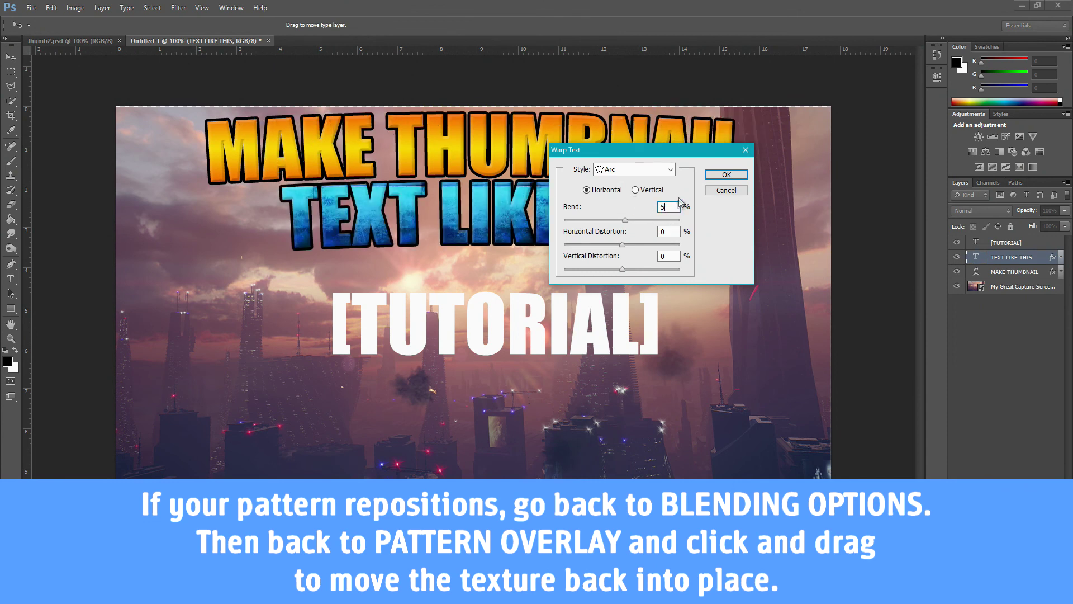
{"action": "left_click", "coordinate": [727, 174]}
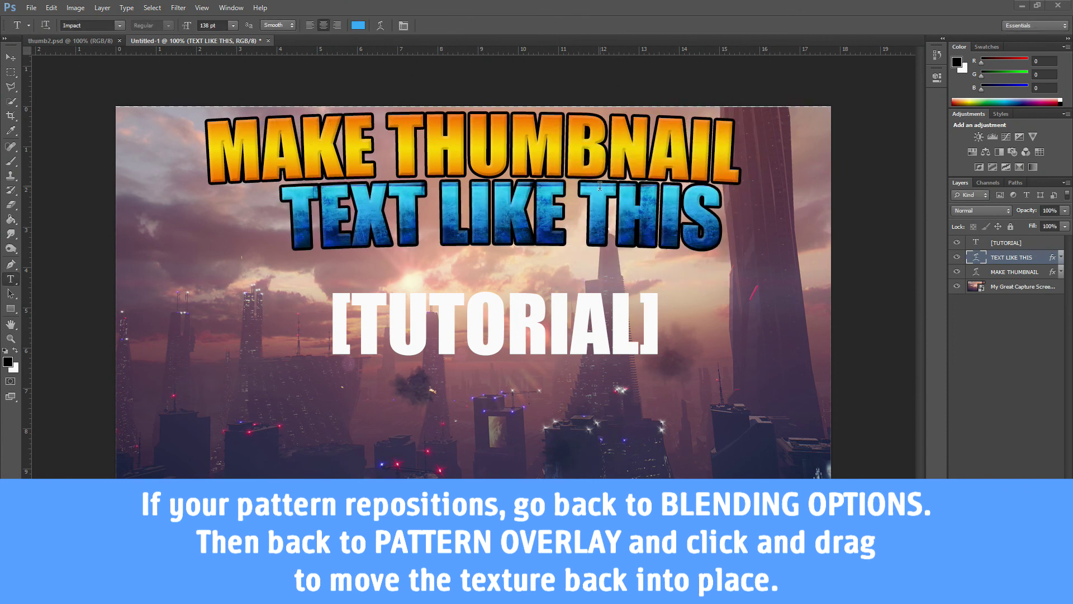
- Reposition the ice pattern overlay within the warped "TEXT LIKE THIS" letters and apply the layer style
{"action": "right_click", "coordinate": [1006, 259]}
{"action": "left_click", "coordinate": [938, 177]}
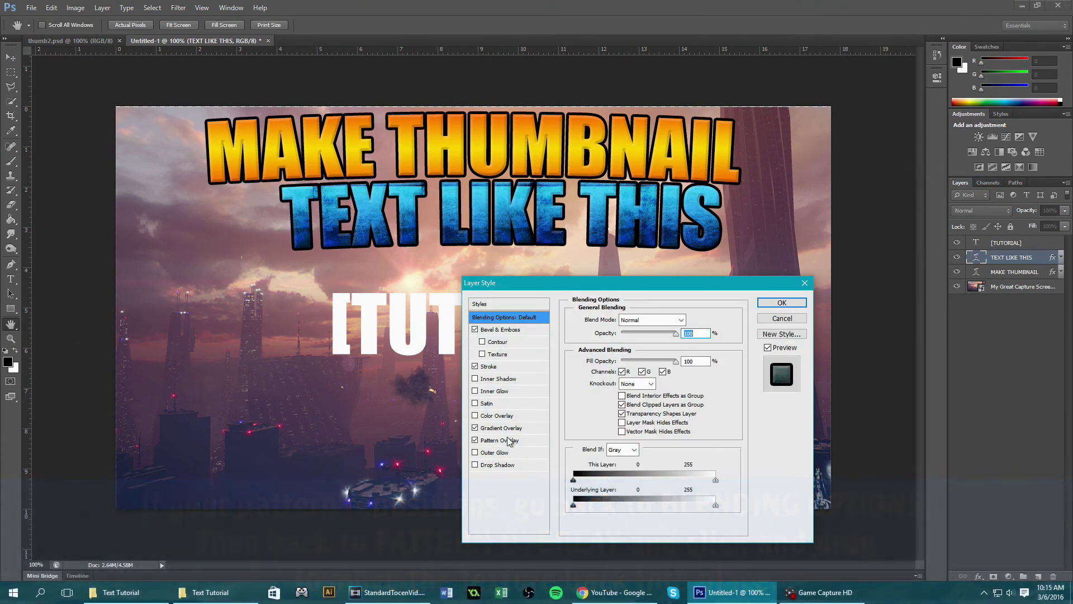
{"action": "left_click", "coordinate": [506, 440]}
{"action": "left_click_drag", "start_coordinate": [643, 290], "coordinate": [715, 297]}
{"action": "left_click_drag", "start_coordinate": [564, 216], "coordinate": [559, 201]}
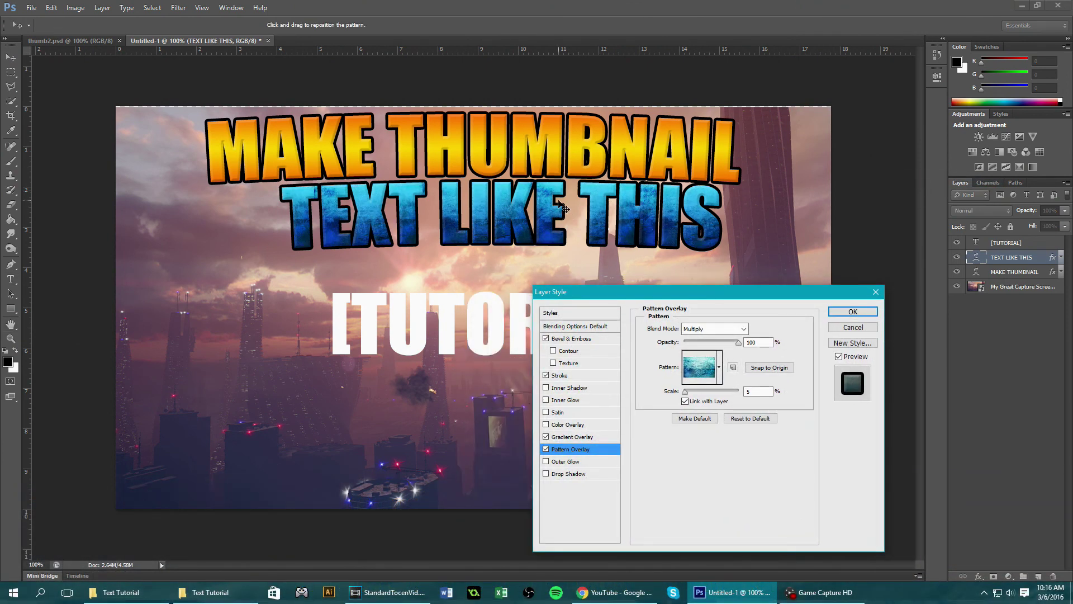
{"action": "left_click", "coordinate": [845, 313]}
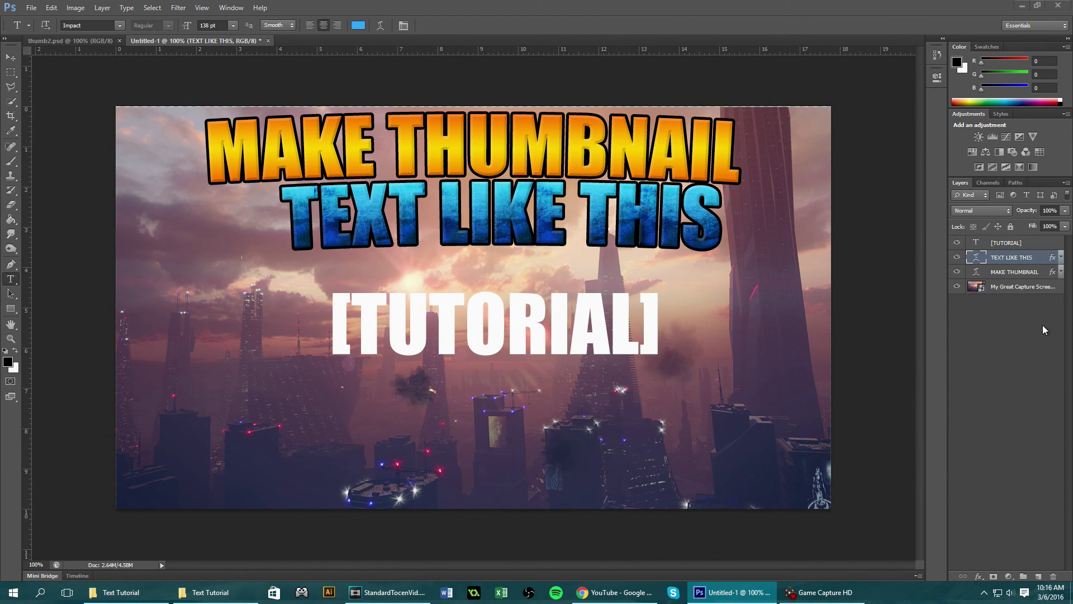
- Duplicate the "MAKE THUMBNAIL" layer under the default copy name and hide the copy
{"action": "right_click", "coordinate": [1008, 276]}
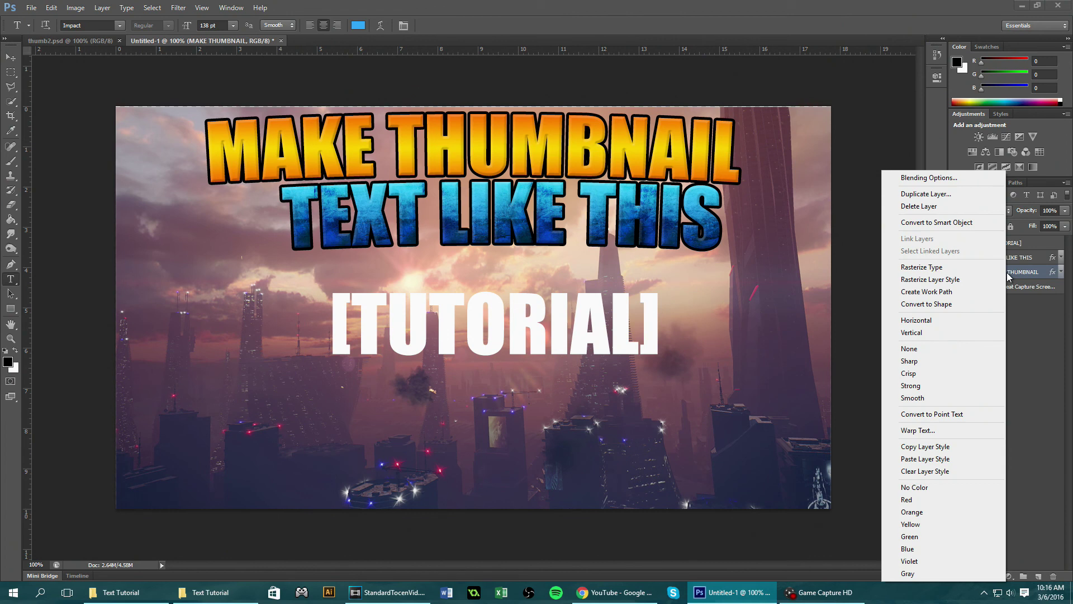
{"action": "left_click", "coordinate": [942, 196]}
{"action": "left_click", "coordinate": [633, 183]}
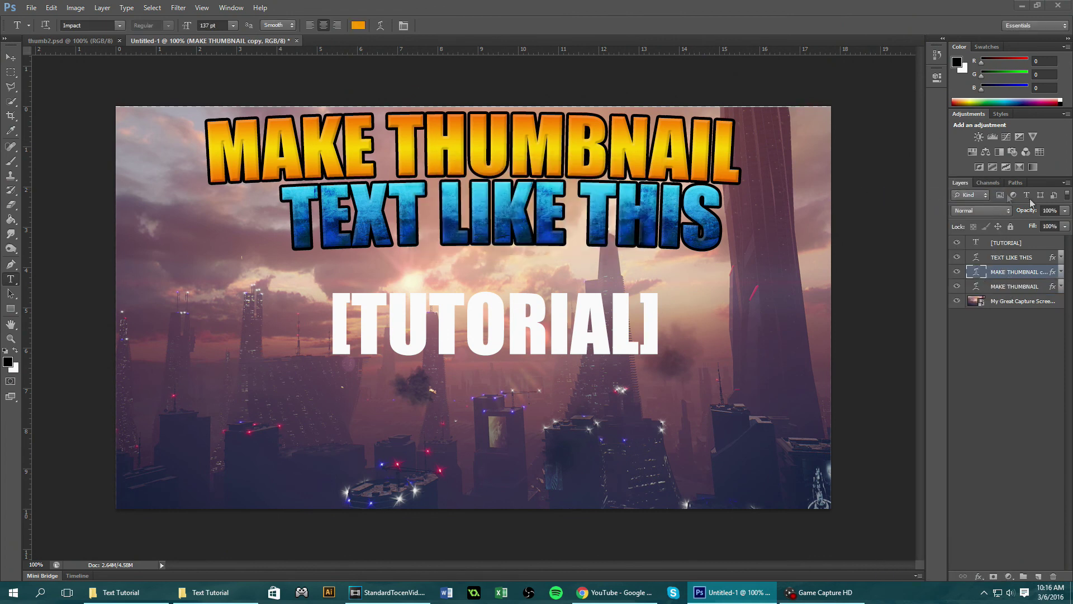
{"action": "left_click", "coordinate": [957, 272]}
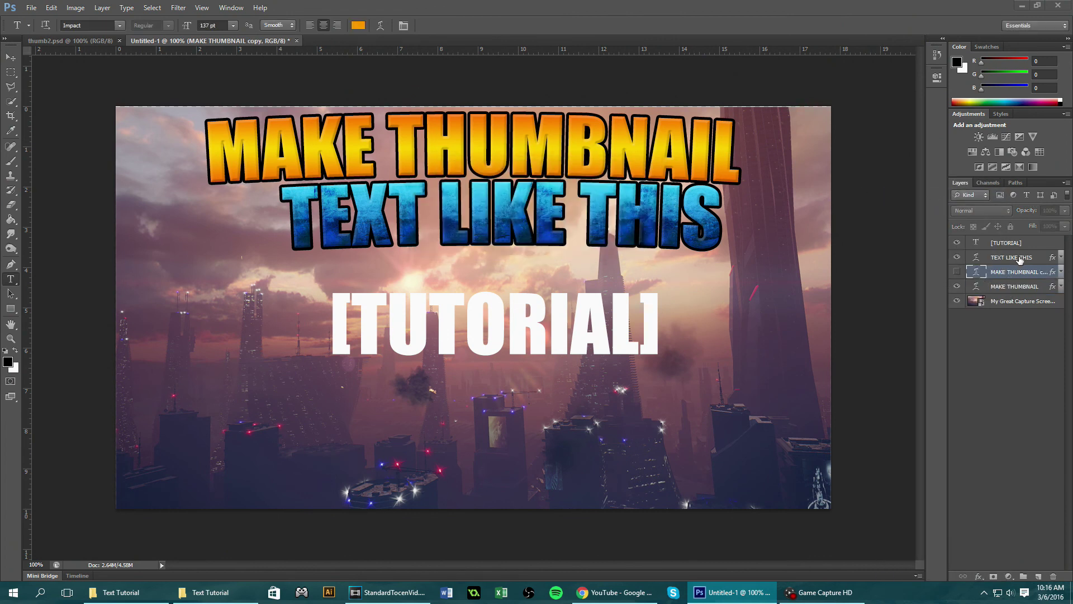
- Duplicate the "TEXT LIKE THIS" layer under the default copy name and hide the copy
{"action": "right_click", "coordinate": [1020, 259]}
{"action": "left_click", "coordinate": [939, 195]}
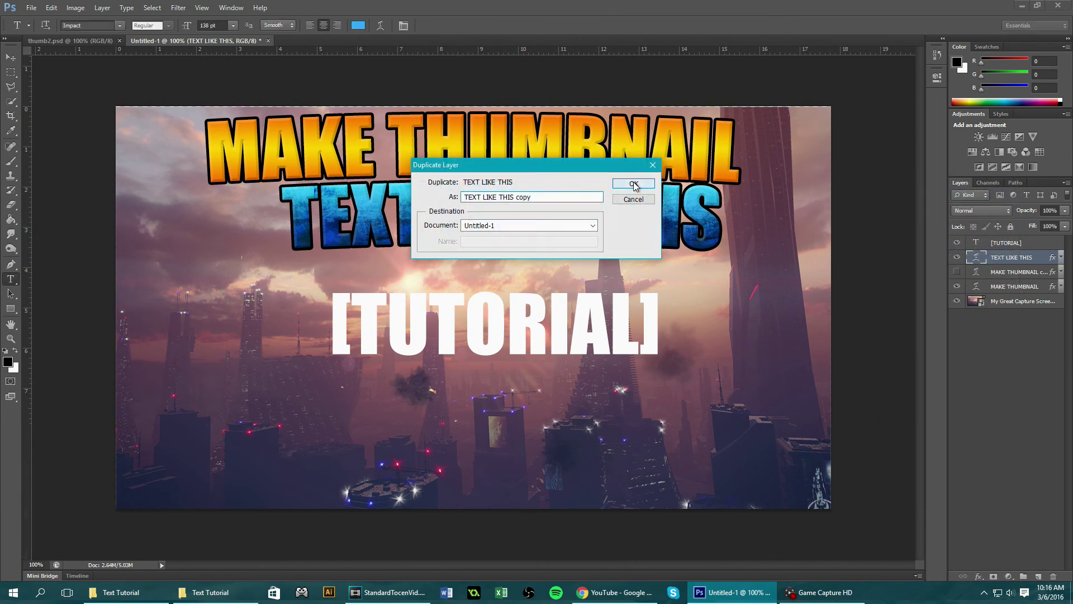
{"action": "left_click", "coordinate": [634, 184]}
{"action": "left_click", "coordinate": [957, 257]}
- Duplicate the "[TUTORIAL]" layer under the default copy name and hide the copy
{"action": "right_click", "coordinate": [1006, 242]}
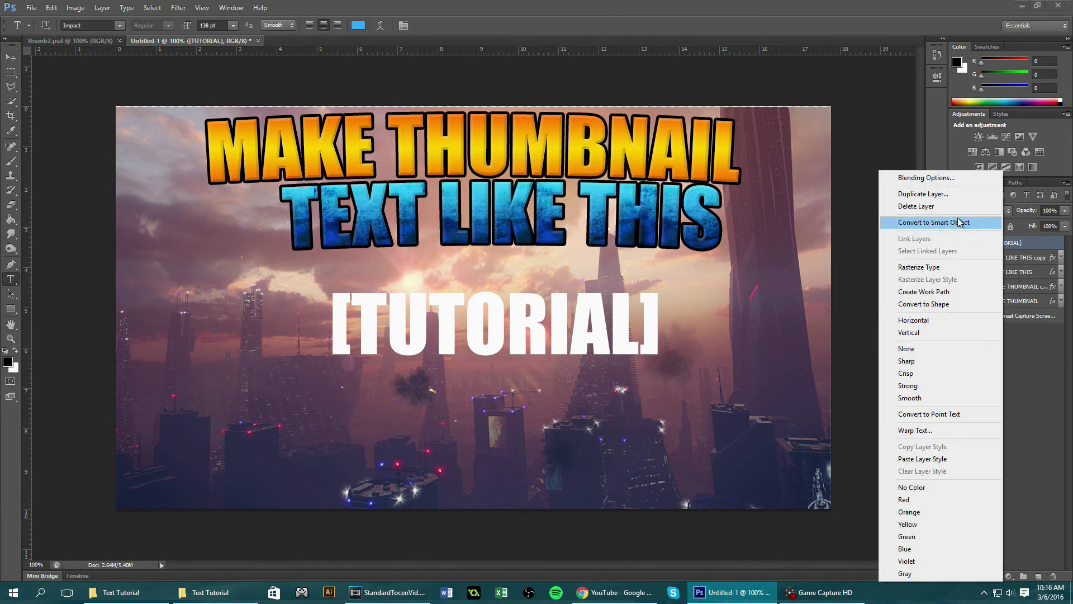
{"action": "left_click", "coordinate": [922, 194]}
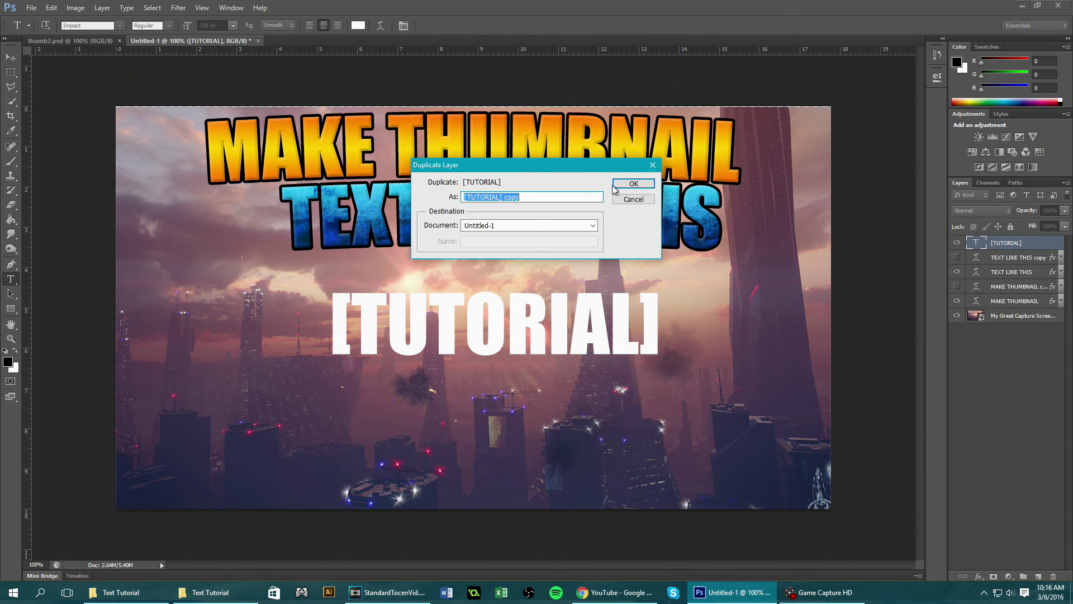
{"action": "left_click", "coordinate": [633, 183]}
{"action": "left_click", "coordinate": [957, 243]}
- Add a black outside stroke to the original "[TUTORIAL]" text layer and adjust its size
{"action": "right_click", "coordinate": [1006, 258]}
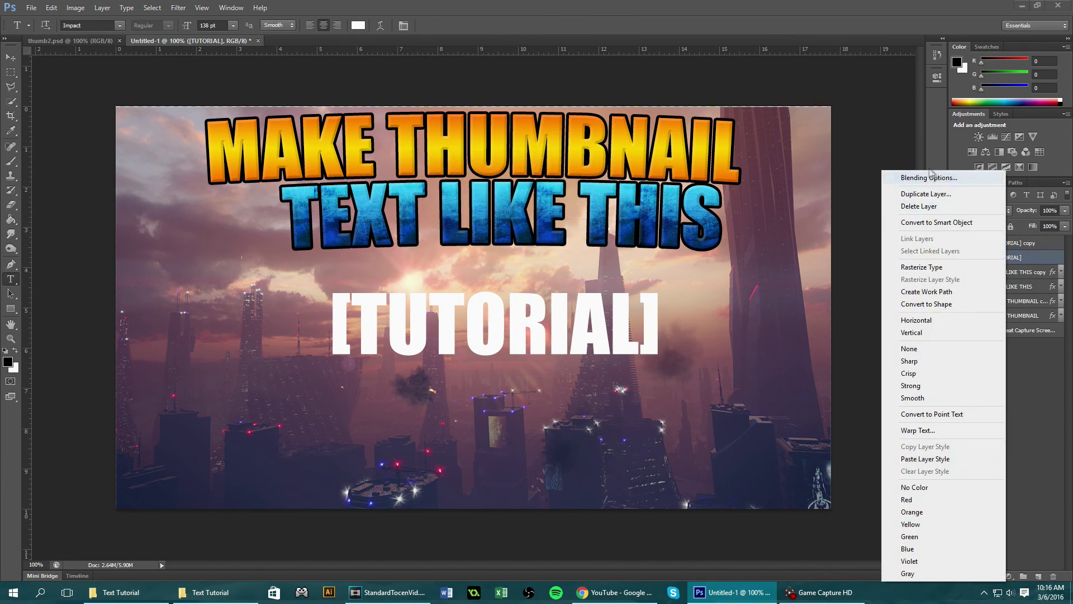
{"action": "left_click", "coordinate": [917, 175]}
{"action": "left_click", "coordinate": [546, 375]}
{"action": "left_click_drag", "start_coordinate": [686, 328], "coordinate": [688, 334]}
- Add a linear grey-to-white gradient overlay at 90° and 150% scale to "[TUTORIAL]" and apply the layer style
{"action": "left_click", "coordinate": [554, 437]}
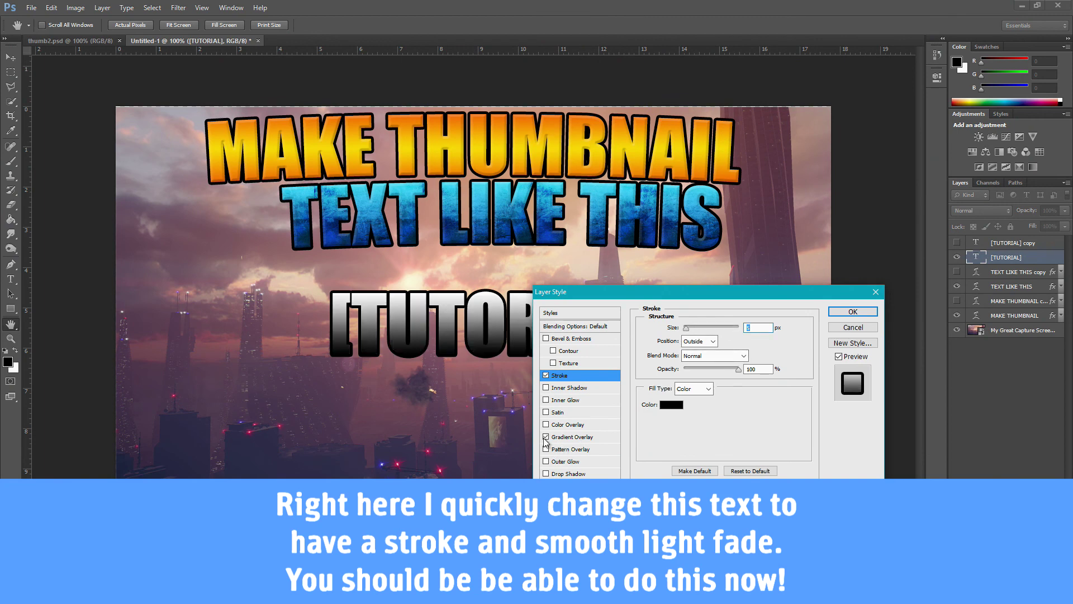
{"action": "left_click_drag", "start_coordinate": [729, 407], "coordinate": [747, 406]}
{"action": "left_click", "coordinate": [713, 354]}
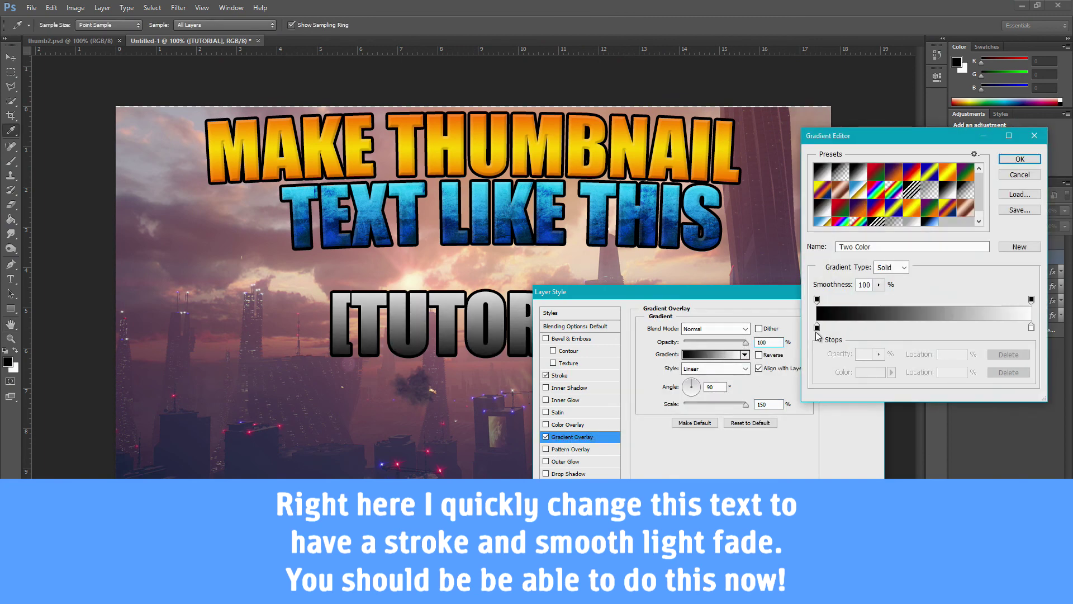
{"action": "double_click", "coordinate": [817, 326]}
{"action": "left_click", "coordinate": [748, 239]}
{"action": "left_click", "coordinate": [1011, 146]}
{"action": "left_click", "coordinate": [1015, 146]}
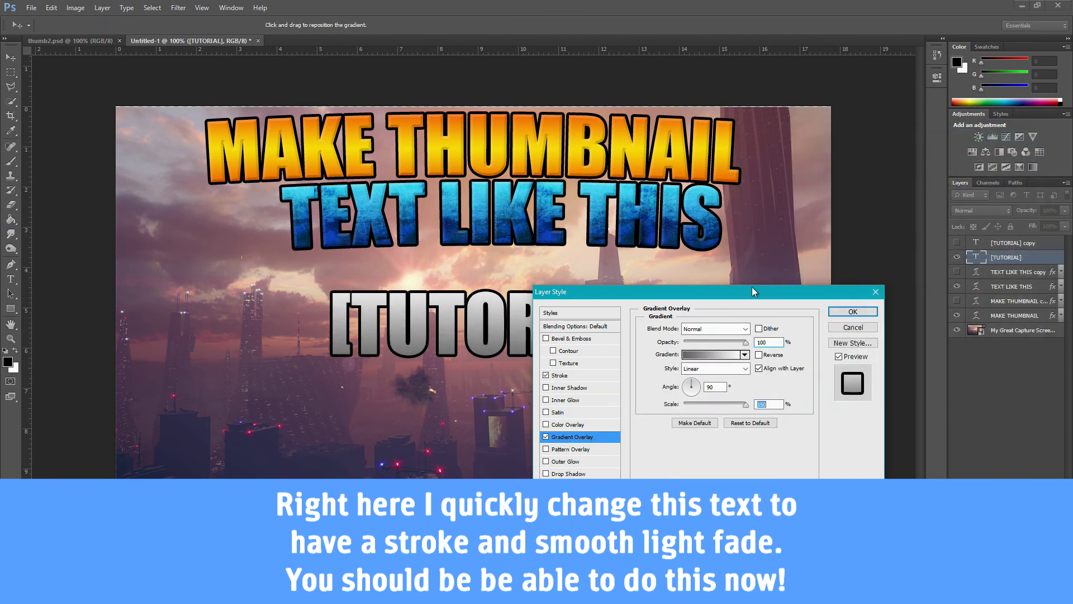
{"action": "left_click_drag", "start_coordinate": [637, 291], "coordinate": [758, 274]}
{"action": "left_click", "coordinate": [974, 294]}
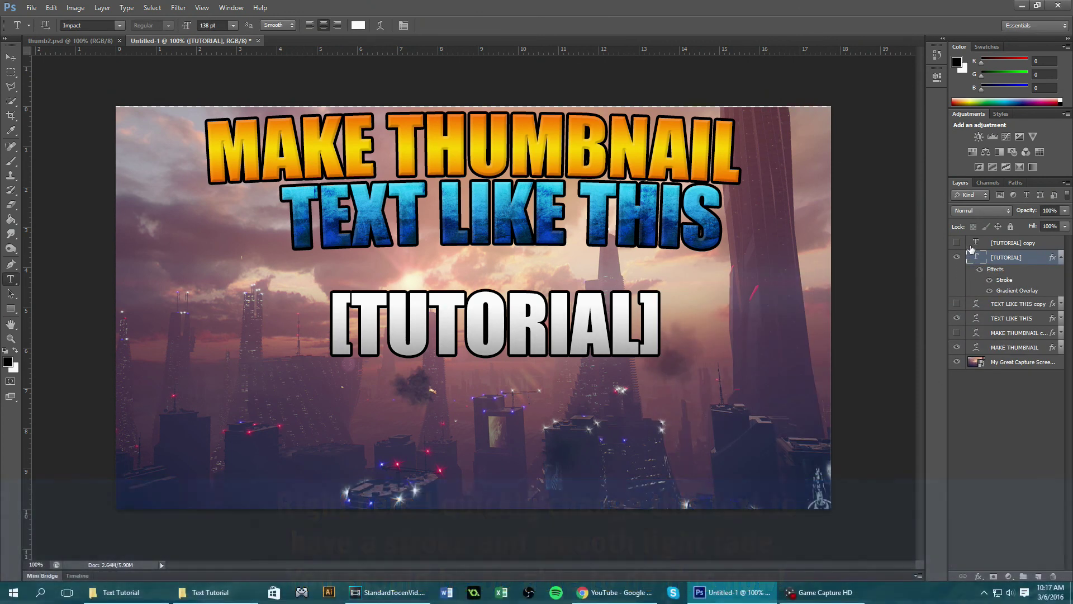
- Reorder the layers so visible "[TUTORIAL]", "TEXT LIKE THIS" and "MAKE THUMBNAIL" sit above the hidden copies, collapsing the "[TUTORIAL]" effects list
{"action": "left_click_drag", "start_coordinate": [1012, 258], "coordinate": [1013, 241]}
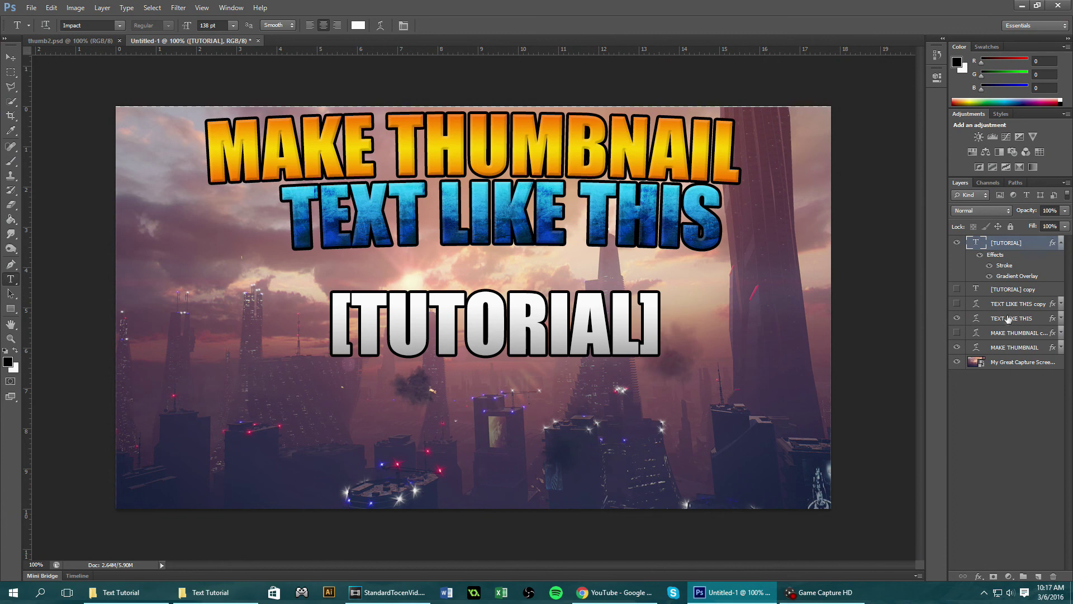
{"action": "left_click_drag", "start_coordinate": [1009, 319], "coordinate": [999, 270]}
{"action": "left_click", "coordinate": [1061, 246]}
{"action": "left_click_drag", "start_coordinate": [1007, 315], "coordinate": [999, 271]}
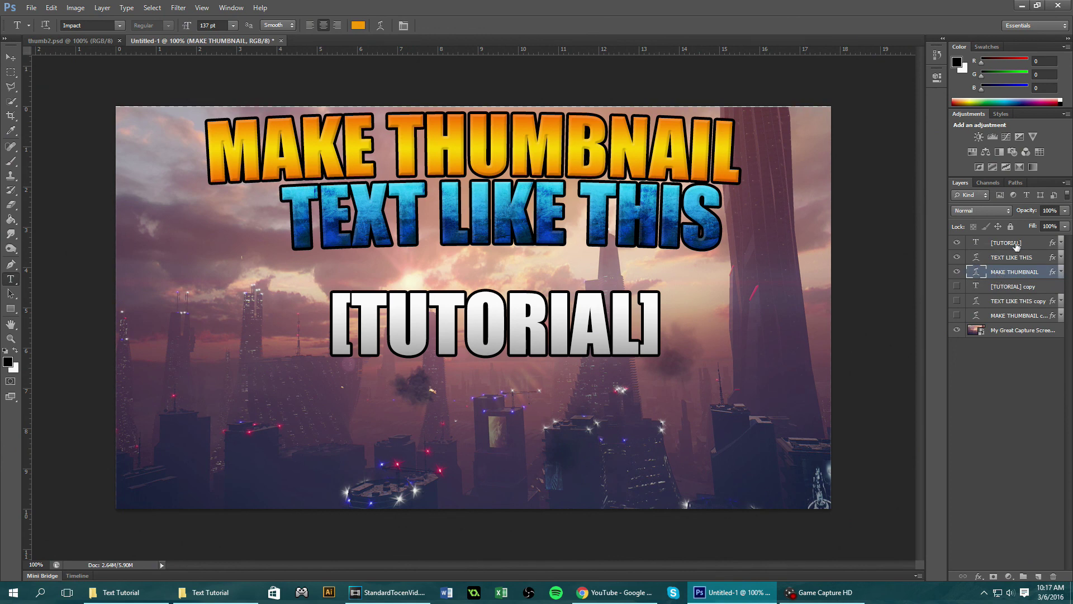
- Rasterize the layer styles of the visible "[TUTORIAL]", "TEXT LIKE THIS" and "MAKE THUMBNAIL" layers together
{"action": "left_click", "coordinate": [1017, 245]}
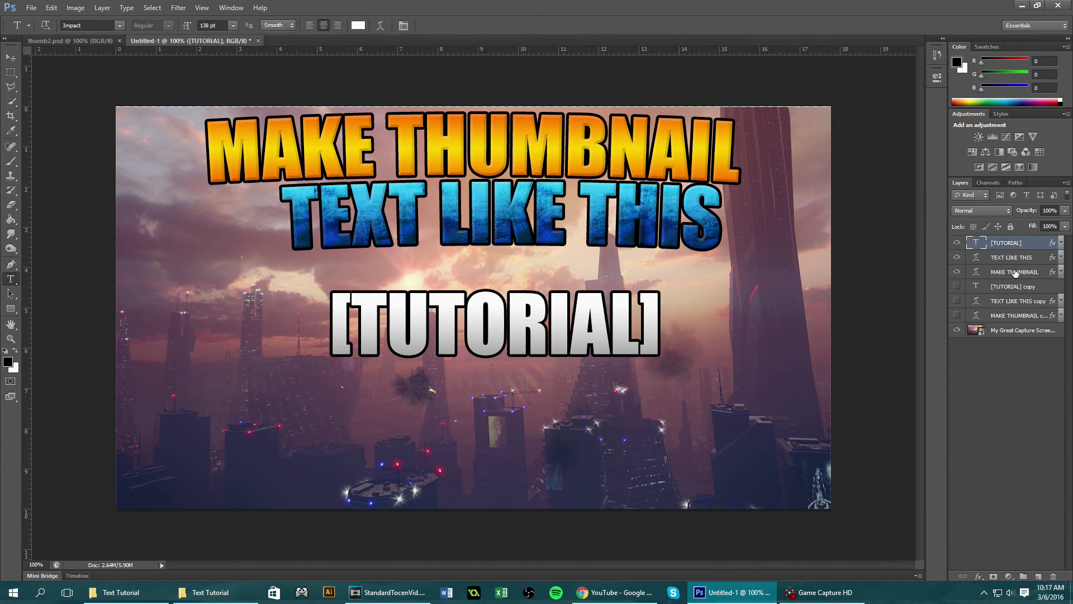
{"action": "left_click", "coordinate": [1016, 273], "text": "shift"}
{"action": "right_click", "coordinate": [1017, 273]}
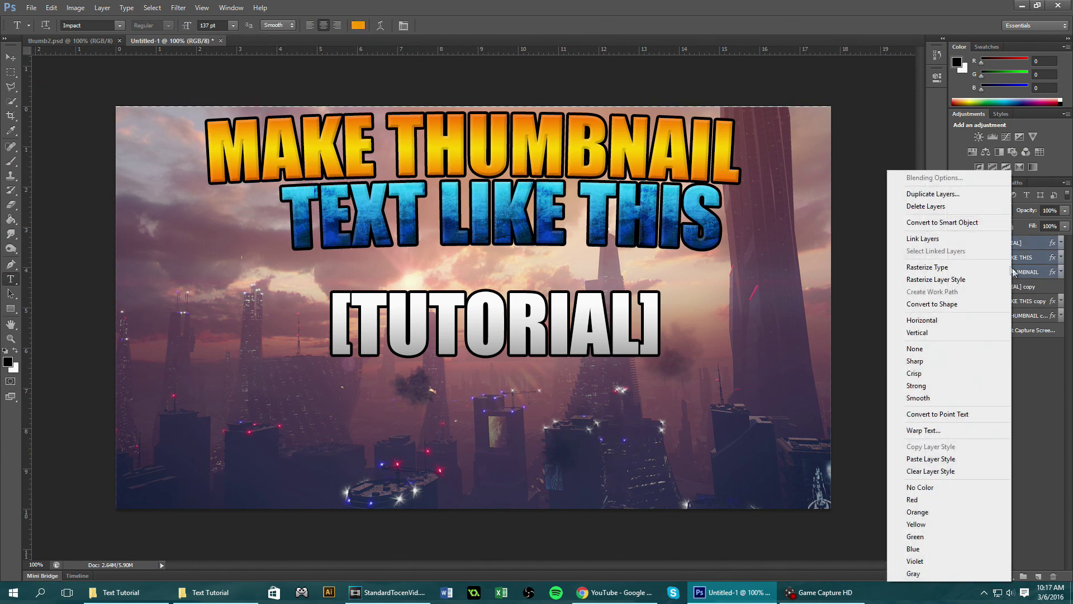
{"action": "left_click", "coordinate": [965, 281]}
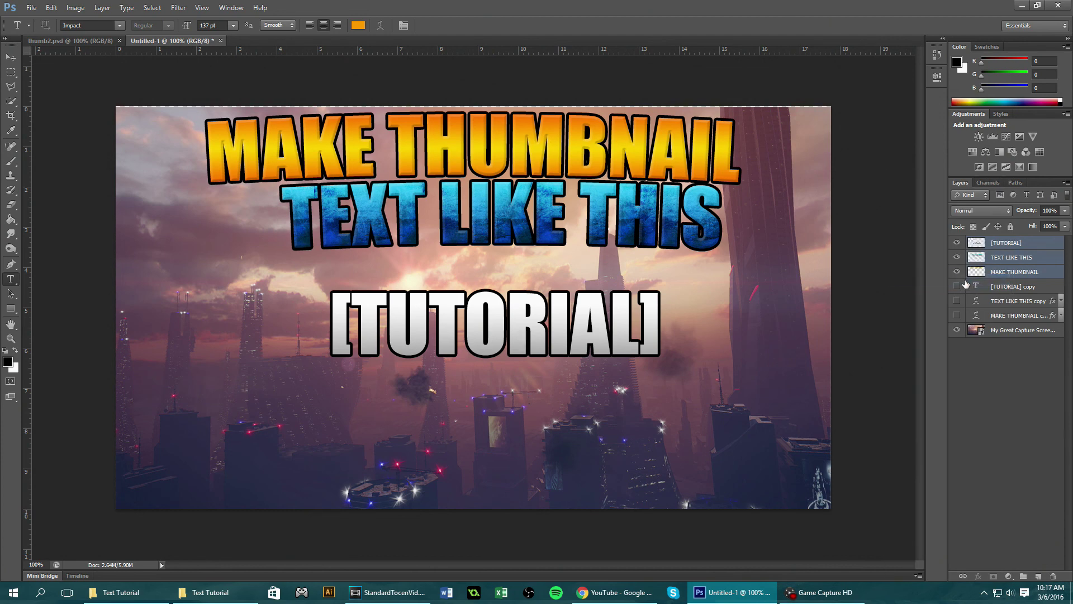
- Merge the three rasterized text layers into one and move the merged text down toward the middle of the canvas
{"action": "left_click", "coordinate": [1017, 354]}
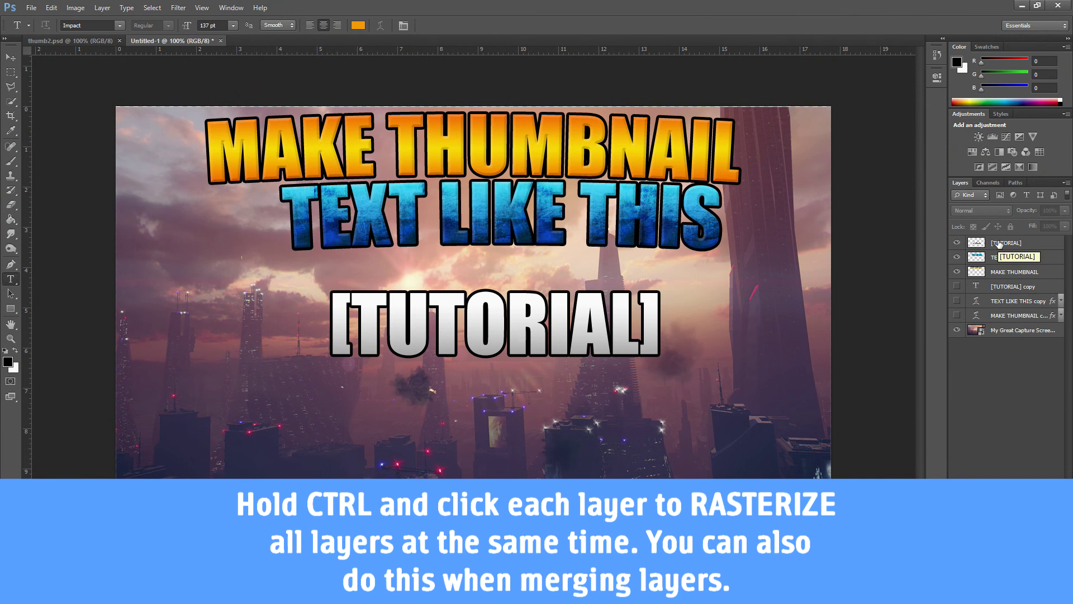
{"action": "left_click", "coordinate": [1000, 243]}
{"action": "left_click", "coordinate": [1004, 257], "text": "ctrl"}
{"action": "left_click", "coordinate": [1007, 272], "text": "ctrl"}
{"action": "right_click", "coordinate": [1007, 261]}
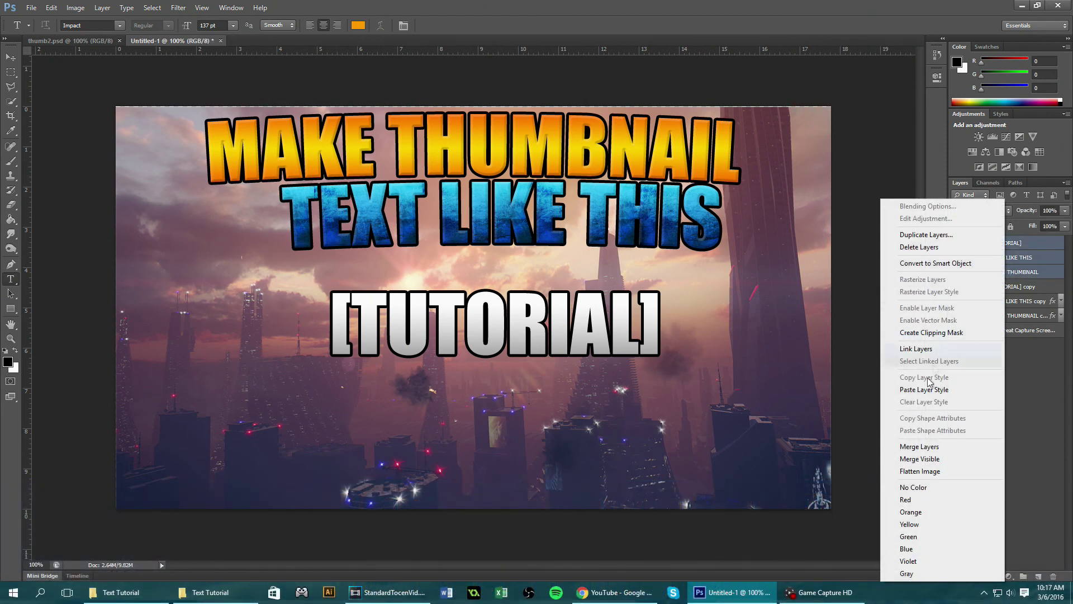
{"action": "left_click", "coordinate": [932, 448]}
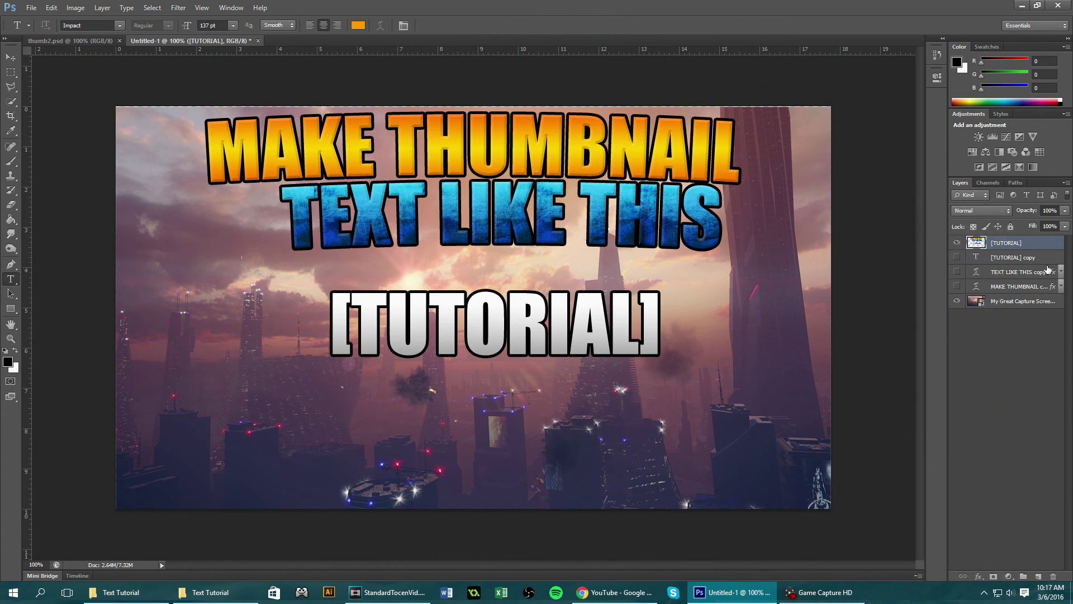
{"action": "left_click", "coordinate": [11, 57]}
{"action": "left_click_drag", "start_coordinate": [448, 143], "coordinate": [449, 190]}
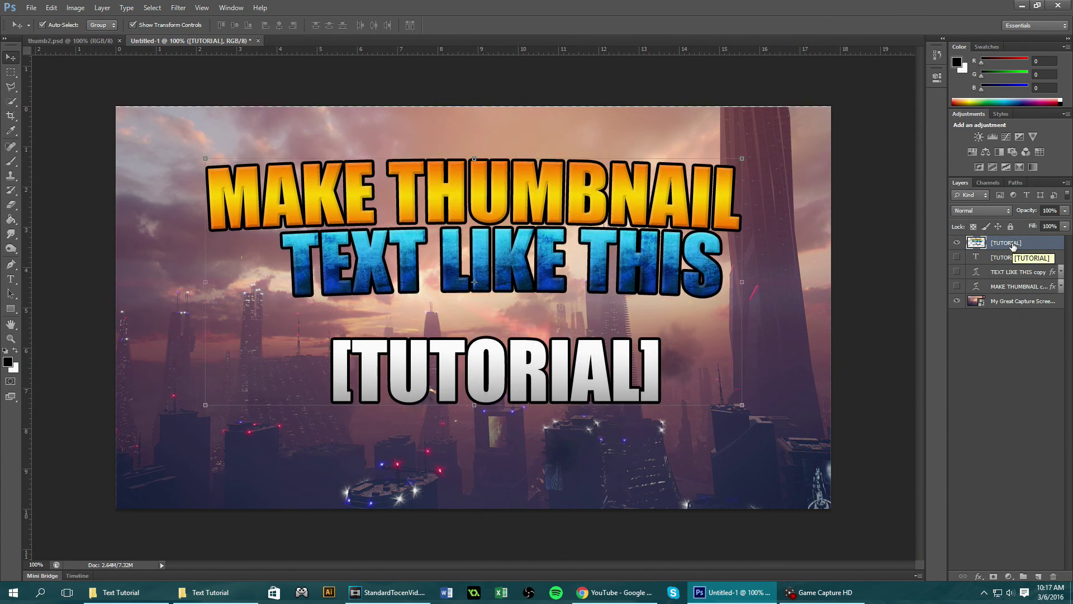
- Apply a black Multiply drop shadow to the merged text layer at 75% opacity, 0 px distance, about 32% spread and about 40 px size
{"action": "right_click", "coordinate": [1013, 246]}
{"action": "left_click", "coordinate": [968, 209]}
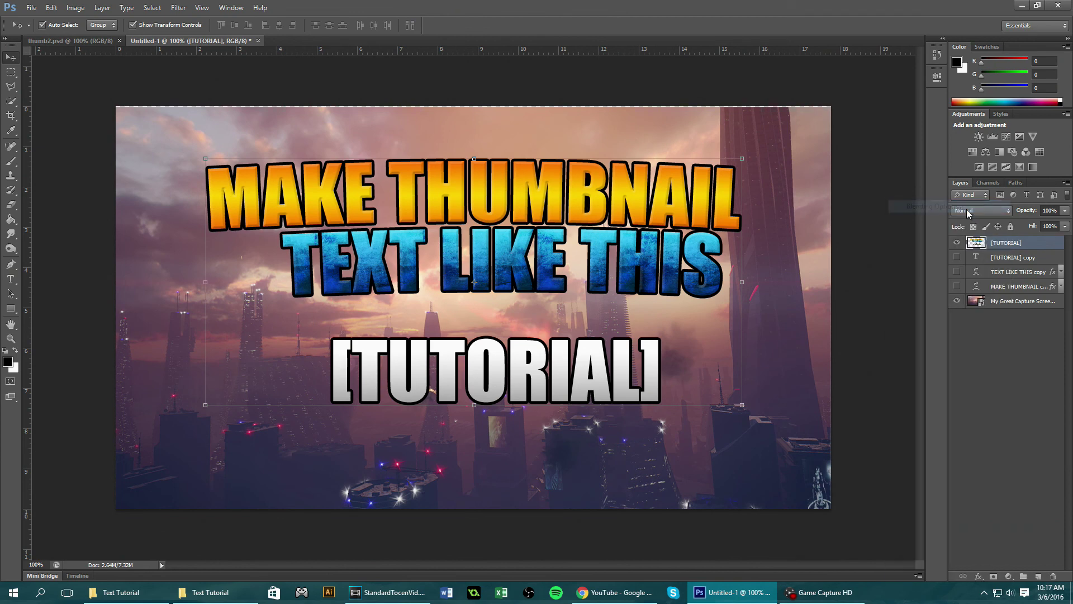
{"action": "left_click", "coordinate": [693, 456]}
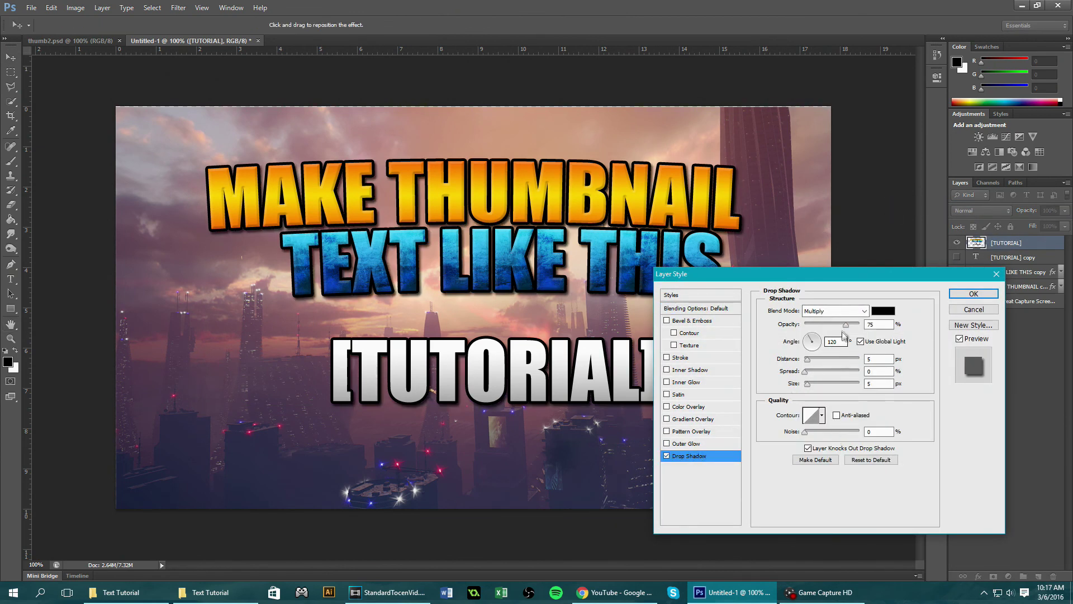
{"action": "left_click_drag", "start_coordinate": [840, 274], "coordinate": [911, 254]}
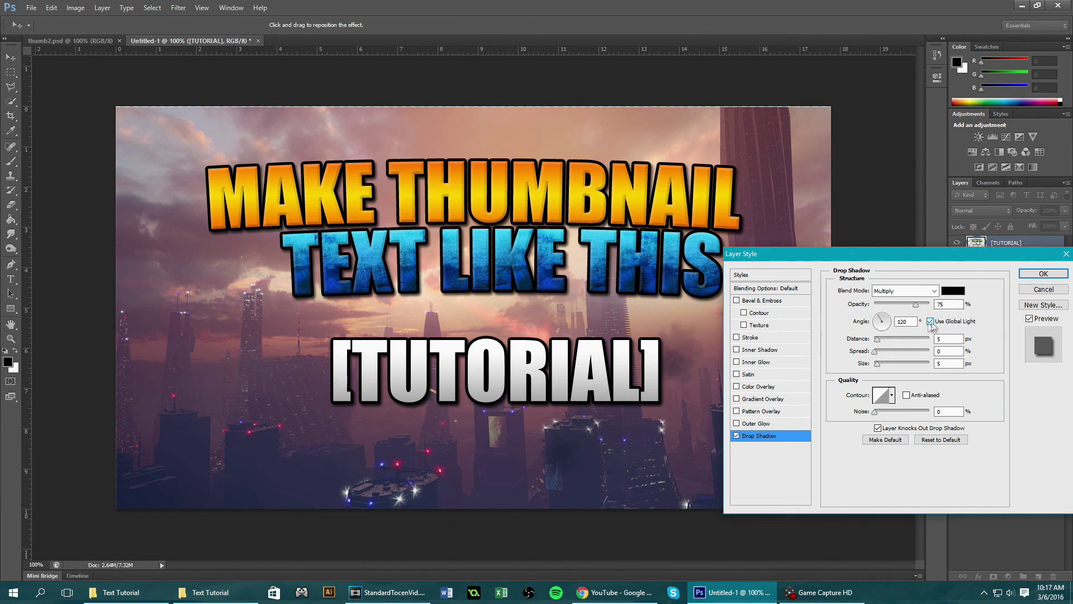
{"action": "mouse_move", "coordinate": [877, 339]}
{"action": "left_mouse_down"}
{"action": "mouse_move", "coordinate": [908, 344]}
{"action": "mouse_move", "coordinate": [882, 354]}
{"action": "left_mouse_up"}
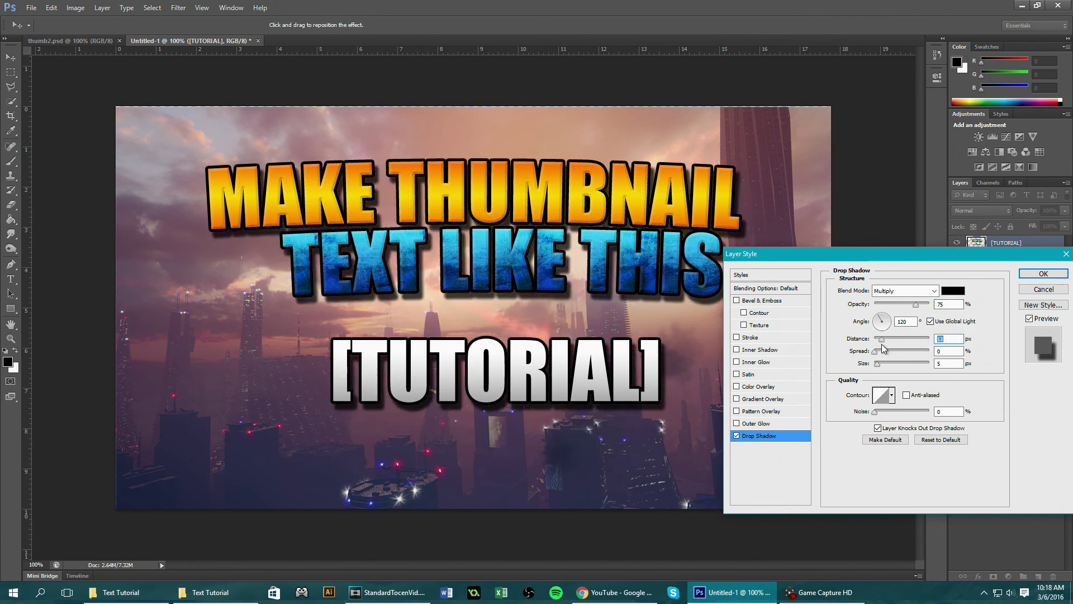
{"action": "left_click_drag", "start_coordinate": [883, 341], "coordinate": [885, 367]}
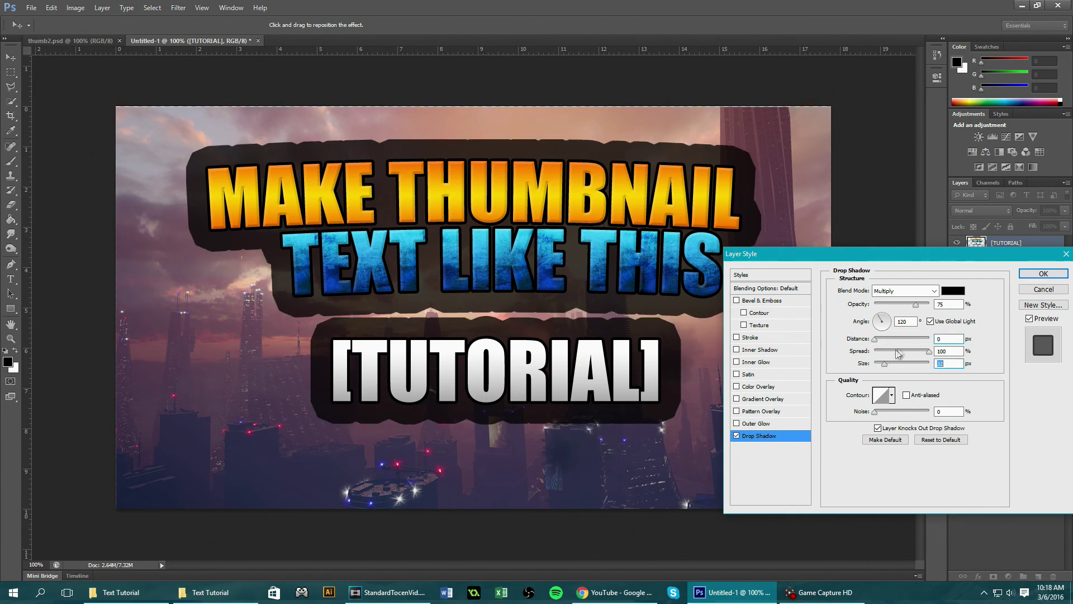
{"action": "left_click_drag", "start_coordinate": [930, 351], "coordinate": [893, 351]}
{"action": "left_click", "coordinate": [1041, 275]}
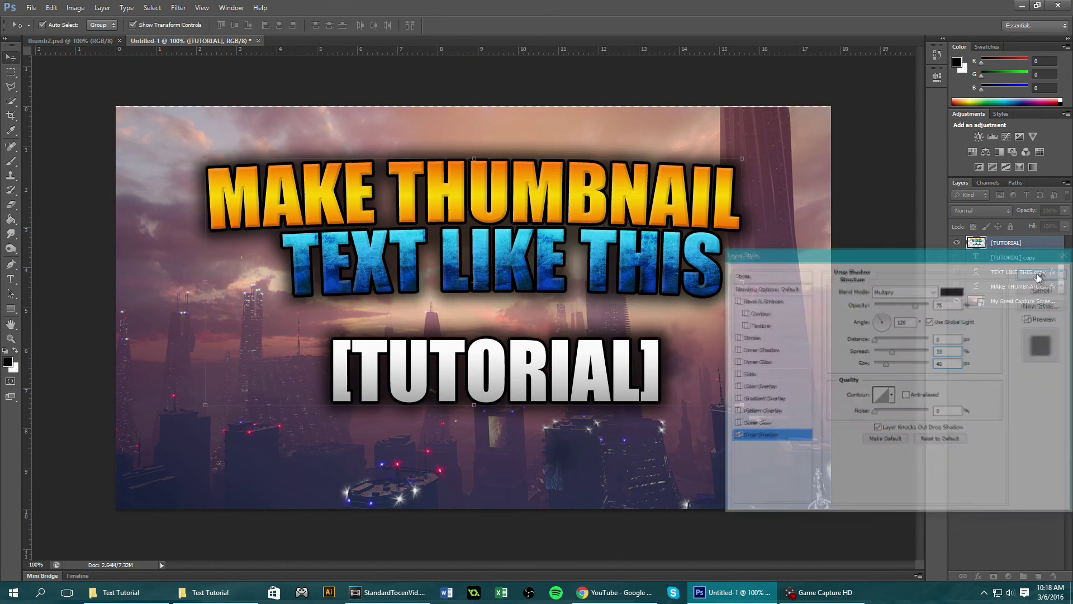
- Switch to the Rectangular Marquee tool with the merged text layer active
{"action": "left_click", "coordinate": [10, 72]}
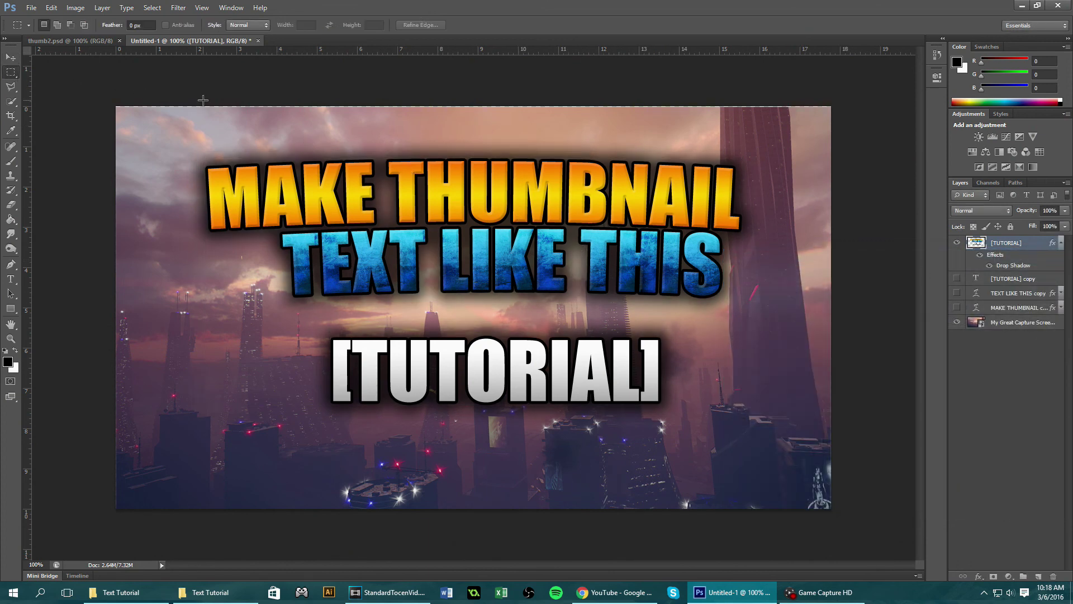